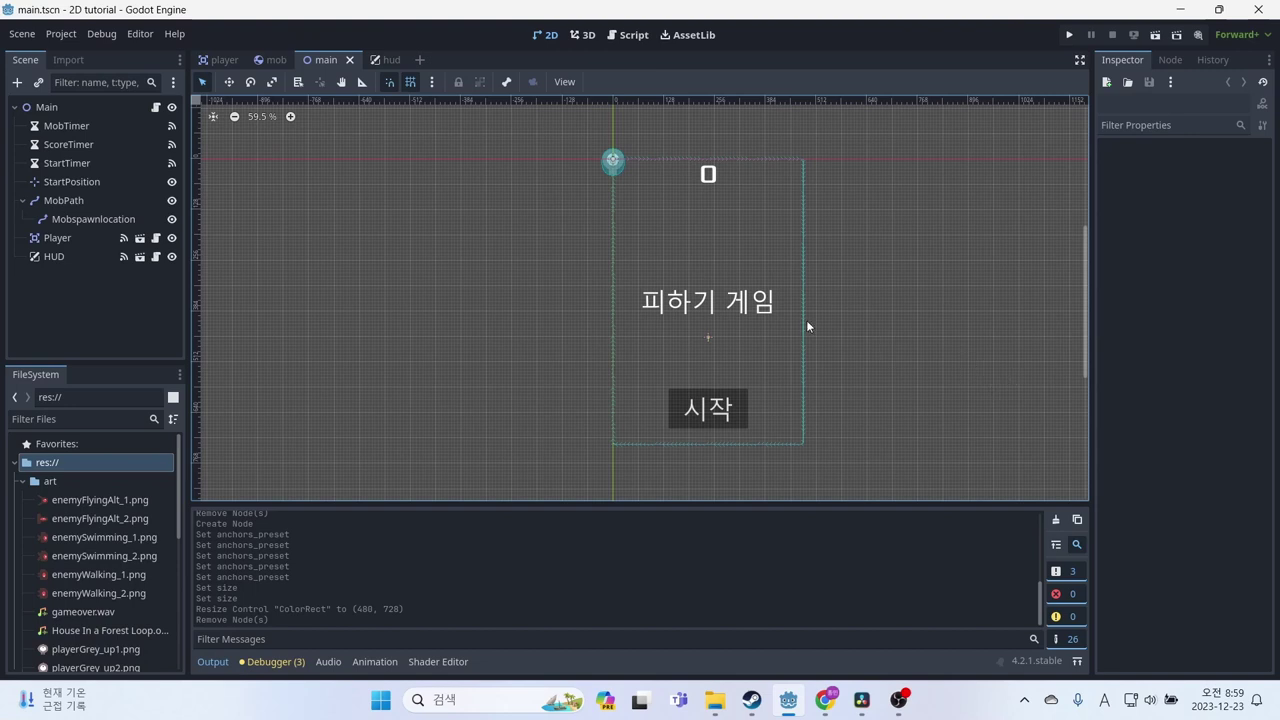
Add a ColorRect node as a child of Main
left_click(40, 107)
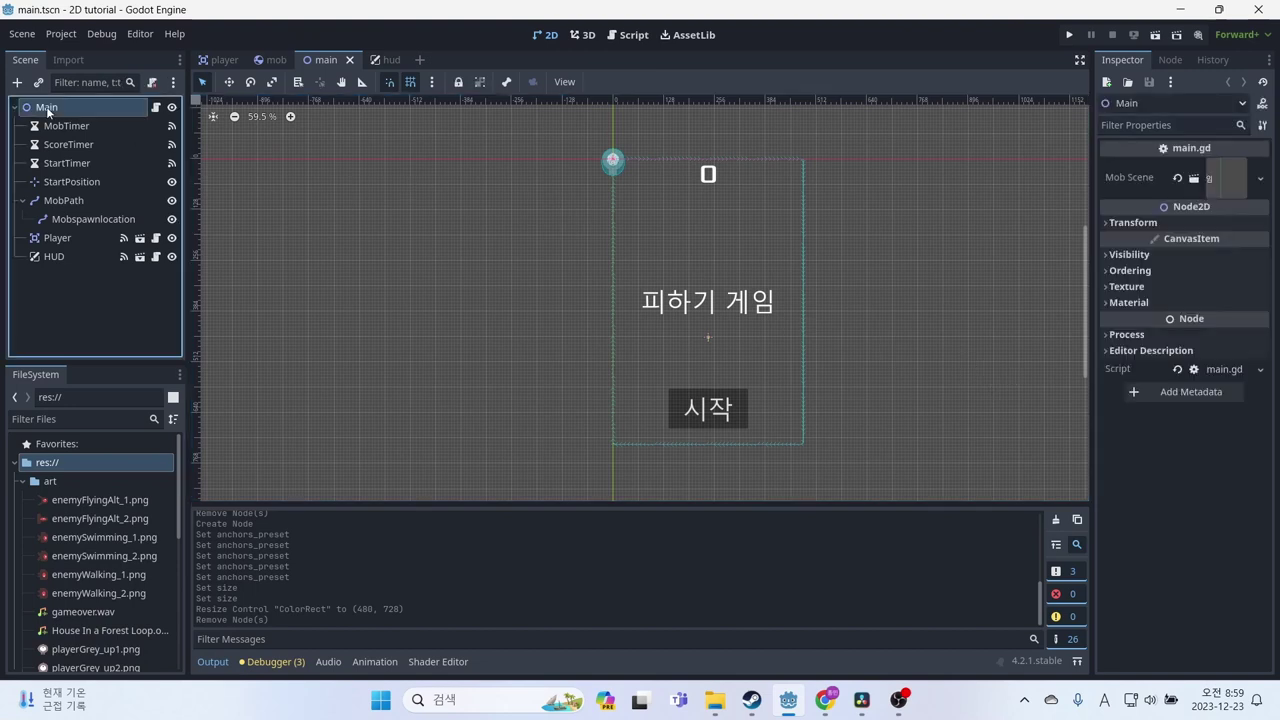
left_click(16, 82)
type("color")
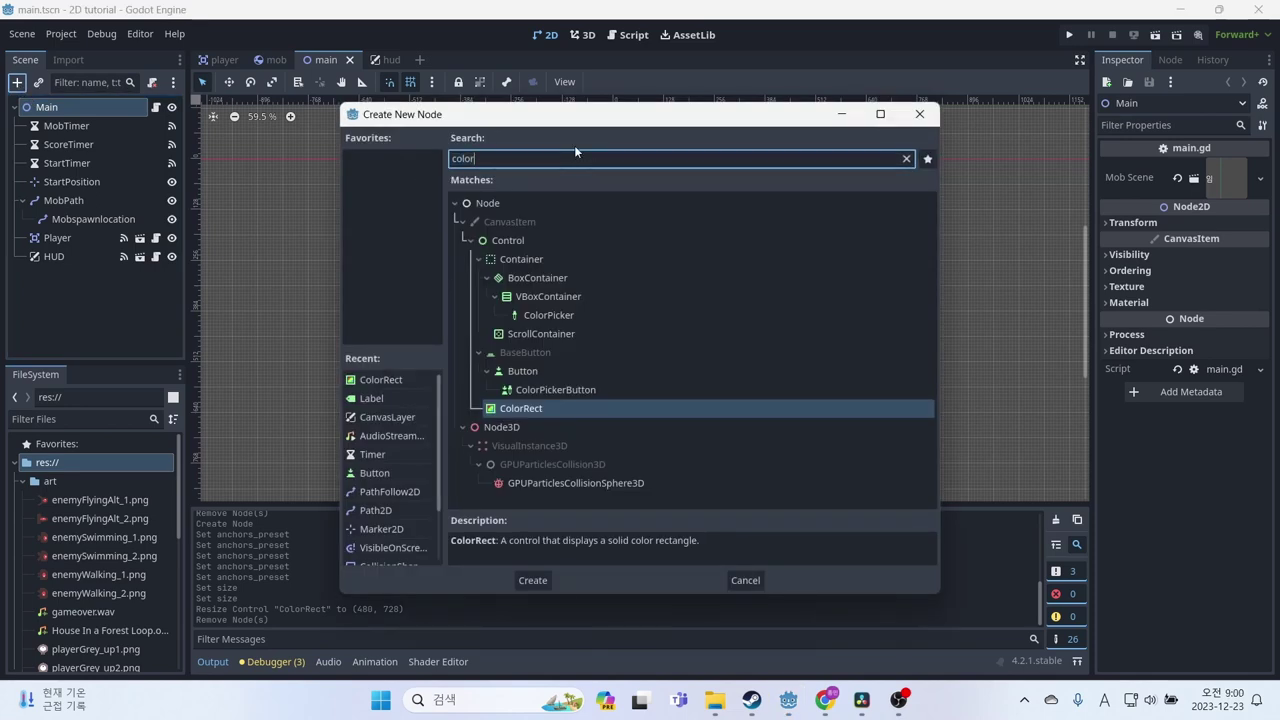
left_click(539, 405)
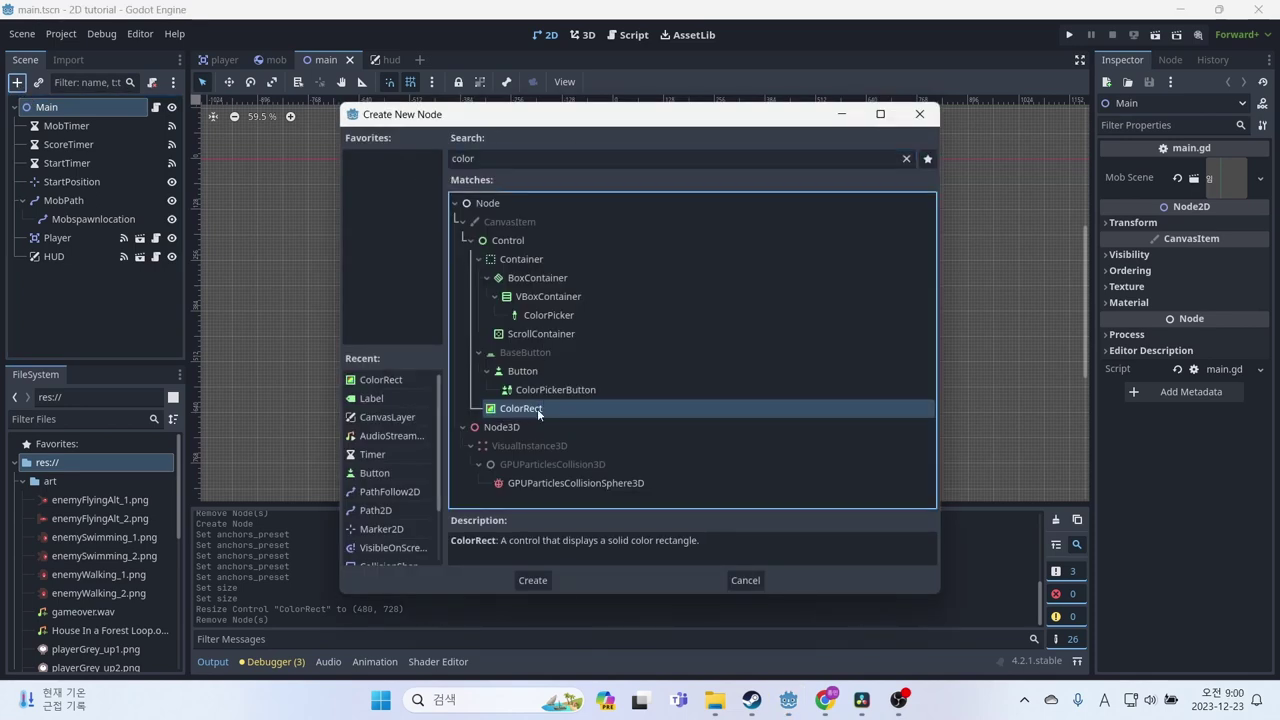
left_click(524, 577)
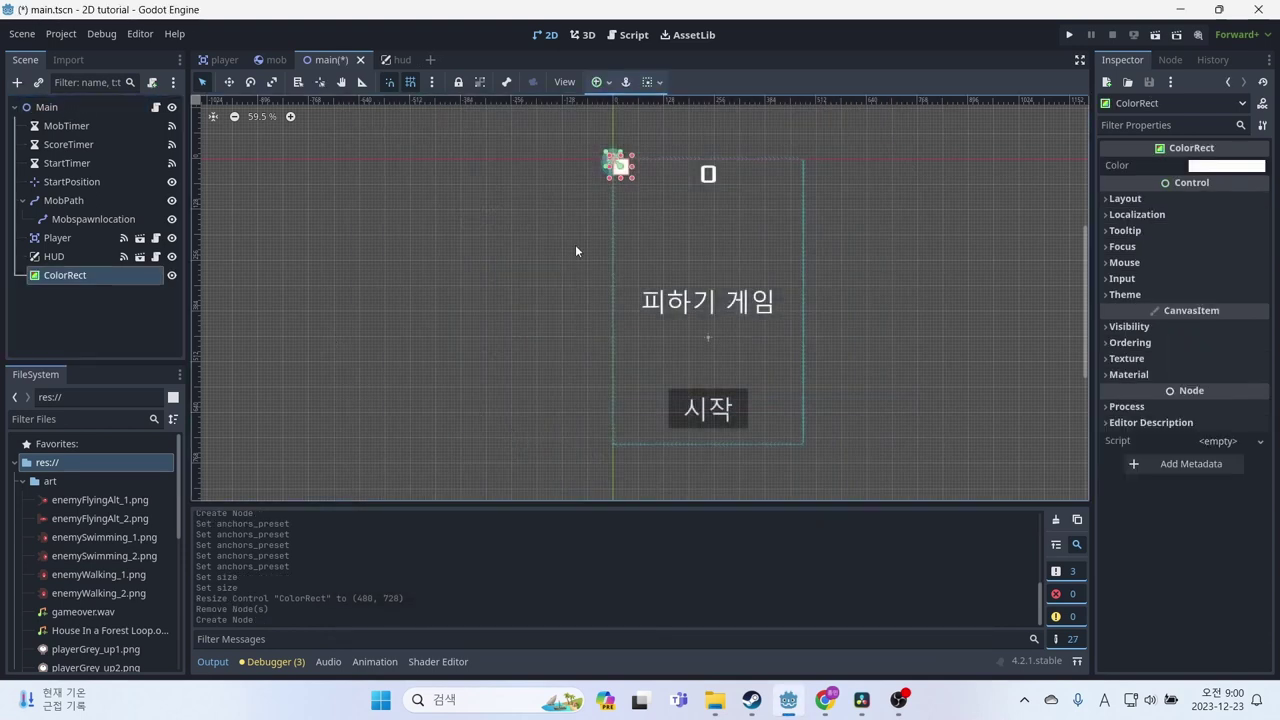
Set the ColorRect's Color to purple using the colour wheel
left_click(1226, 167)
left_click_drag(1143, 416, 1111, 417)
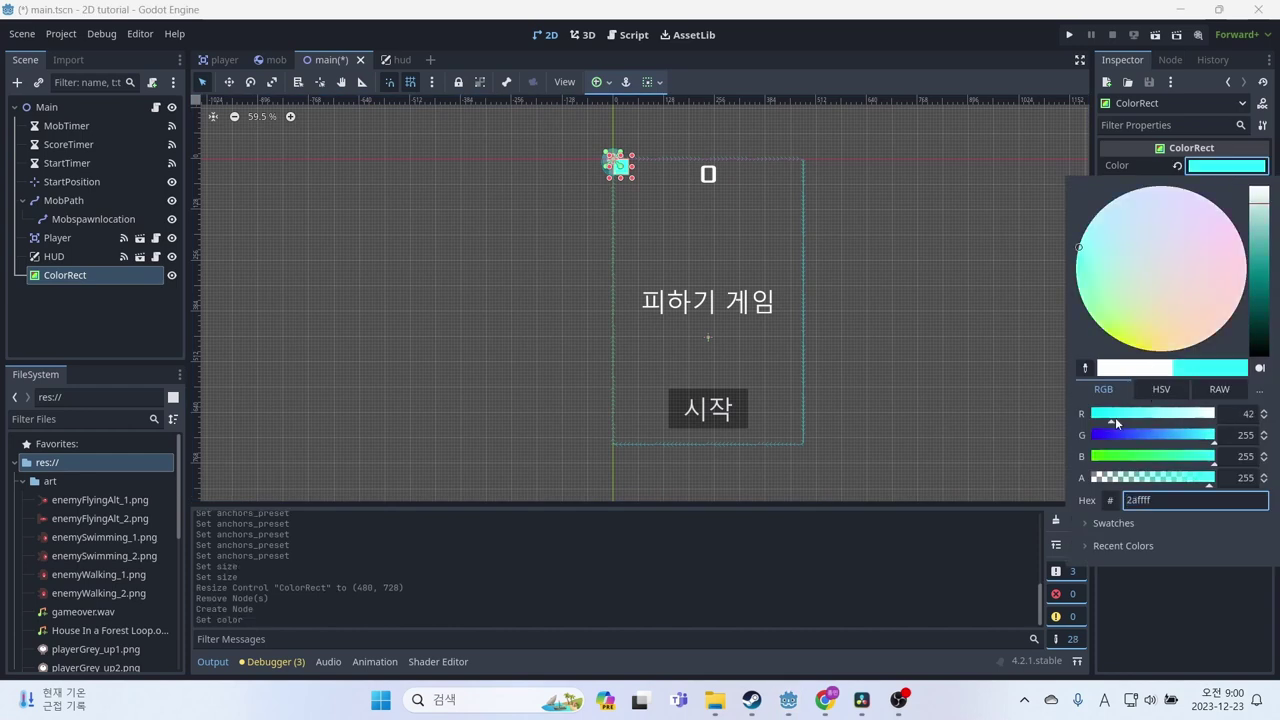
left_click(1130, 436)
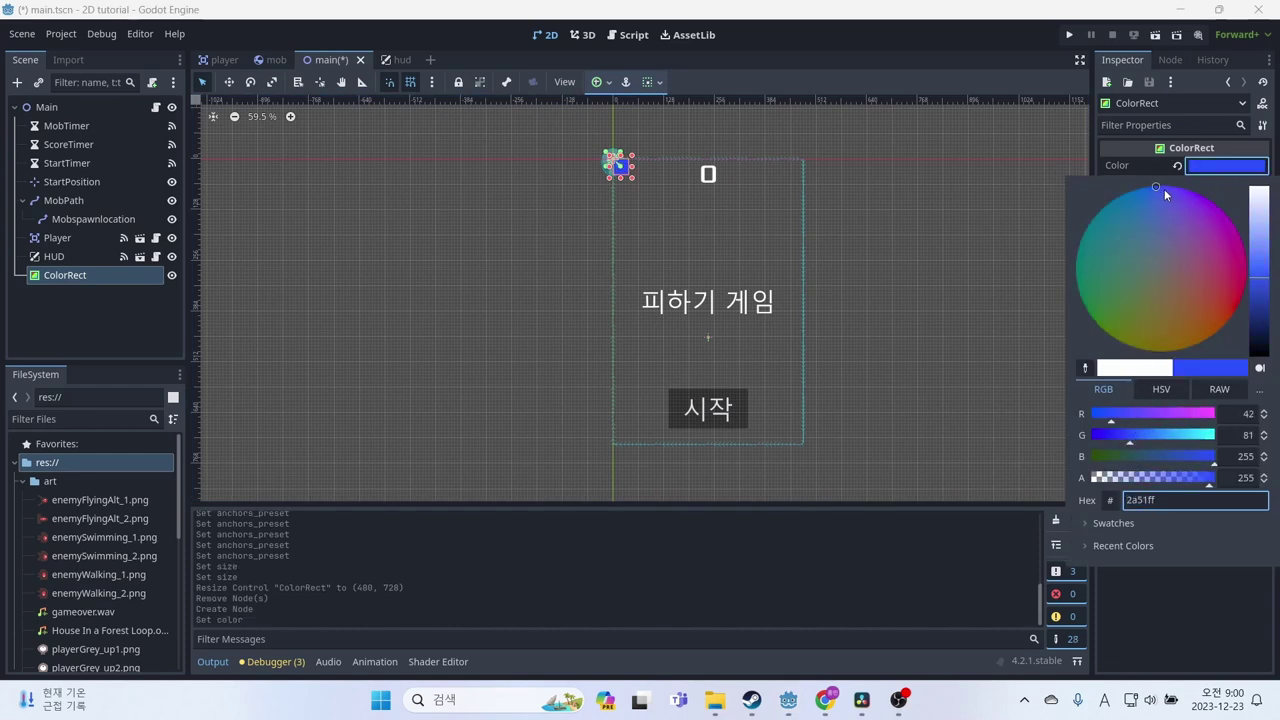
left_click_drag(1164, 189, 1193, 198)
left_click(1100, 162)
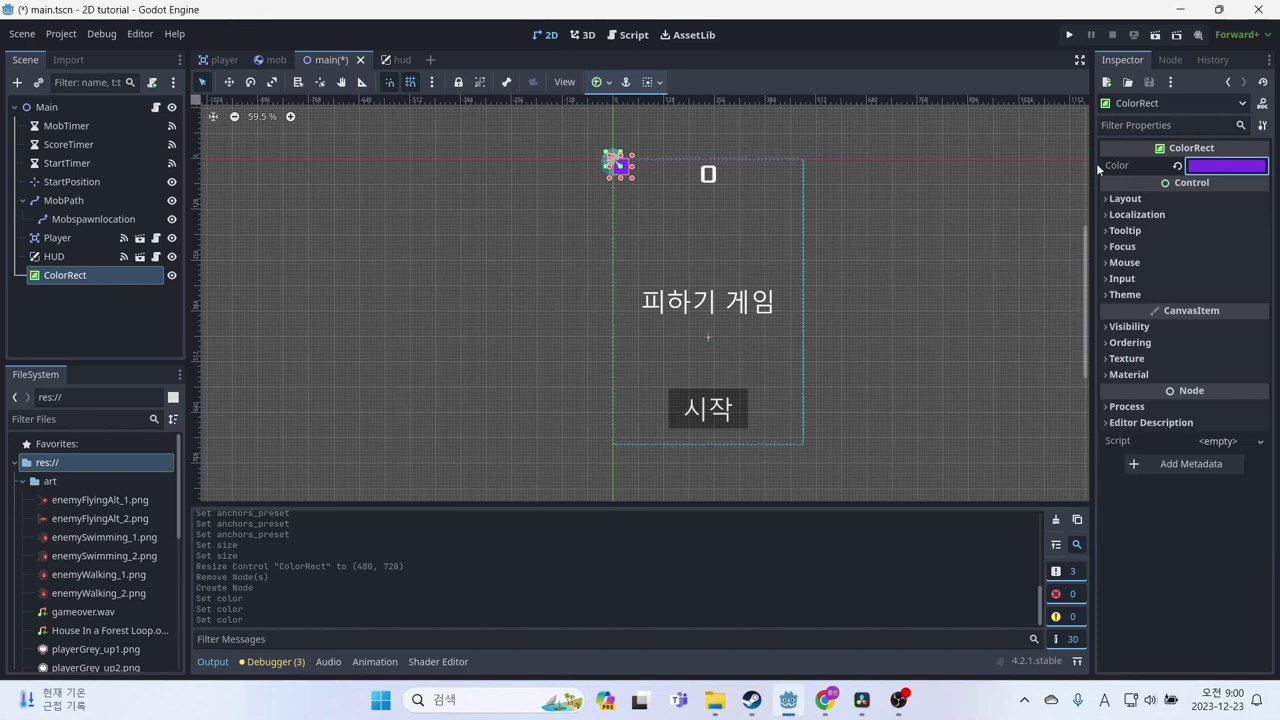
Set the ColorRect's Layout > Transform Size to x 480 and y 720
left_click(1168, 200)
left_click(1141, 387)
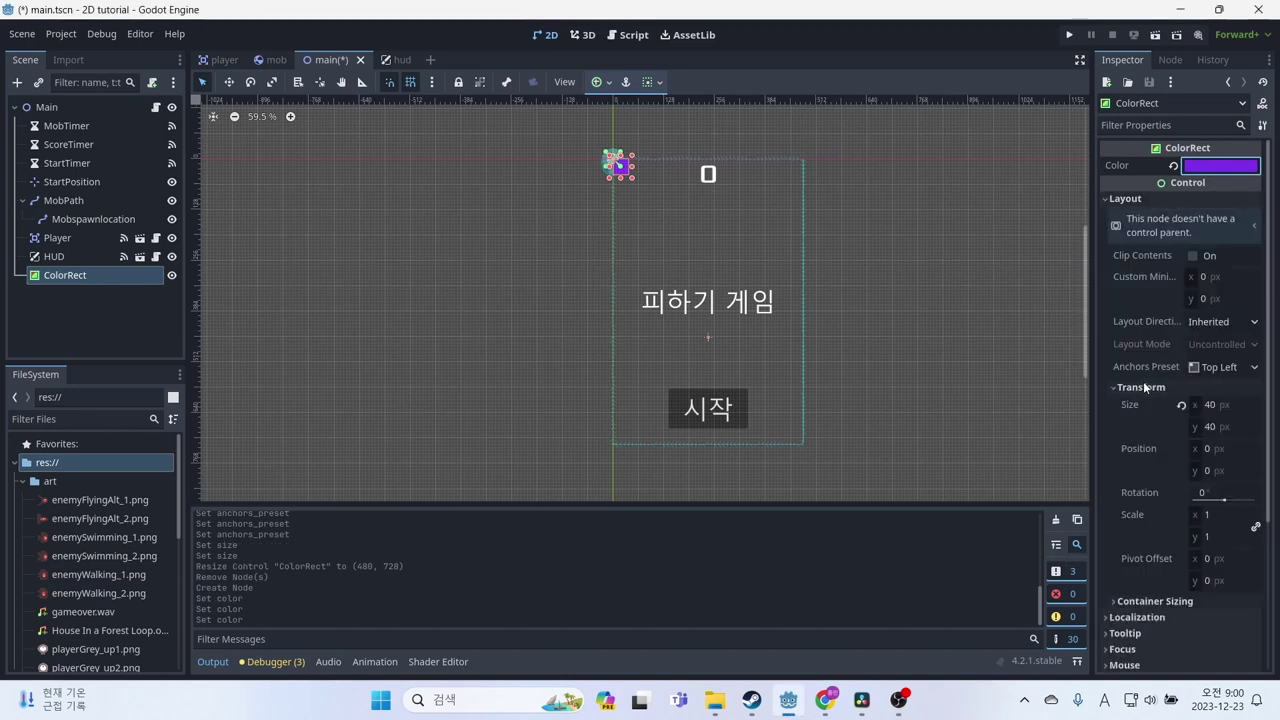
scroll(1143, 381, "down", 2)
left_click(1232, 274)
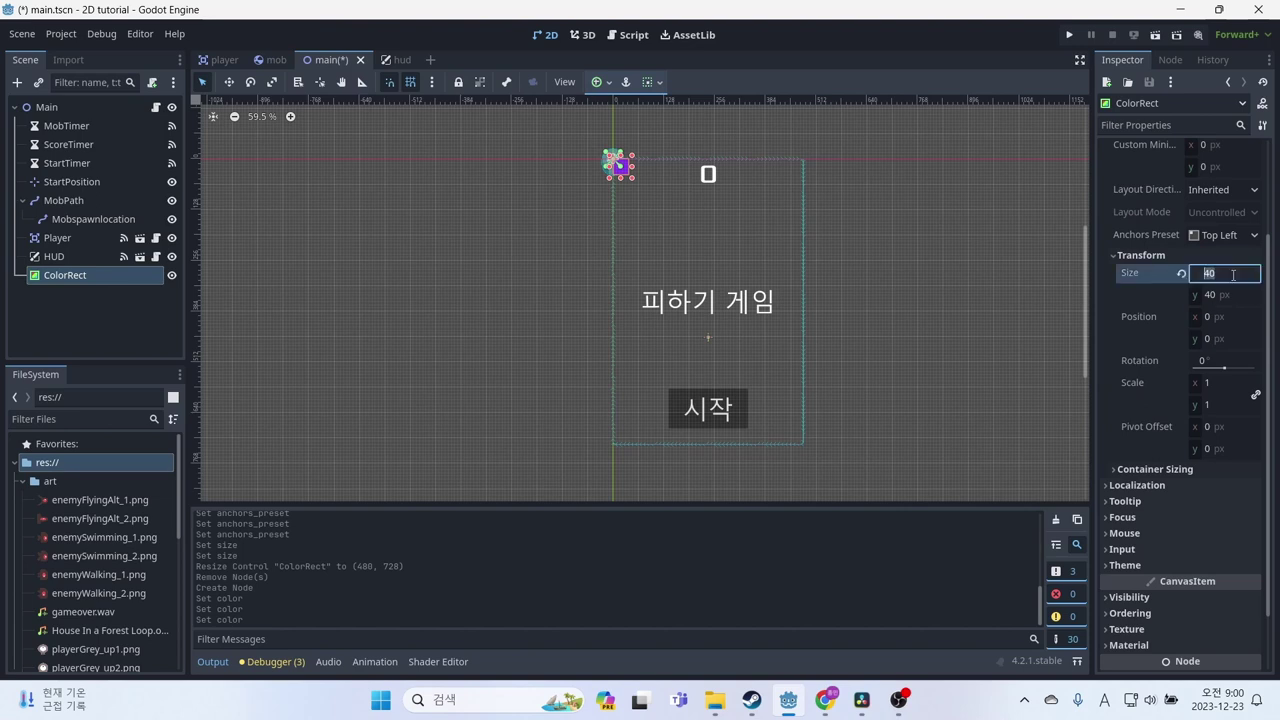
type("480")
key("Return")
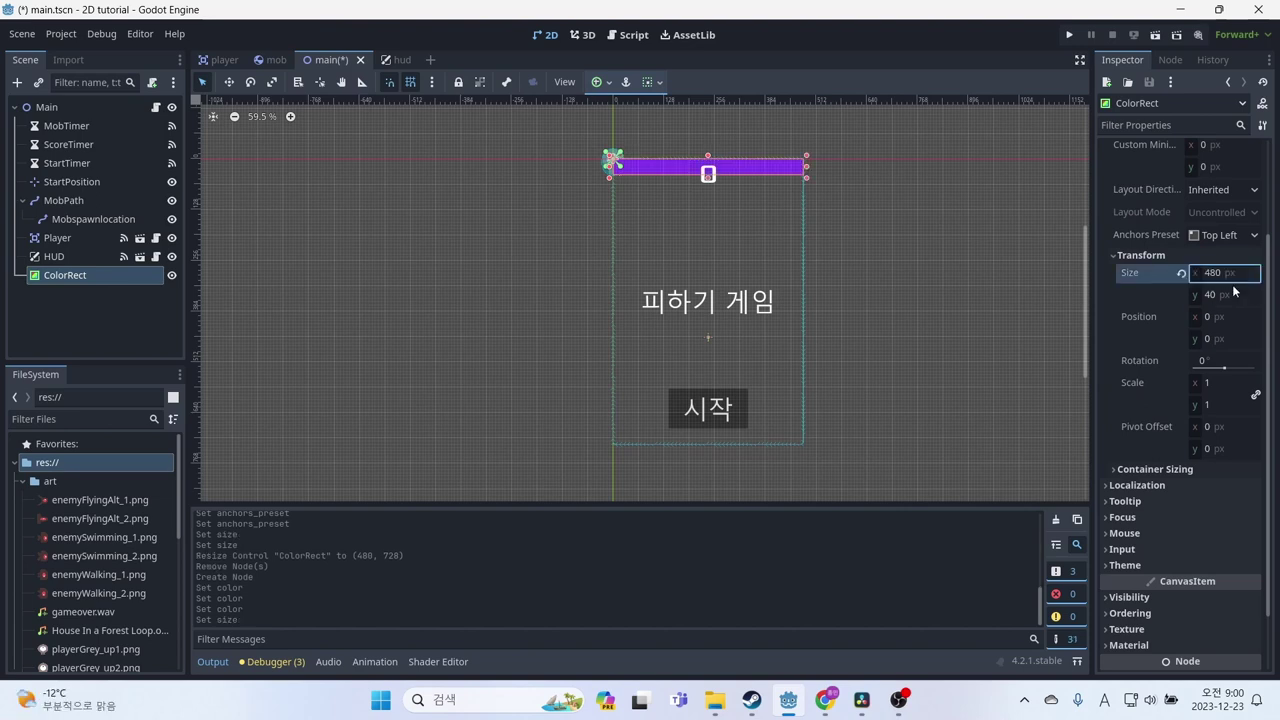
left_click(1233, 296)
type("720")
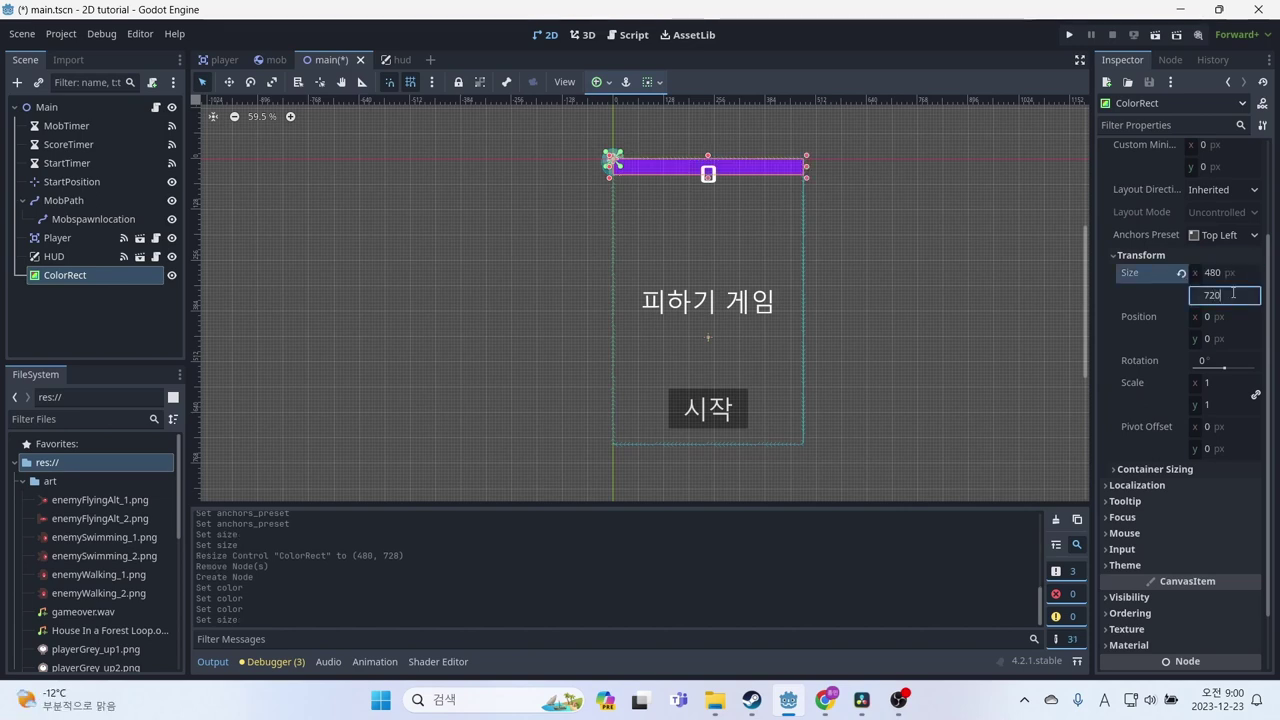
key("Return")
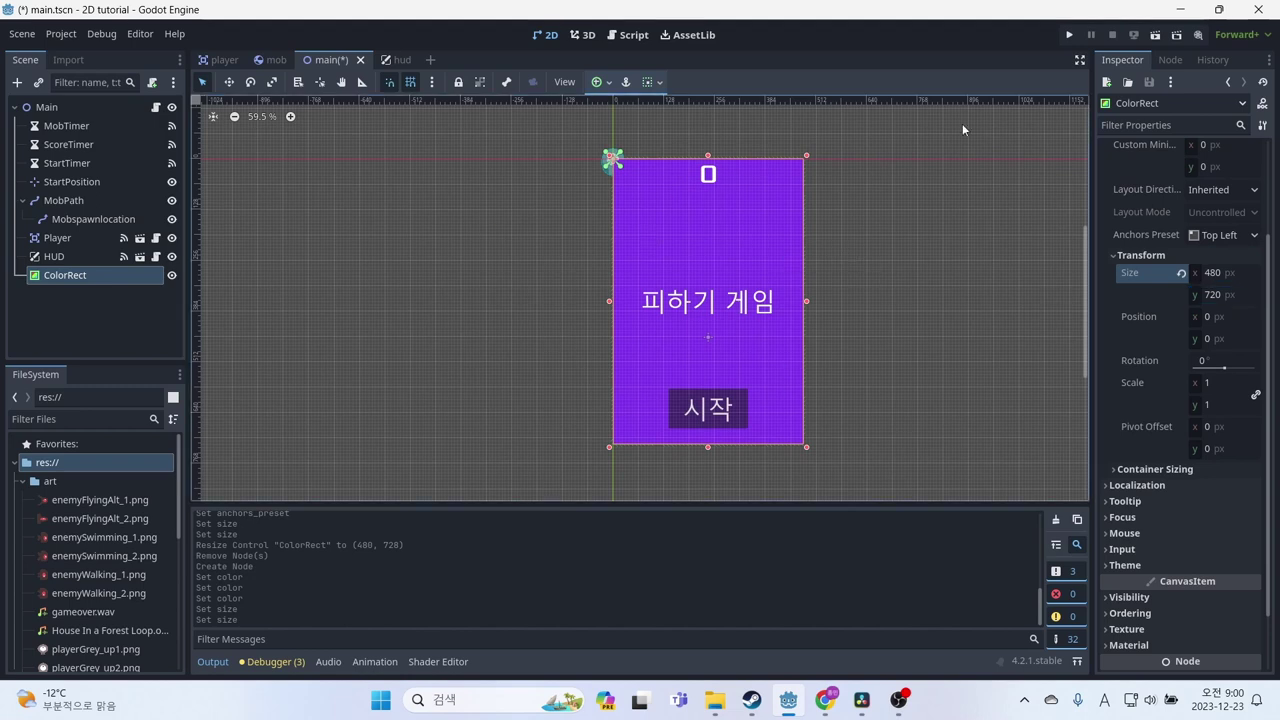
Save and run the project, start a round, play to game over, then close the game
left_click(1068, 36)
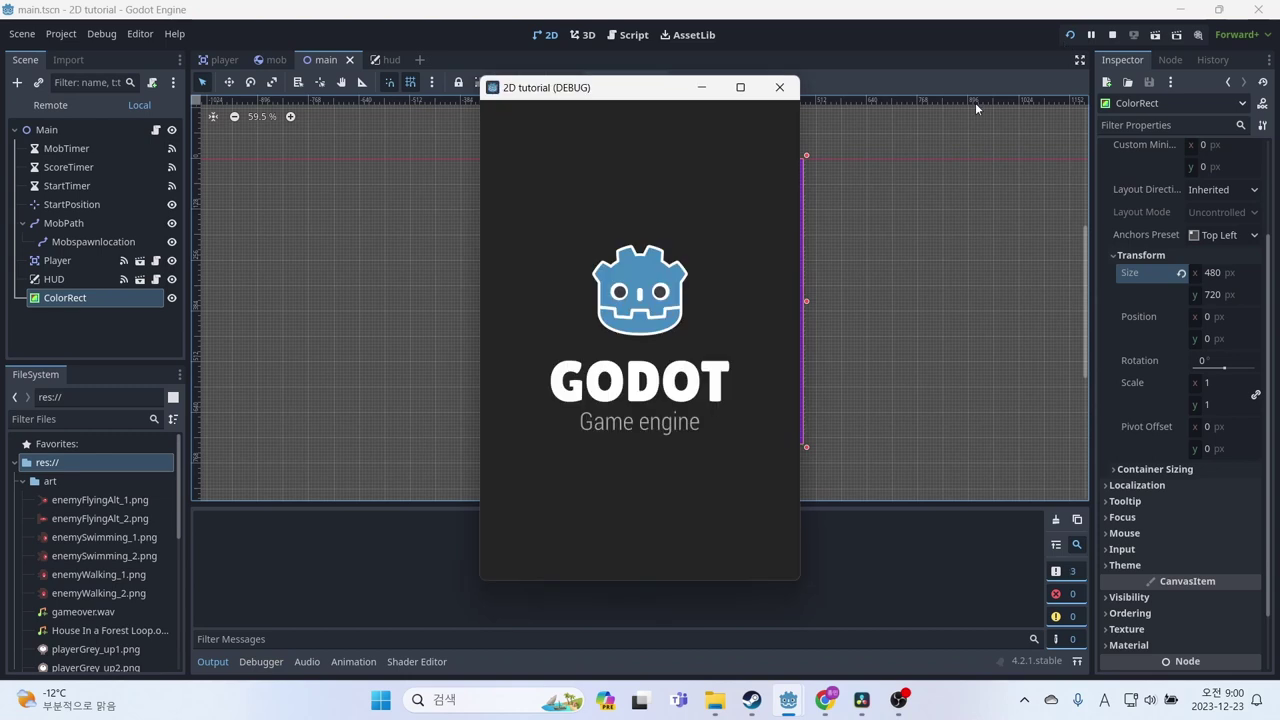
left_click(640, 520)
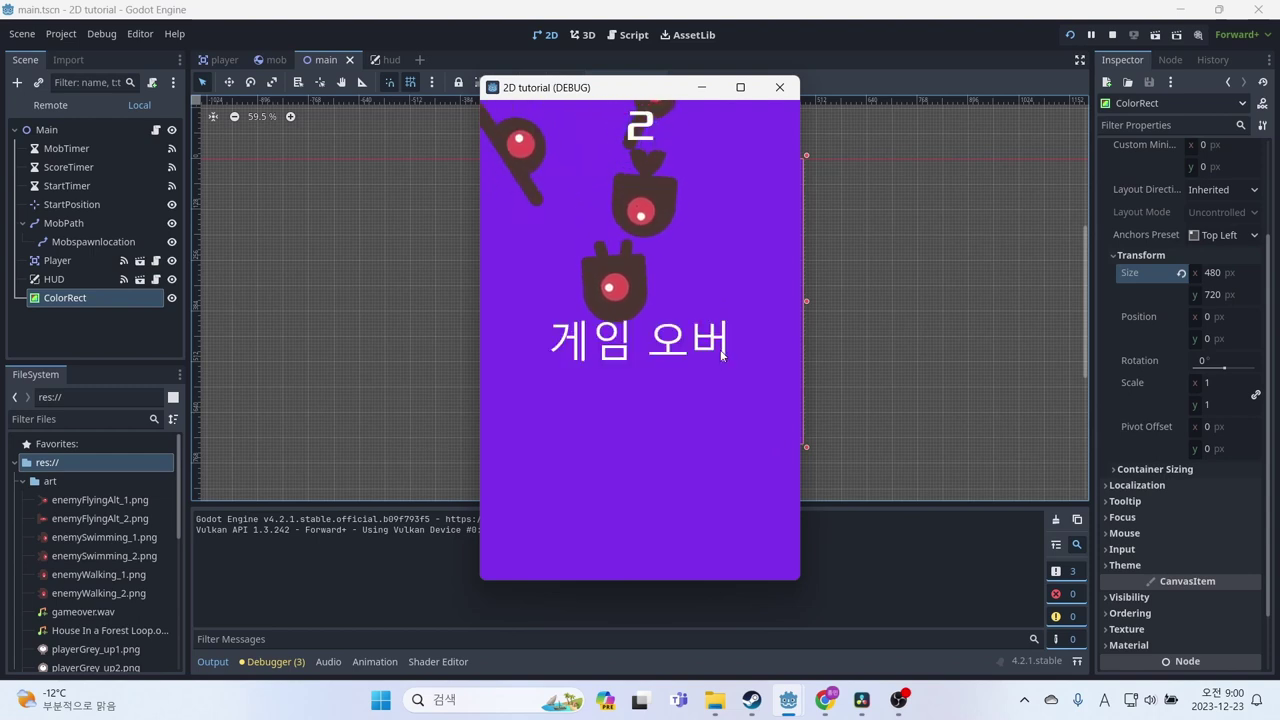
left_click(779, 88)
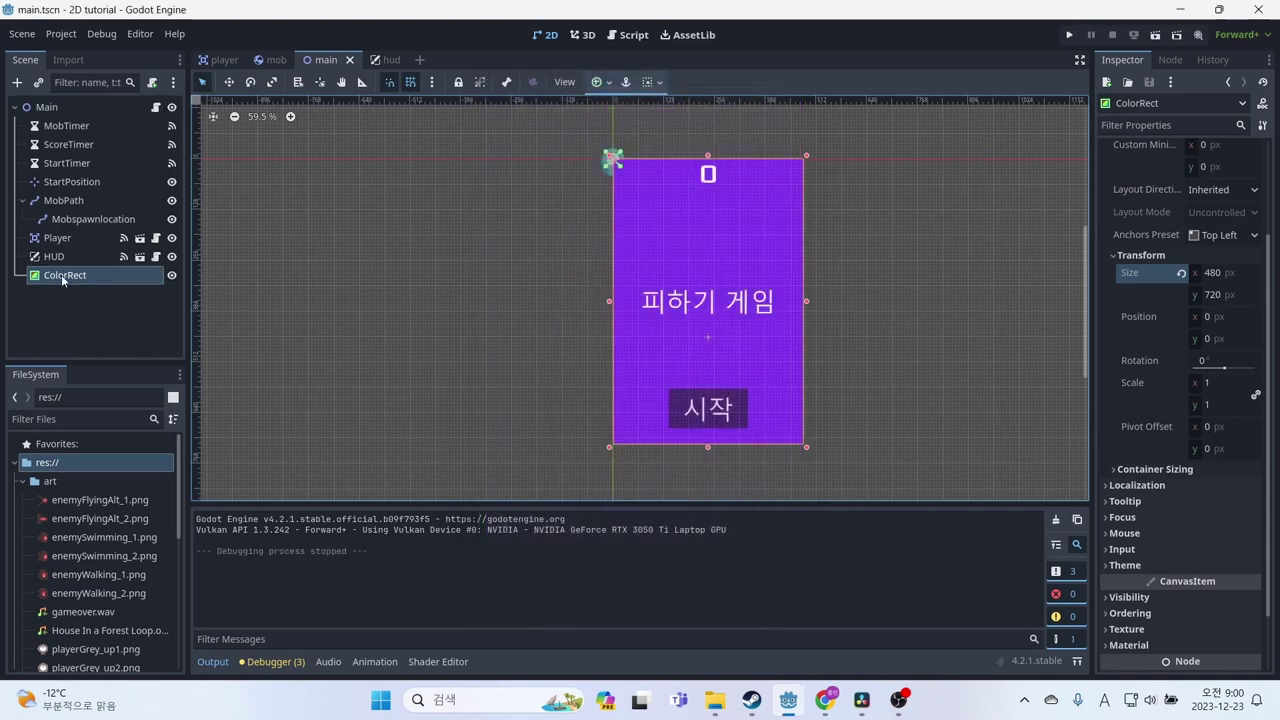
Move ColorRect above Player in the scene tree, then save and test-run the game
left_click_drag(66, 274, 60, 237)
left_click(86, 319)
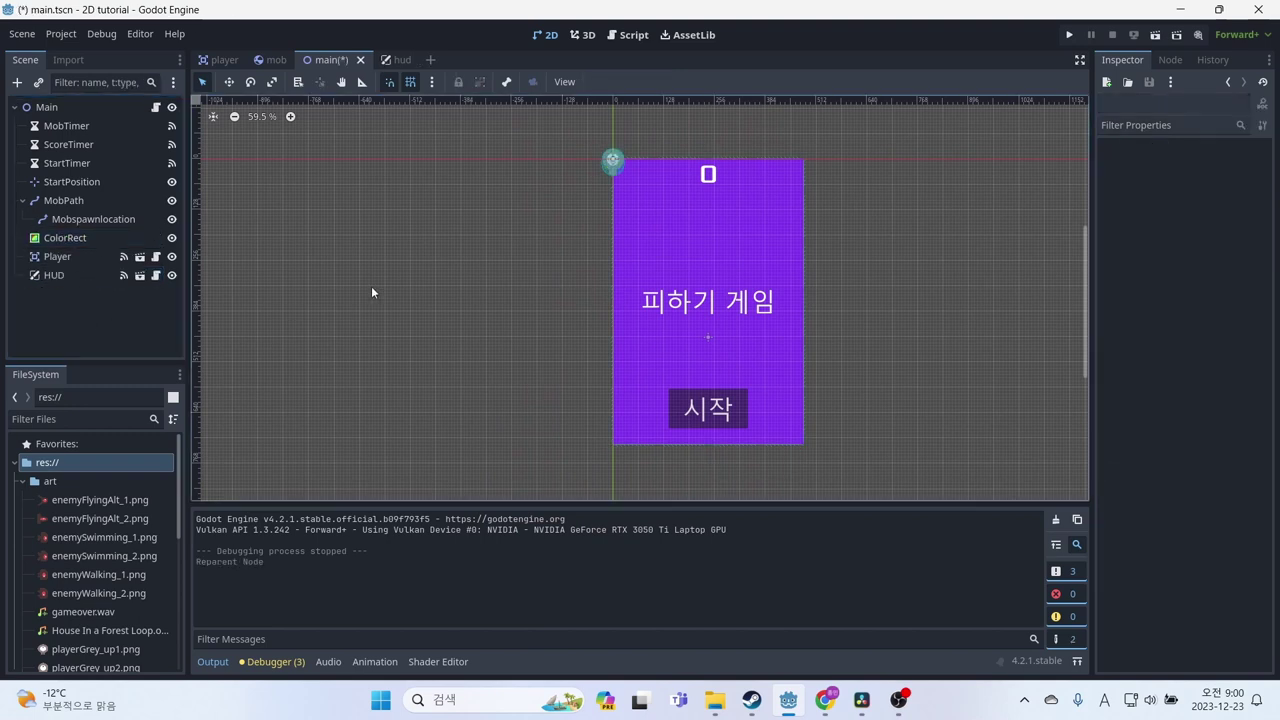
left_click(1068, 35)
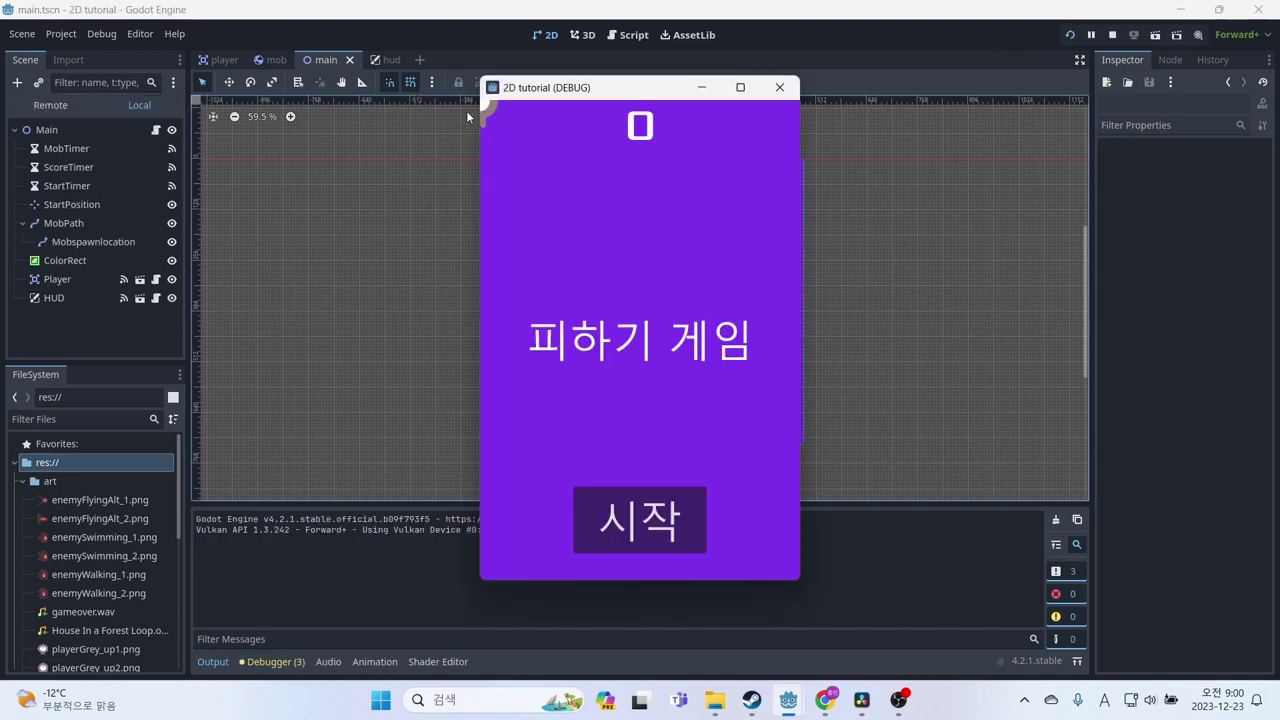
left_click(778, 88)
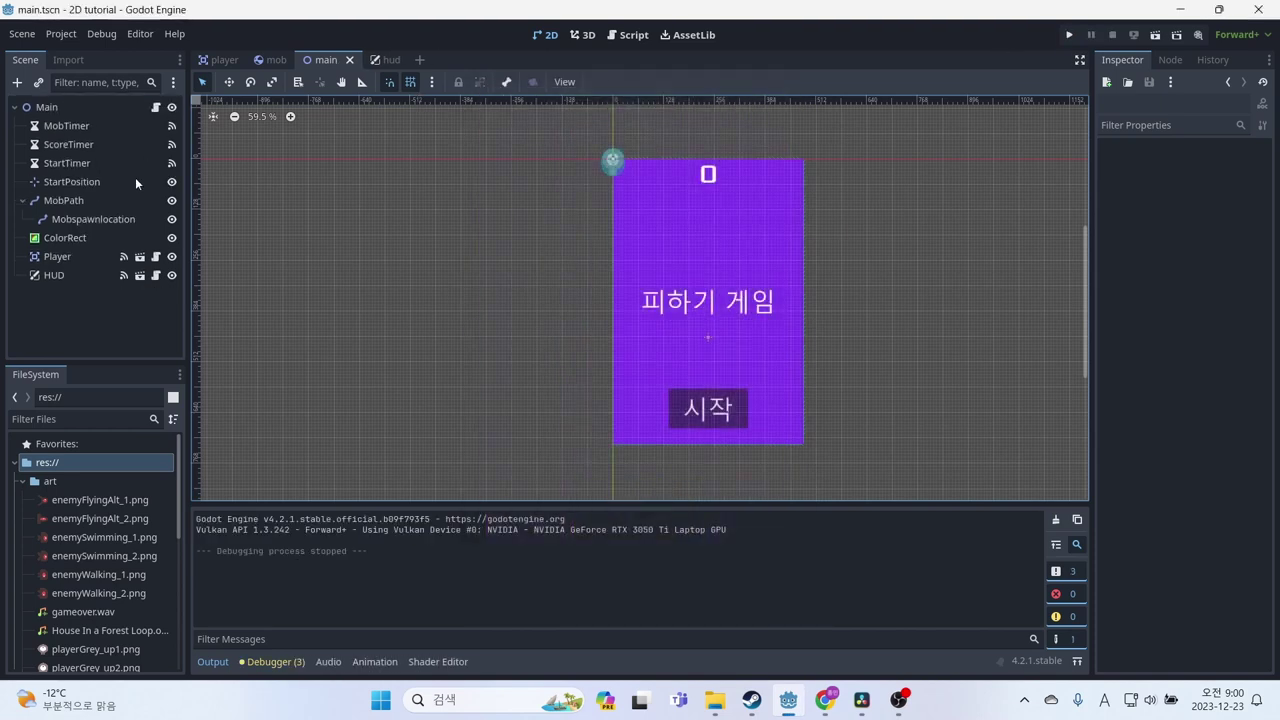
Hide the Player node, then run with F5 and play a round until game over
left_click(172, 258)
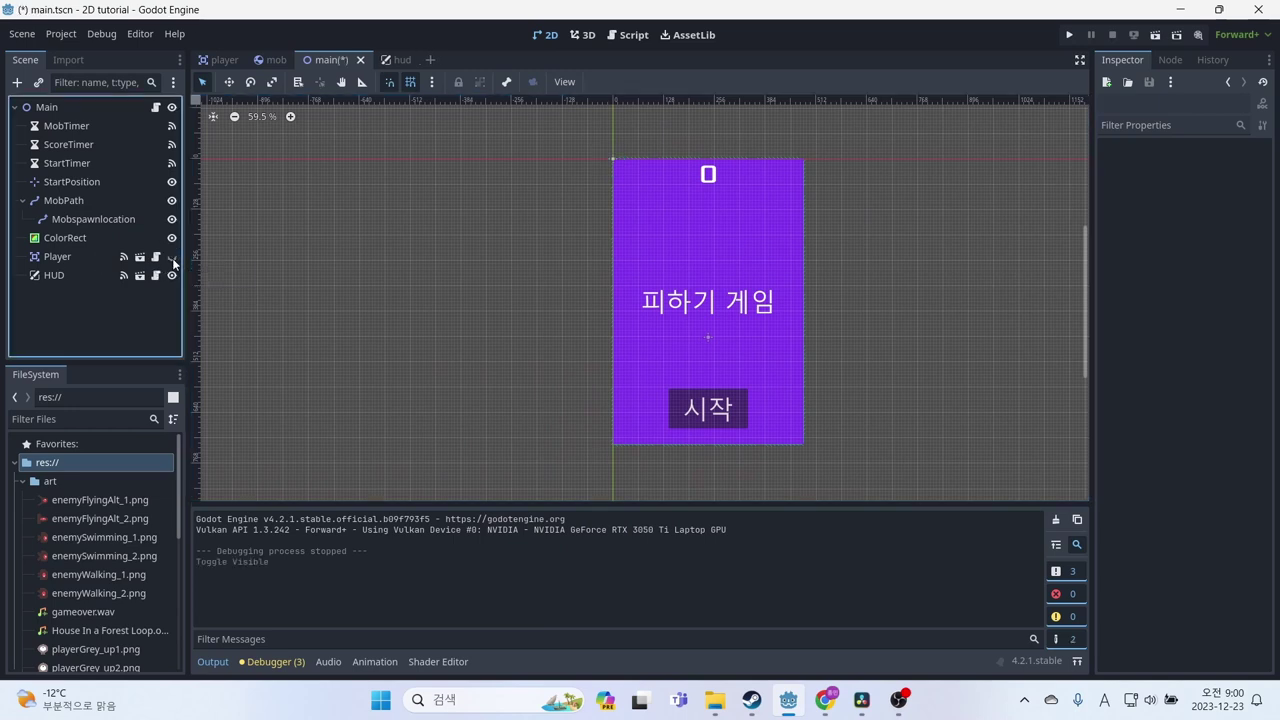
key("F5")
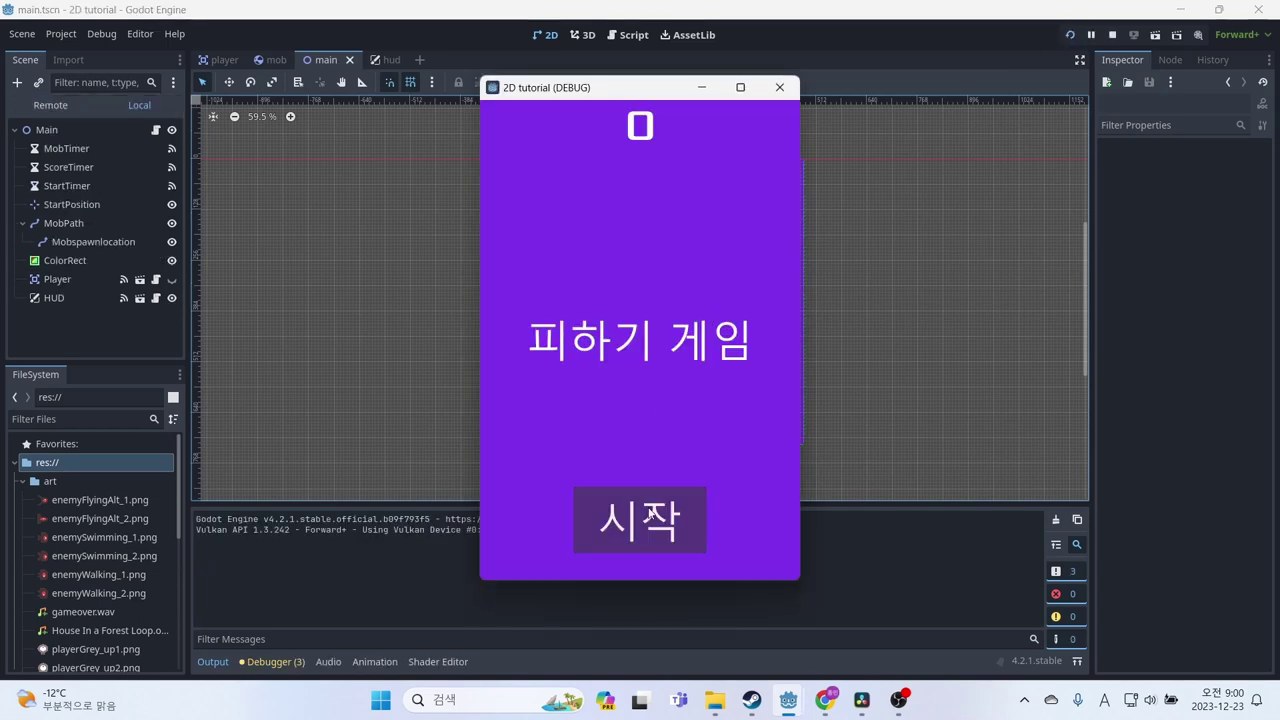
left_click(645, 505)
key("Up")
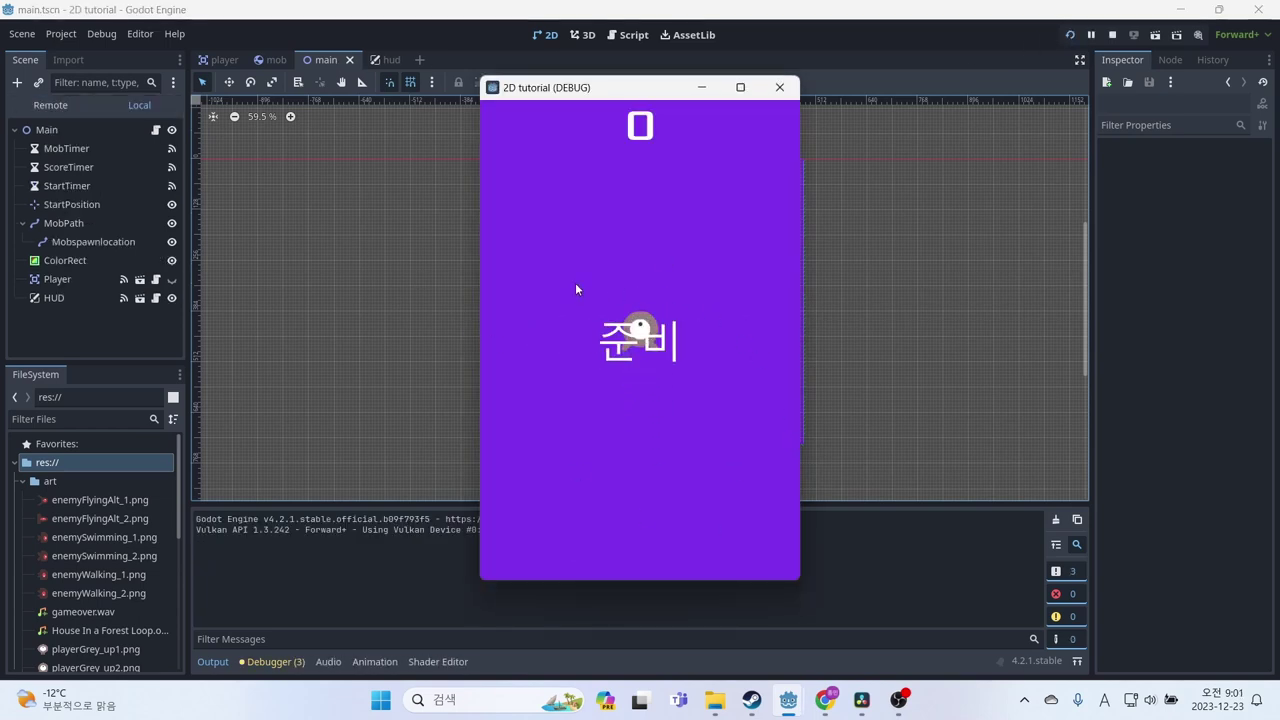
key("Down")
key("Left")
key("Down")
key("Right")
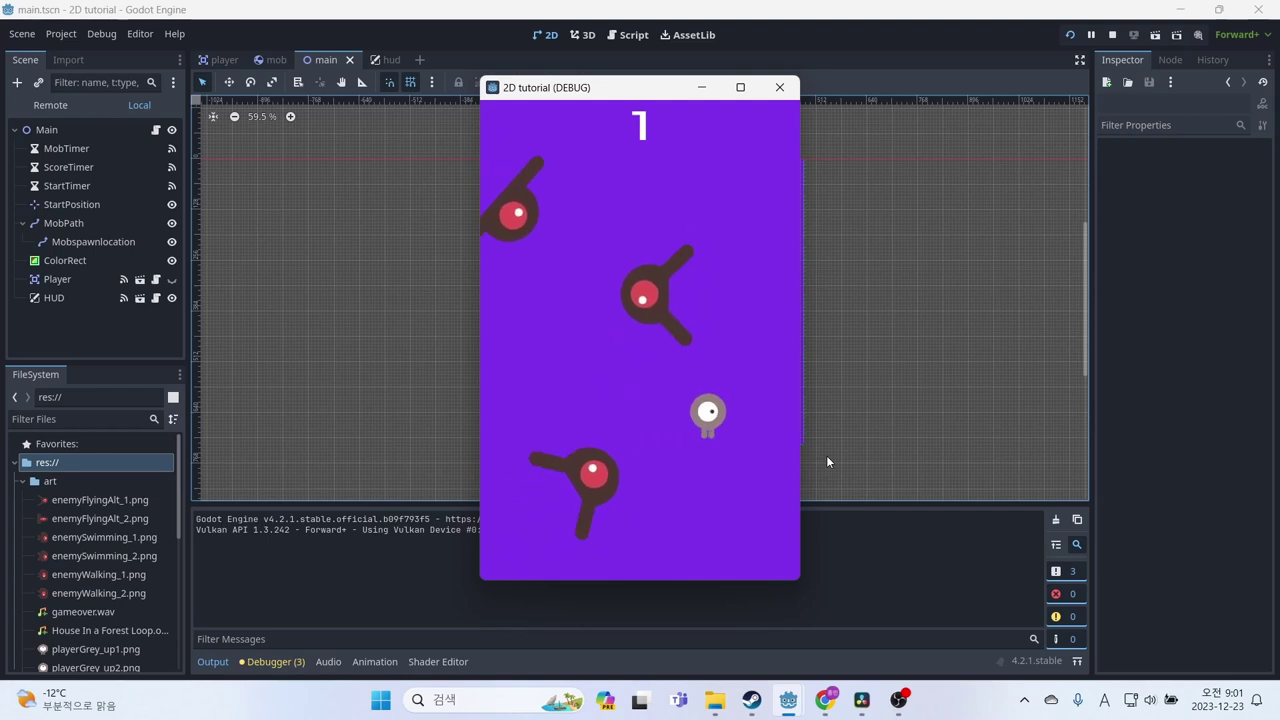
key("Up")
key("Right")
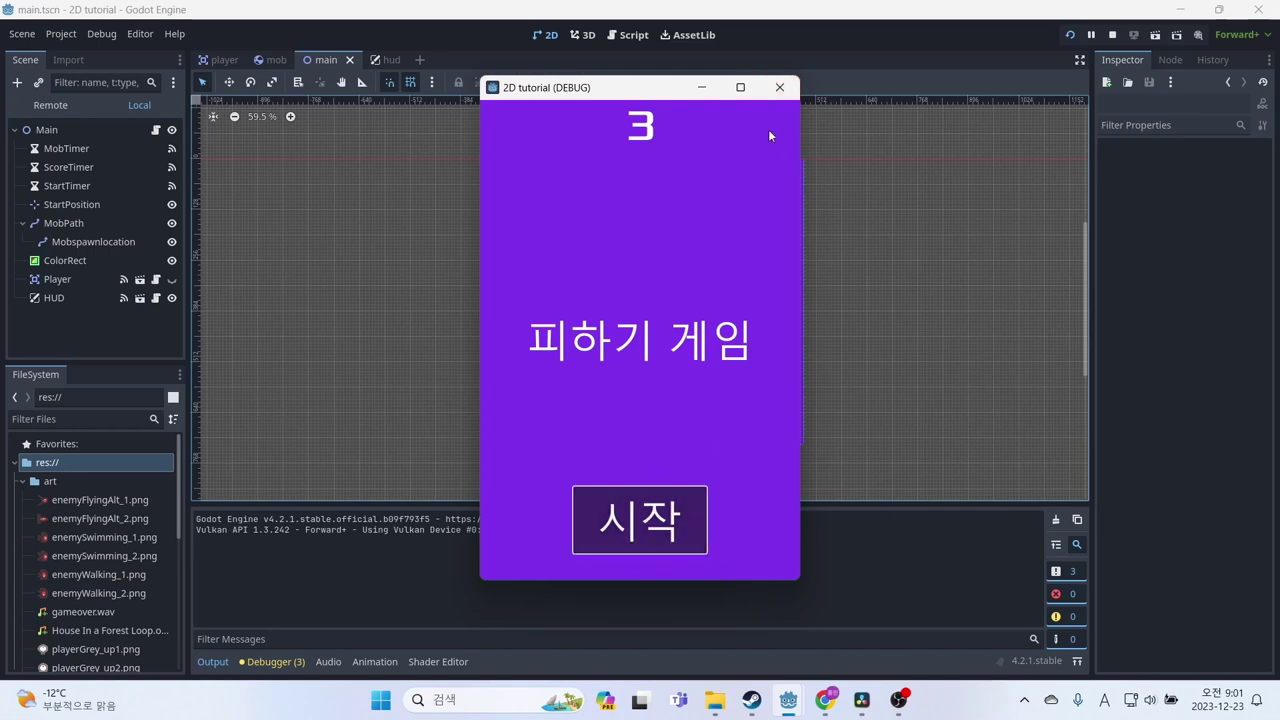
left_click(779, 87)
Add an AudioStreamPlayer node under Main via the 'audio' search
left_click(54, 108)
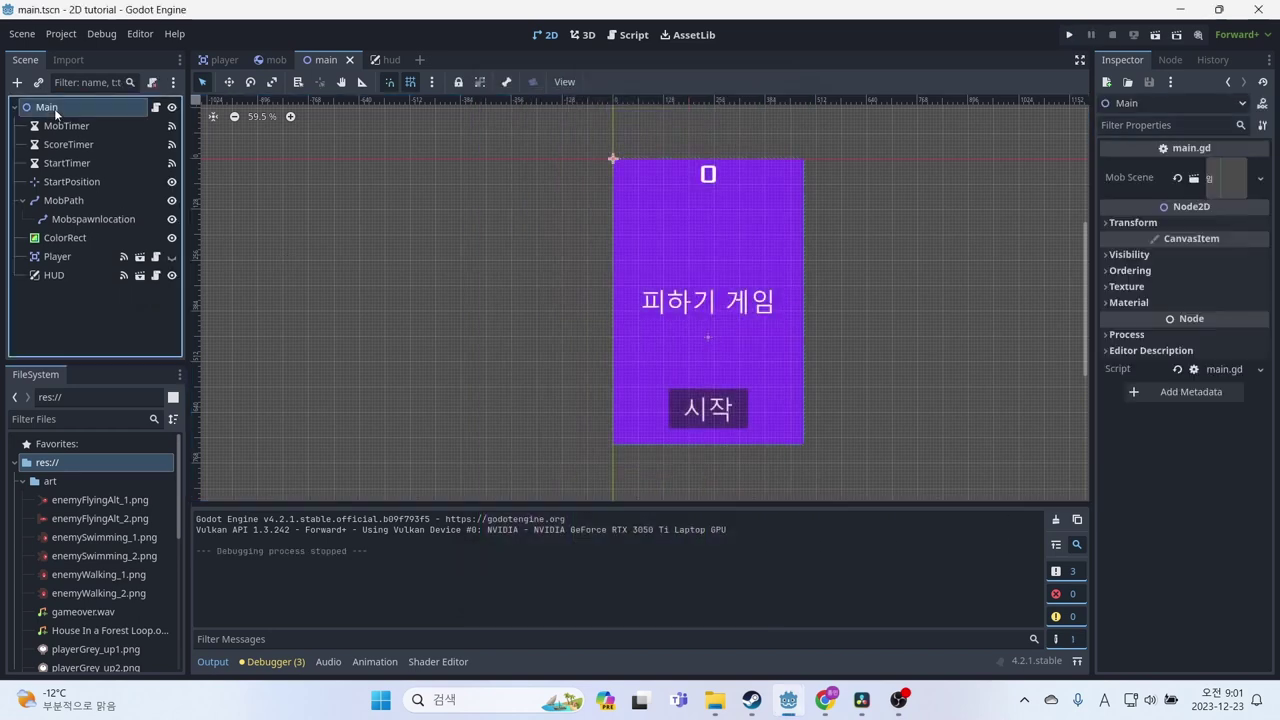
left_click(17, 82)
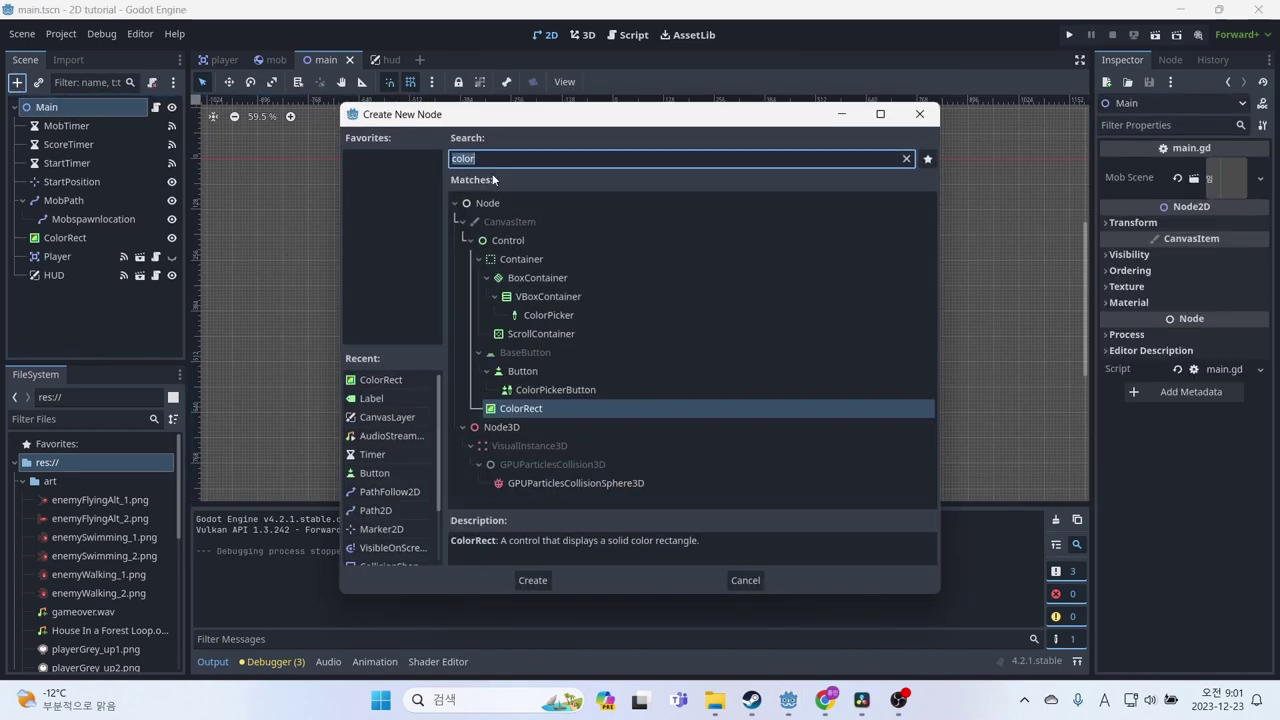
type("audoisr")
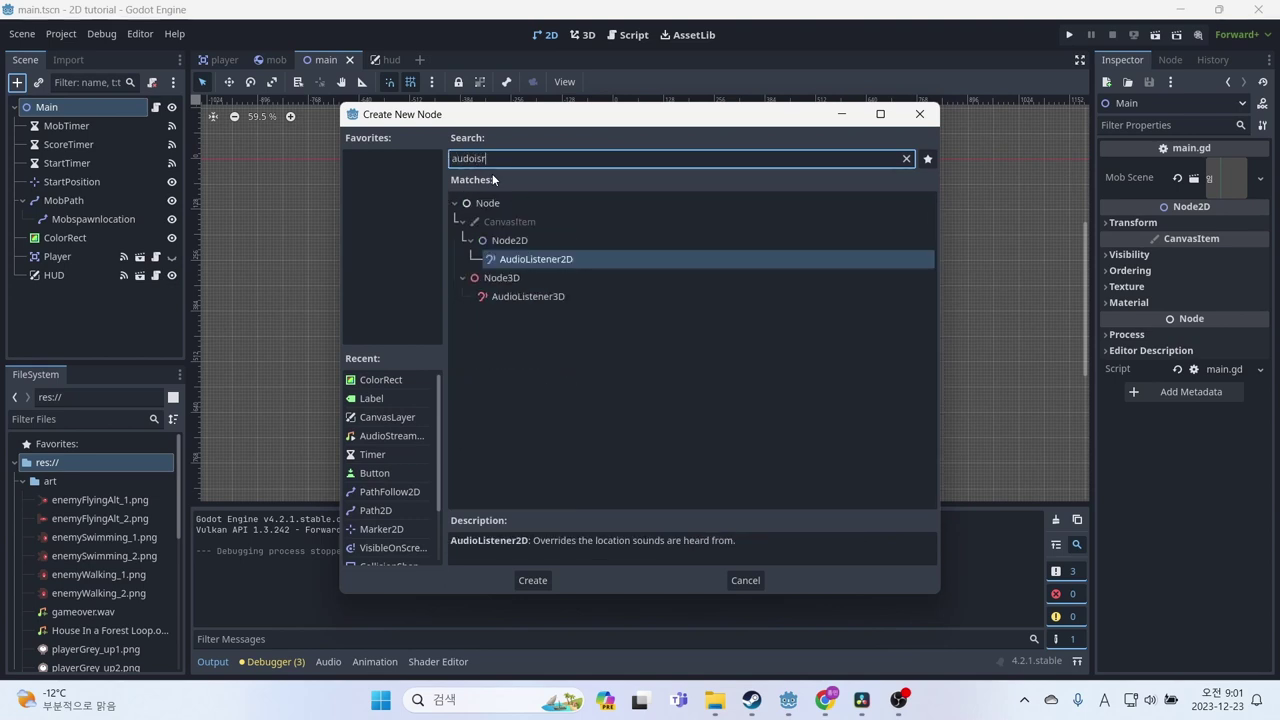
key("BackSpace")
key("BackSpace")
key("BackSpace")
type("io")
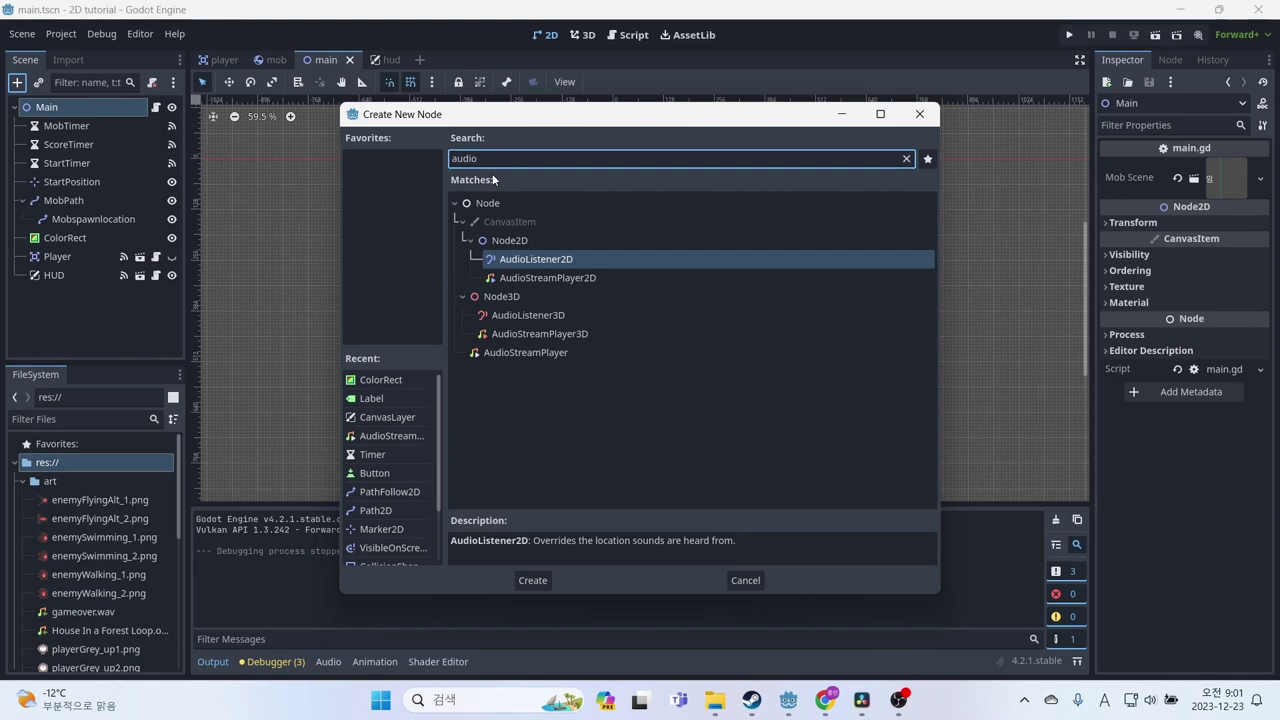
left_click(562, 338)
left_click(562, 350)
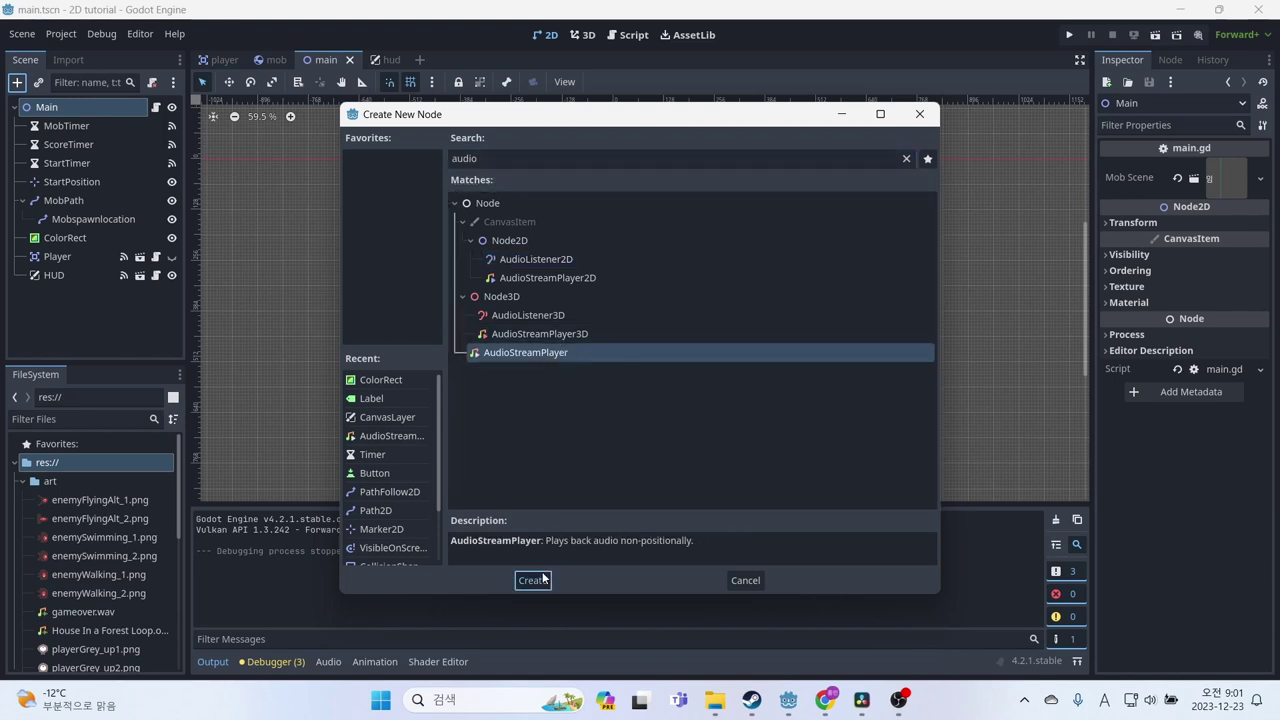
left_click(533, 580)
Rename the new AudioStreamPlayer node to Music
double_click(122, 294)
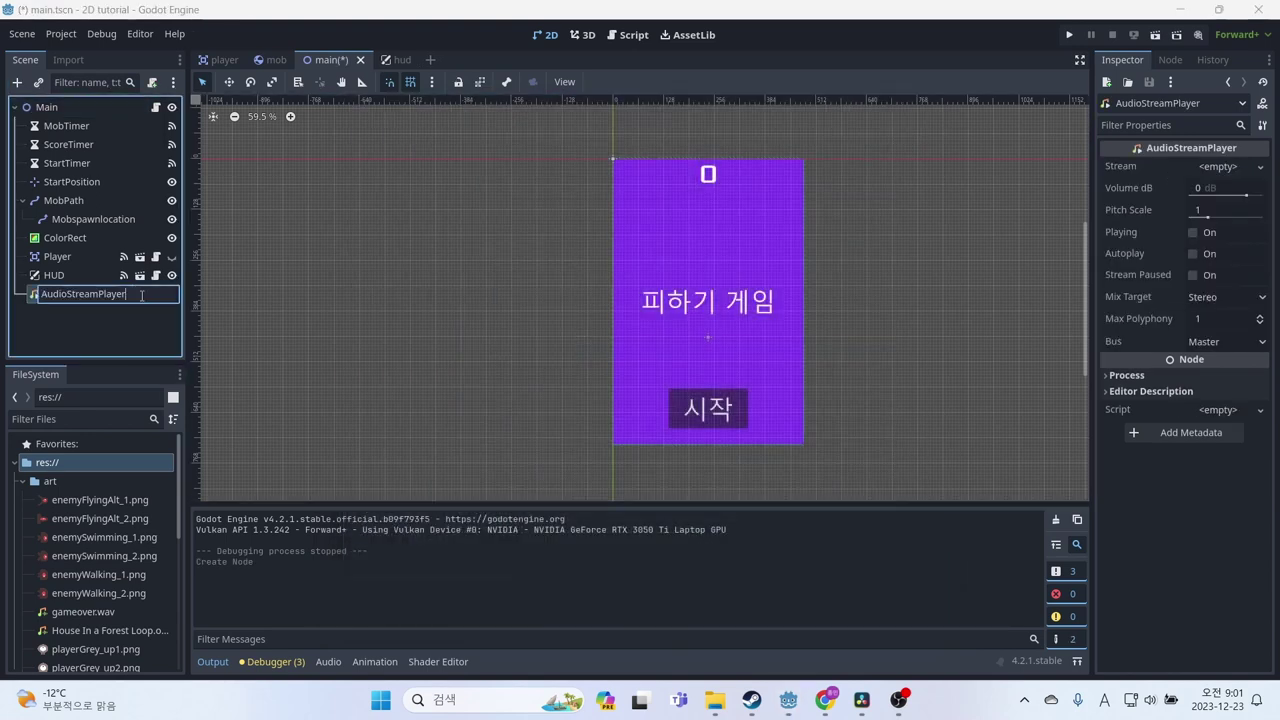
key("BackSpace")
key("BackSpace")
key("BackSpace")
key("BackSpace")
key("BackSpace")
type("Music")
key("Return")
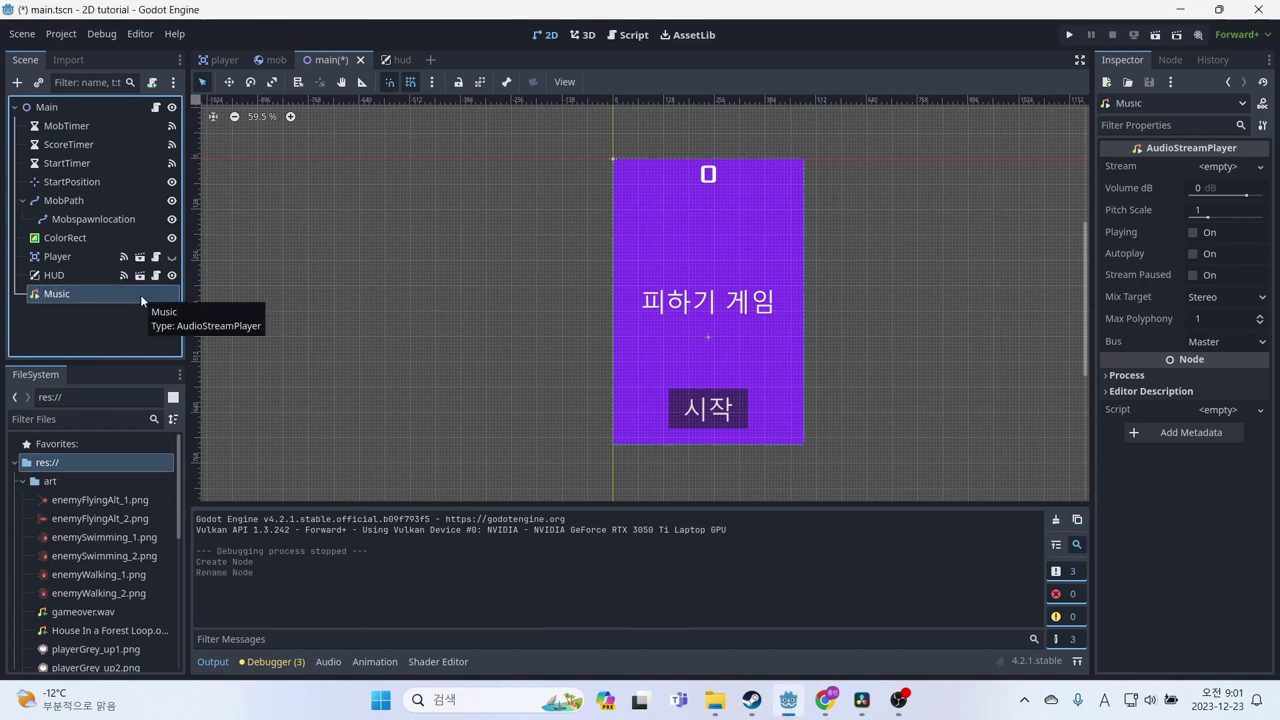
left_click(40, 108)
left_click(16, 82)
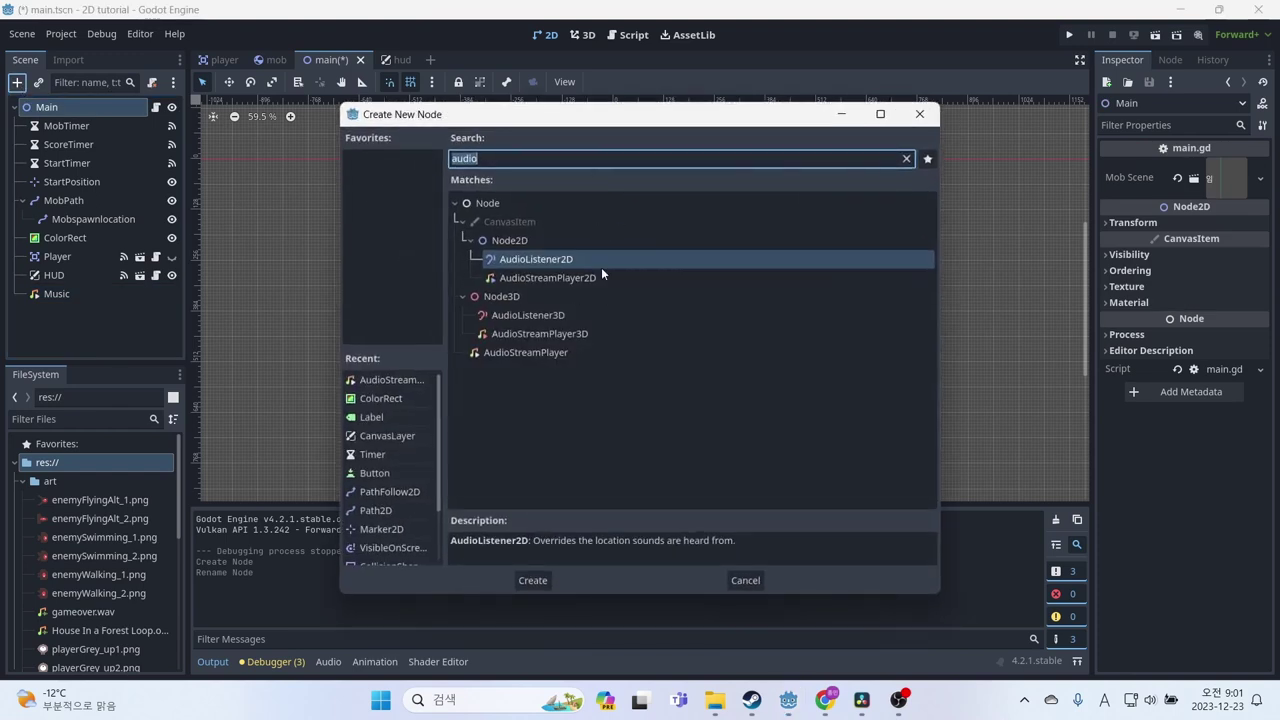
Create another AudioStreamPlayer under Main and rename it GameOverMusic
left_click(526, 353)
left_click(532, 580)
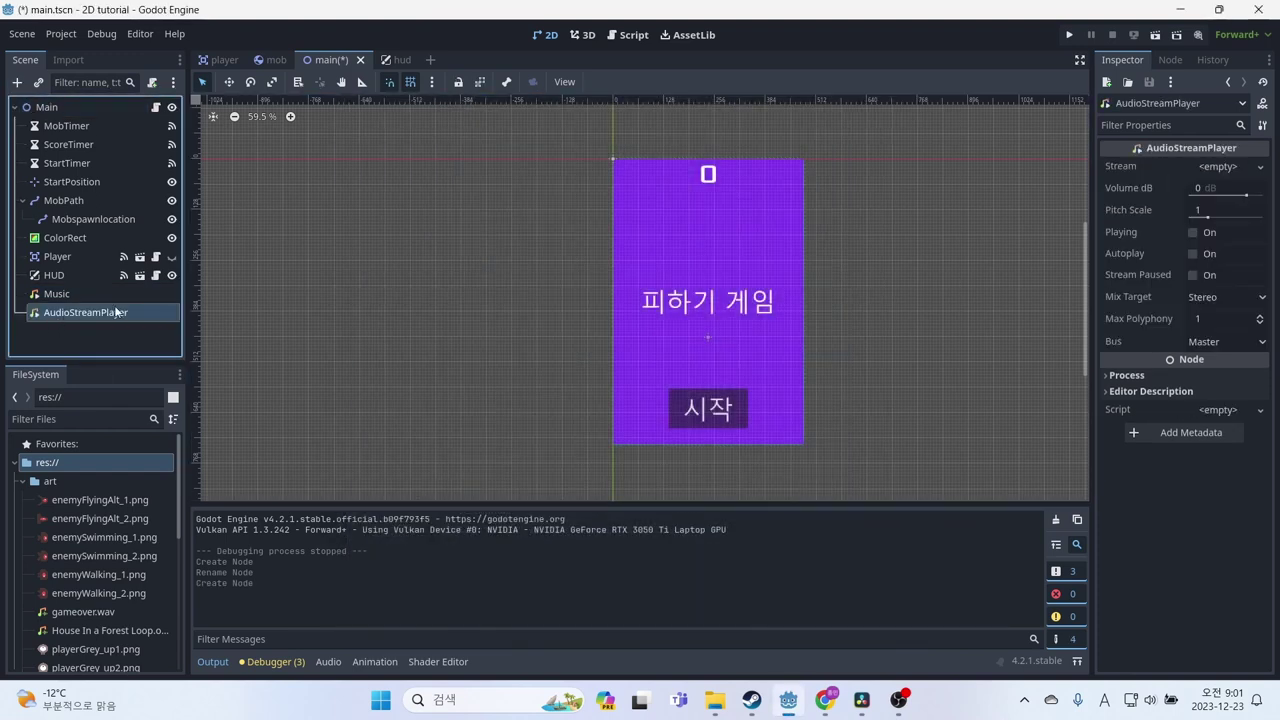
double_click(115, 312)
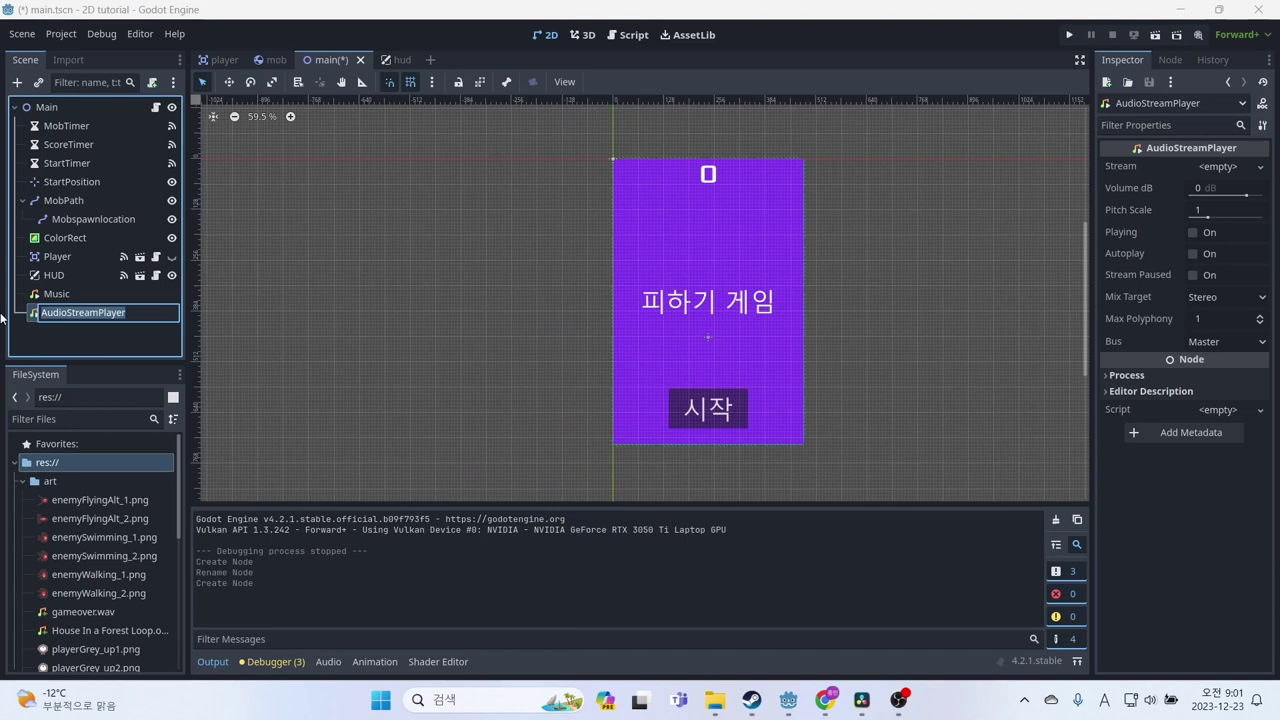
type("GameOve")
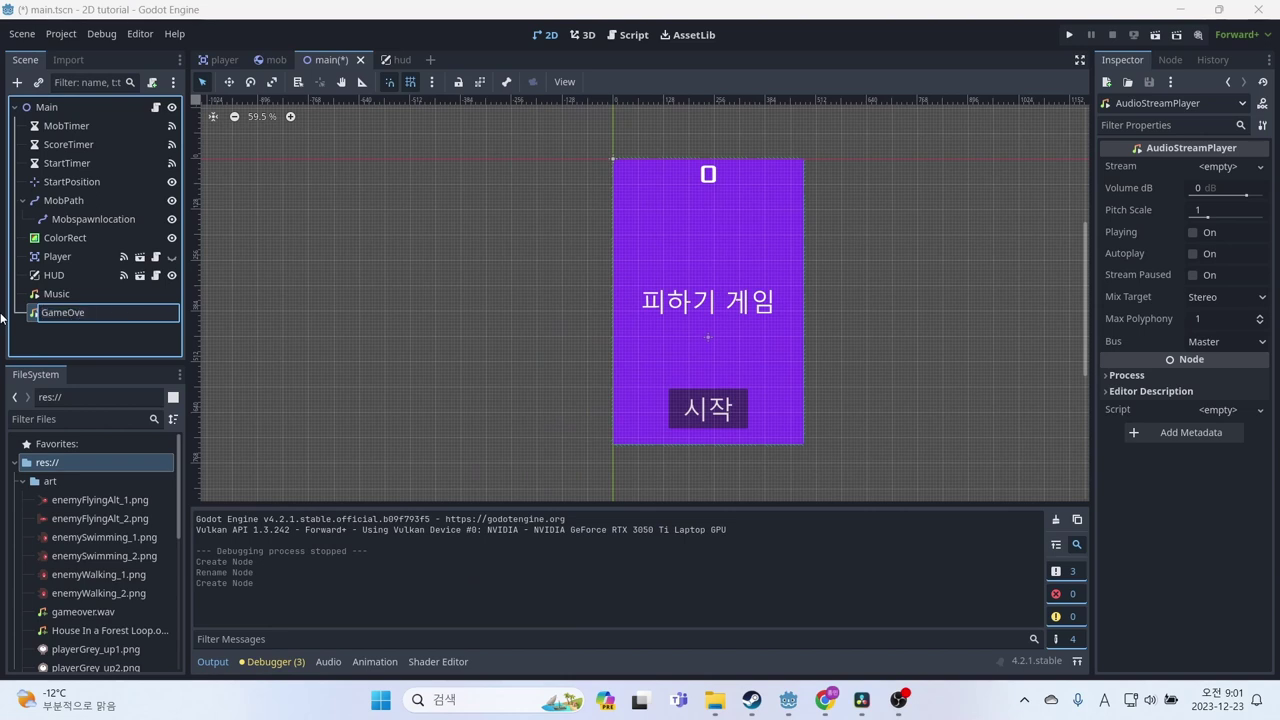
type("rMusi")
type("c")
key("Return")
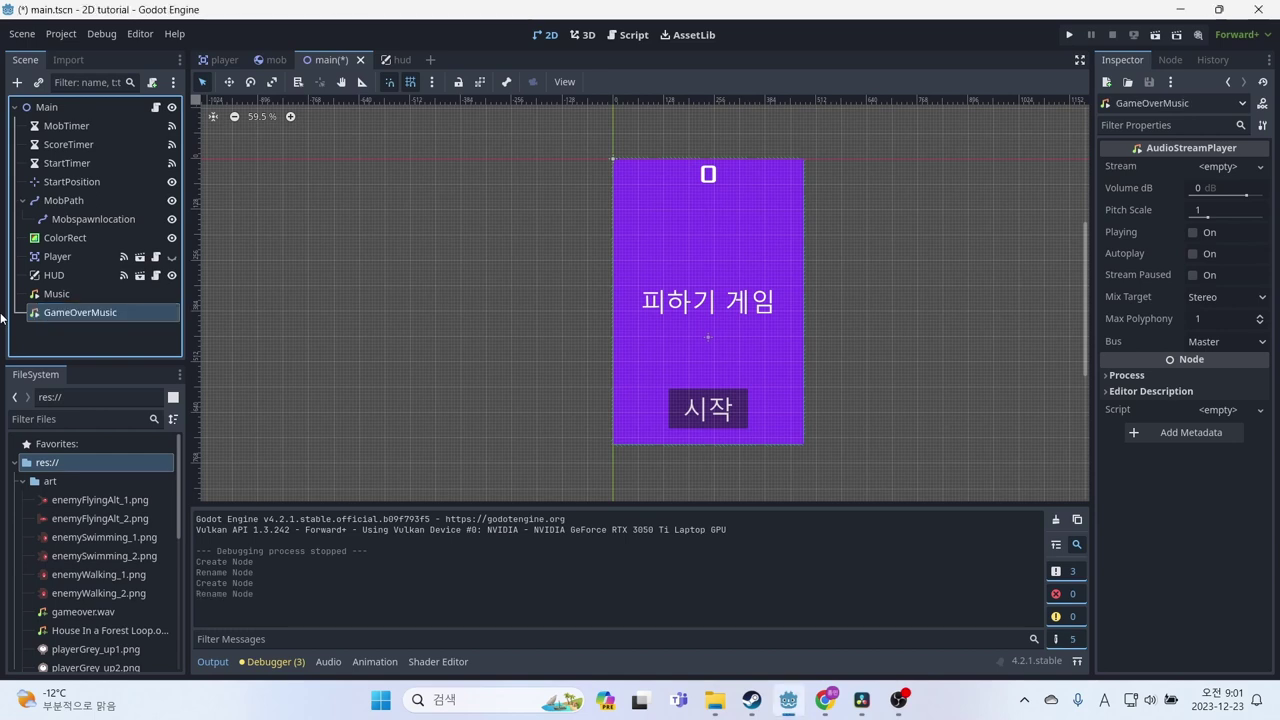
left_click(58, 294)
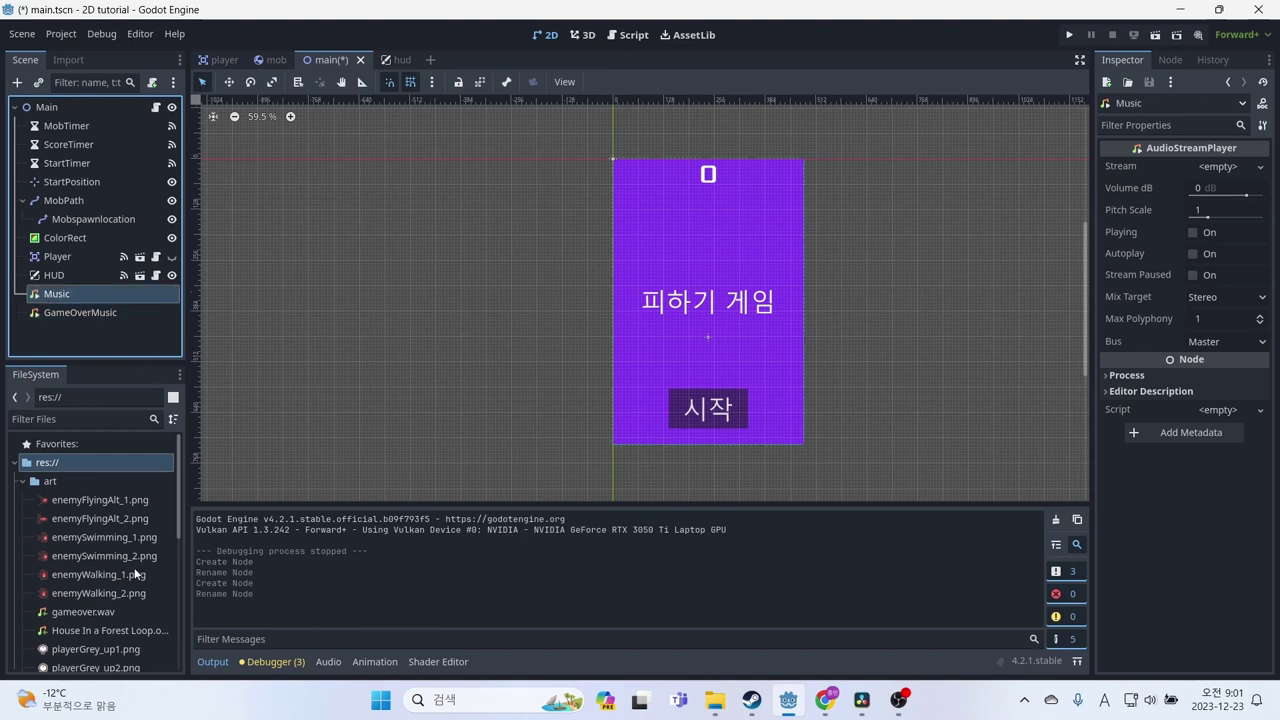
Assign House In a Forest Loop.ogg to Music's Stream, make it unique and enable Loop
scroll(100, 560, "down", 1)
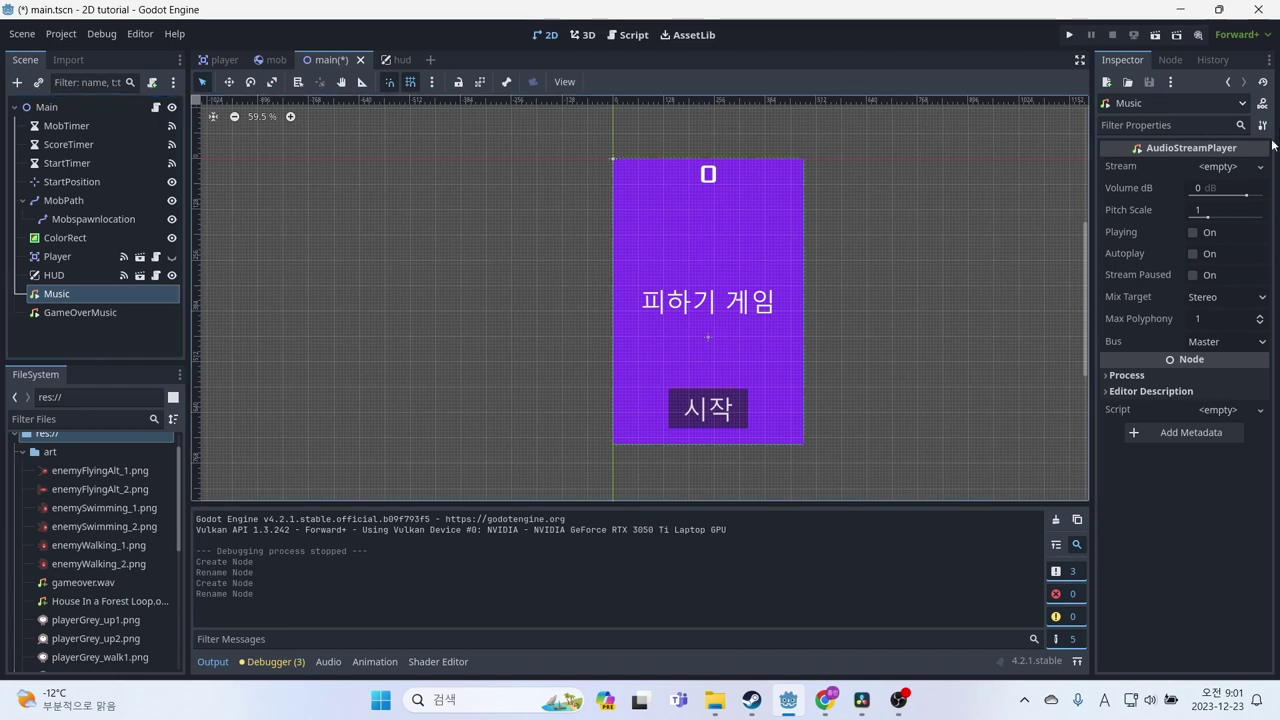
left_click(97, 578)
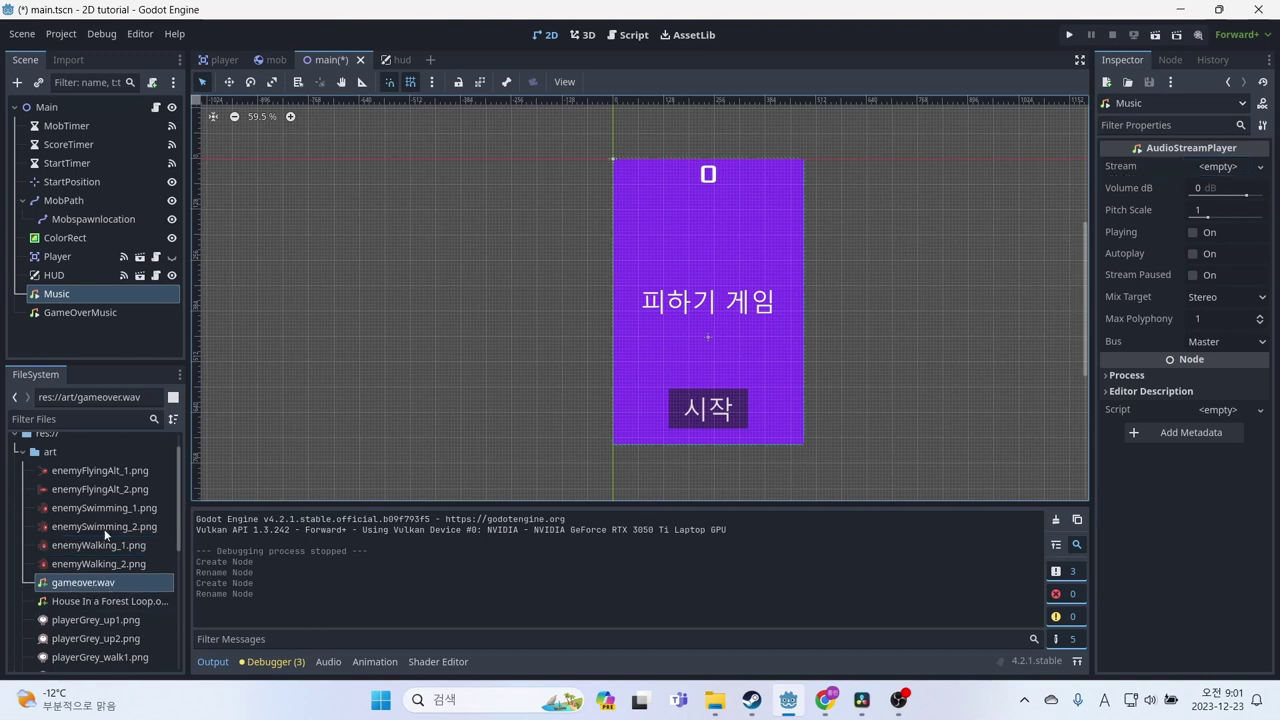
left_click_drag(78, 603, 1220, 170)
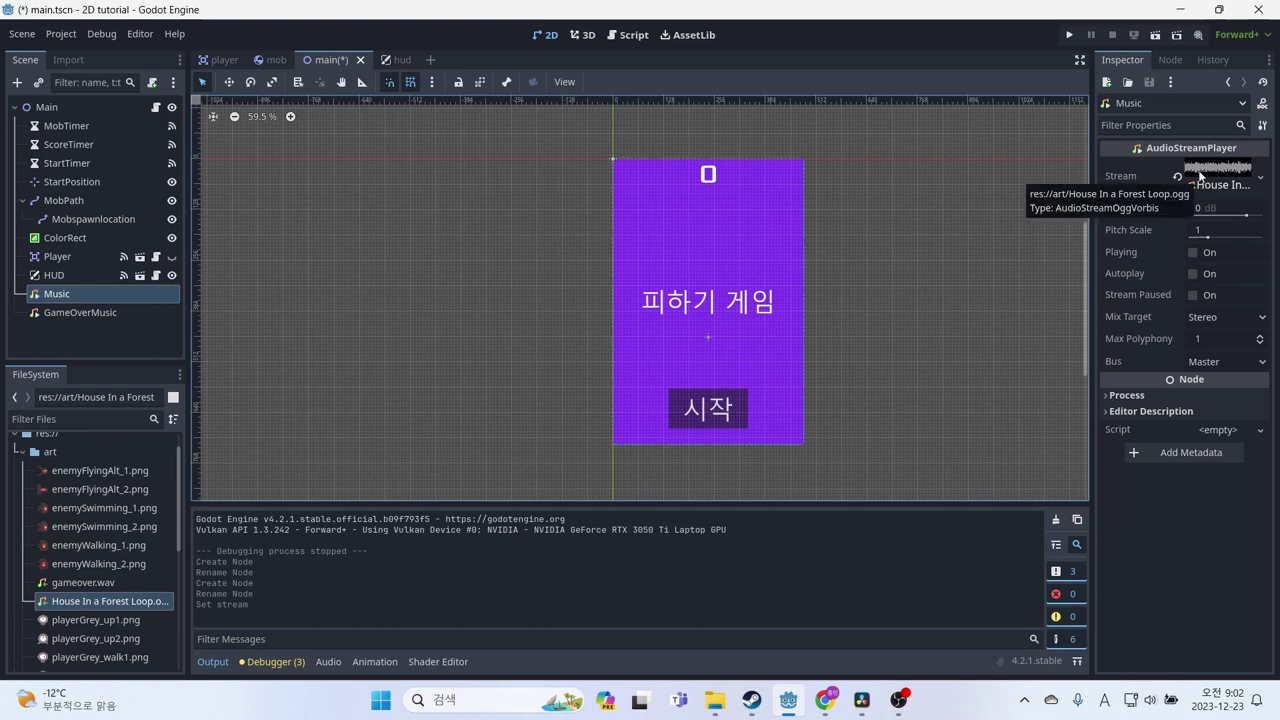
left_click(1260, 177)
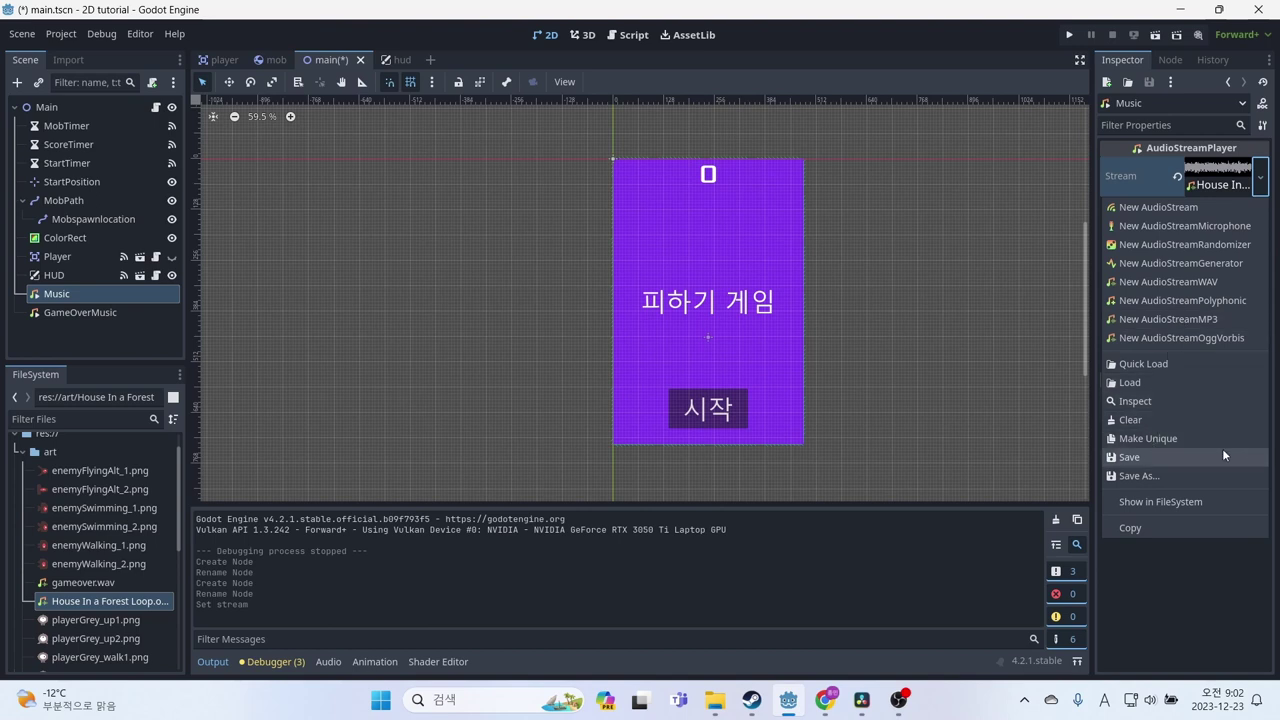
left_click(1148, 440)
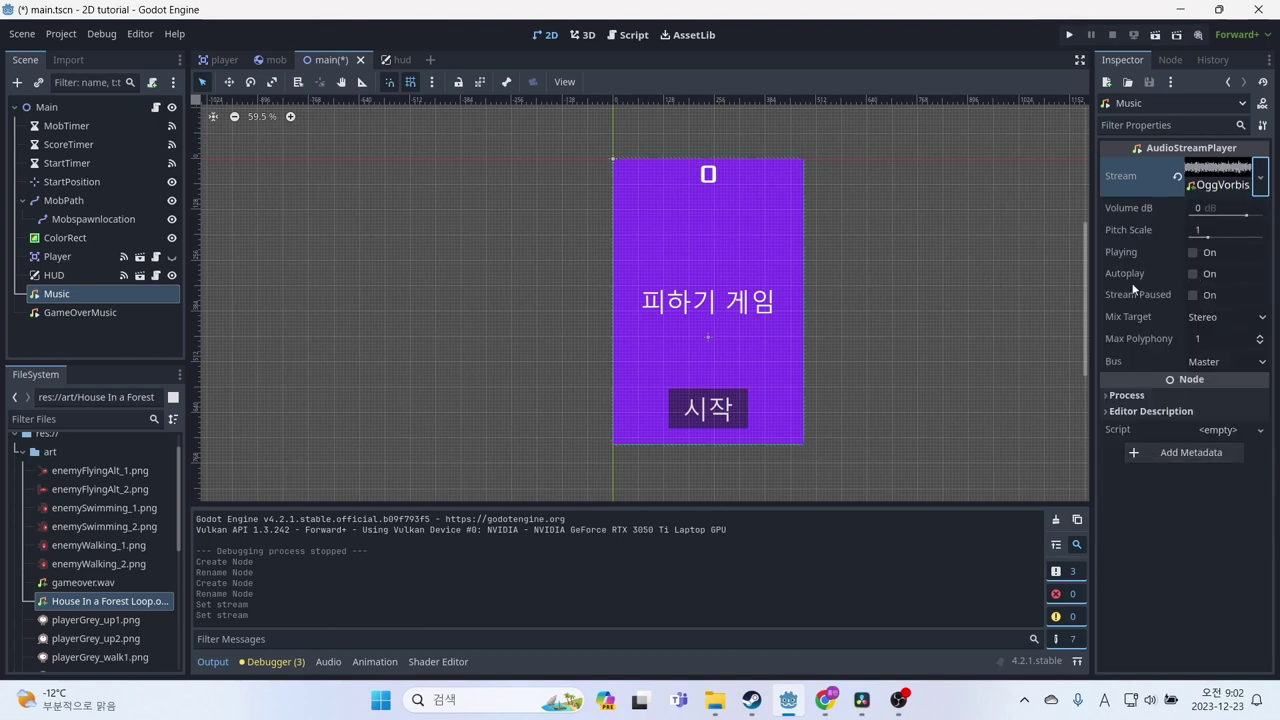
right_click(1231, 185)
left_click(1230, 187)
left_click(1229, 190)
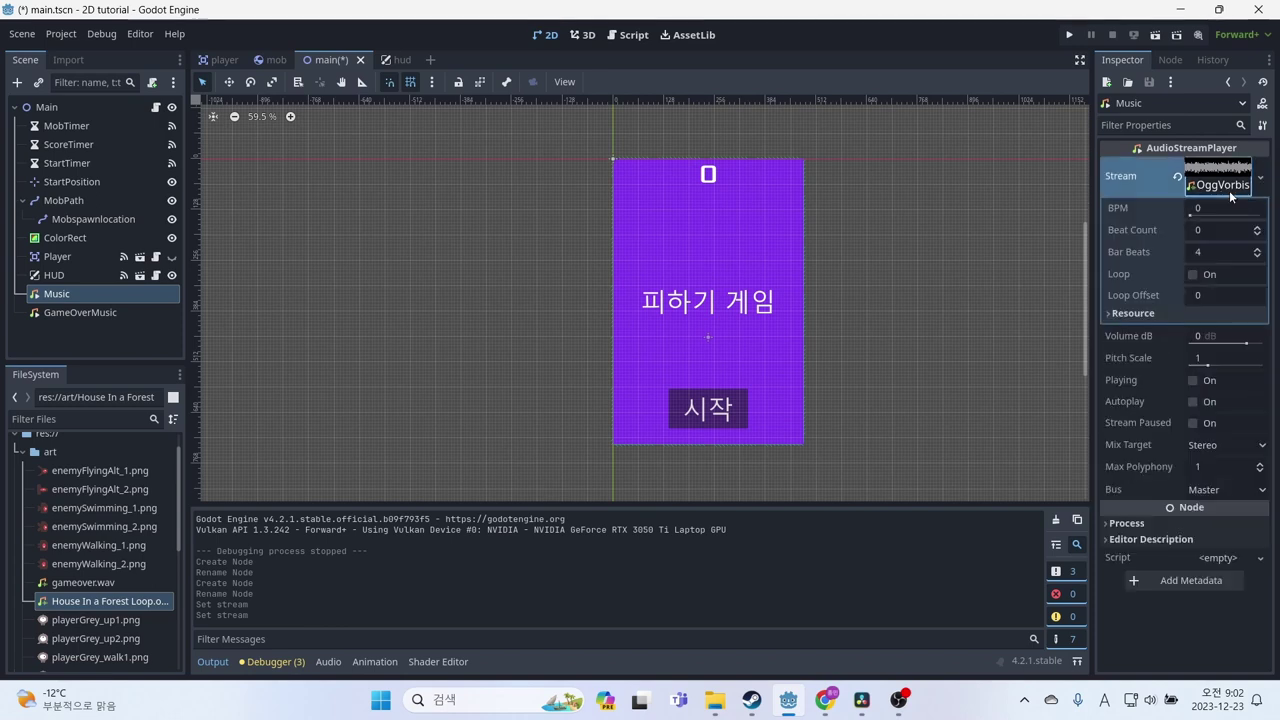
left_click(1192, 274)
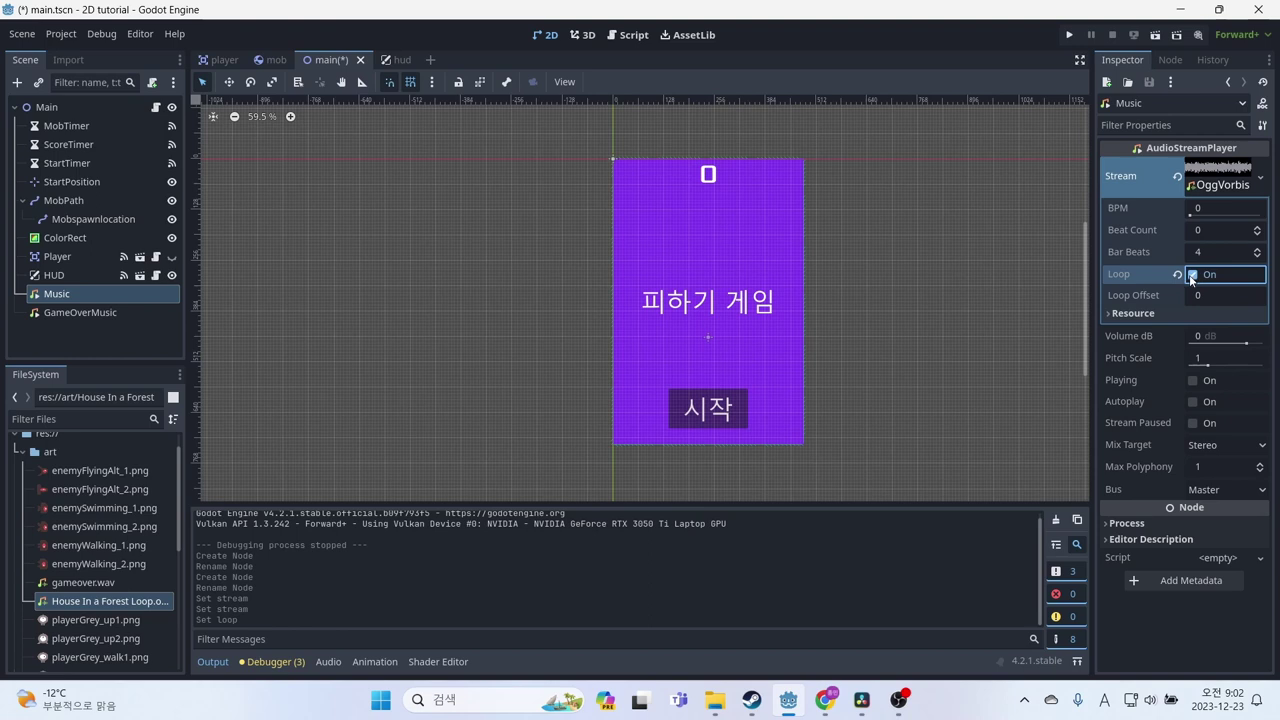
Assign gameover.wav to GameOverMusic's Stream
left_click(118, 312)
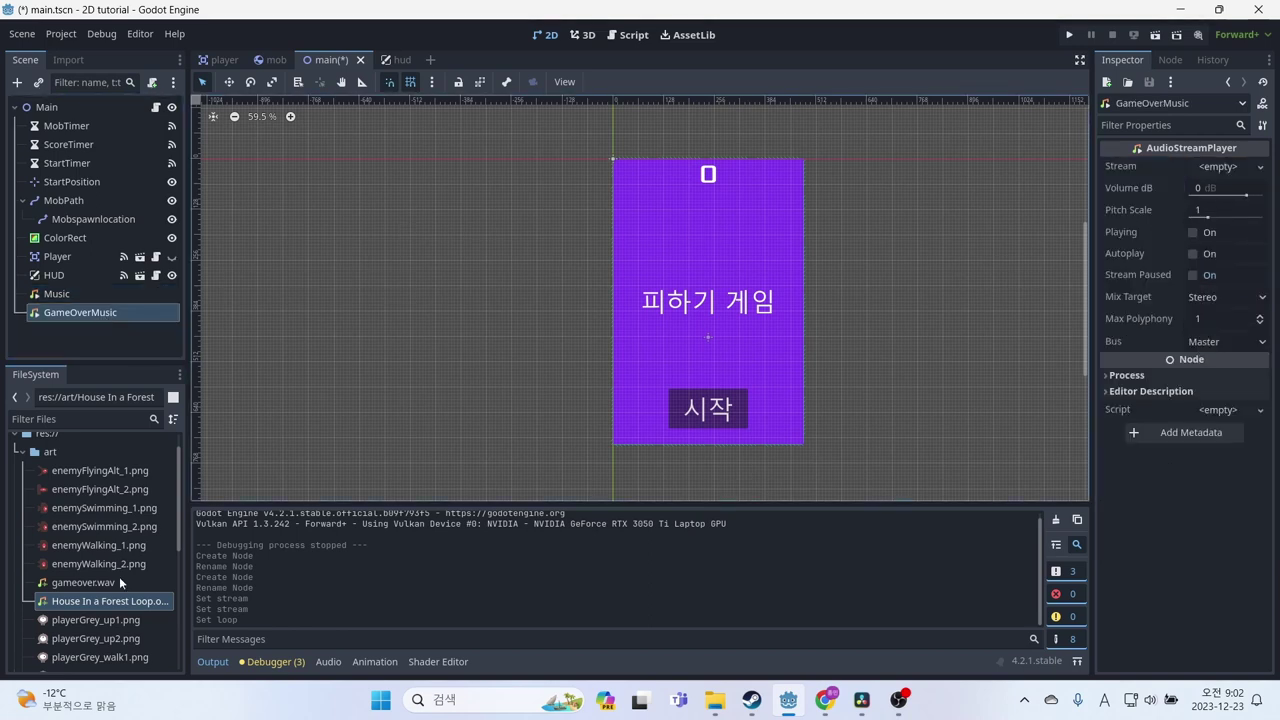
left_click_drag(99, 583, 1200, 178)
left_click(1262, 188)
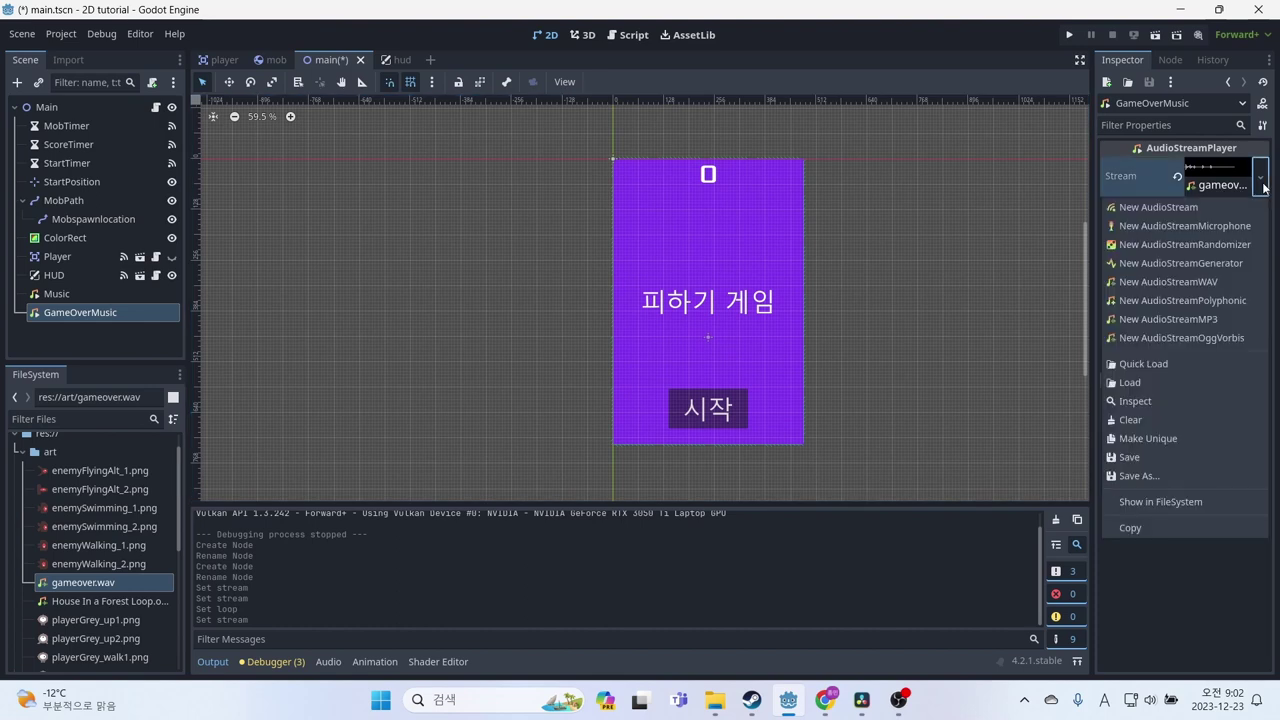
left_click(1263, 188)
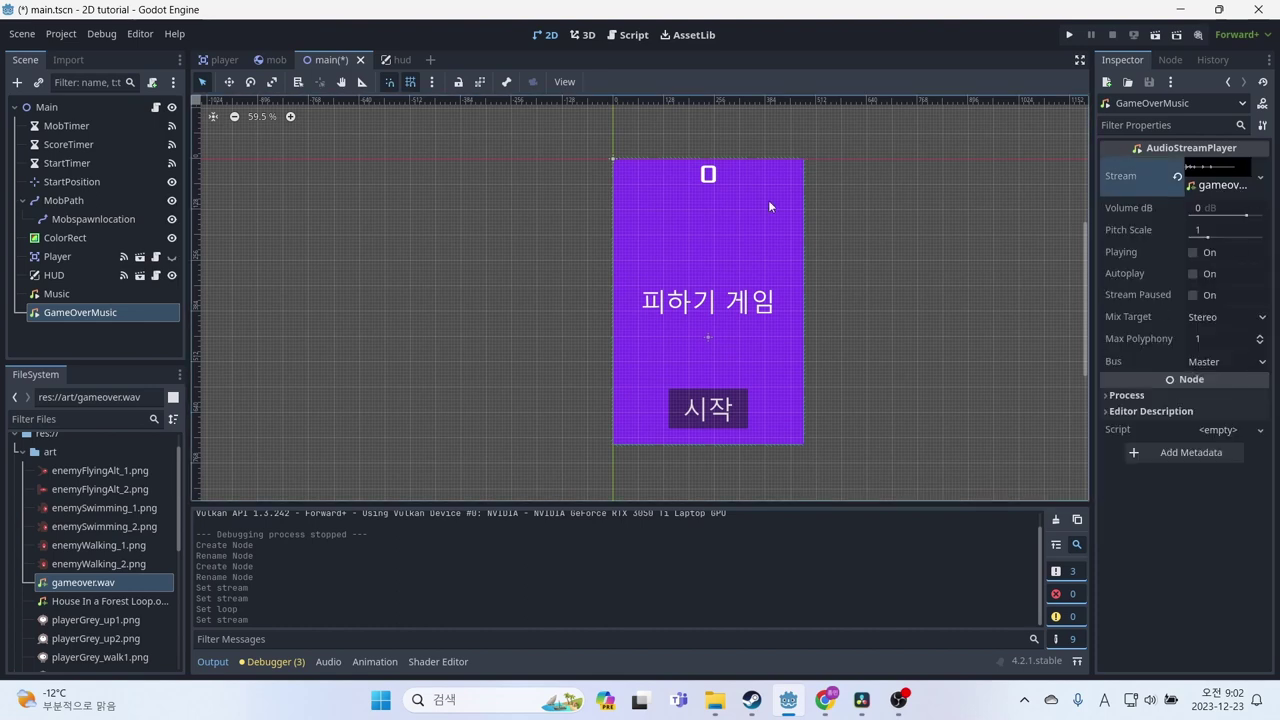
left_click(93, 350)
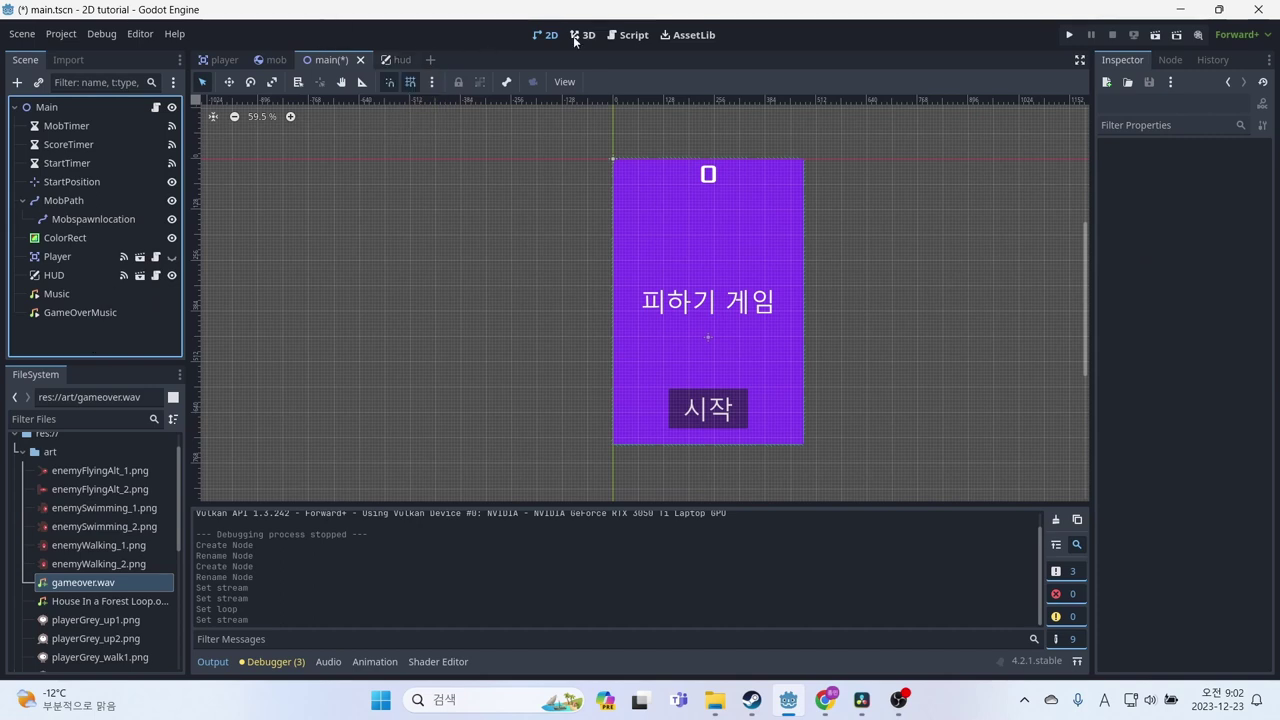
Save the scene and add $Music.play() to new_game in main.gd
key("ctrl+s")
left_click(630, 35)
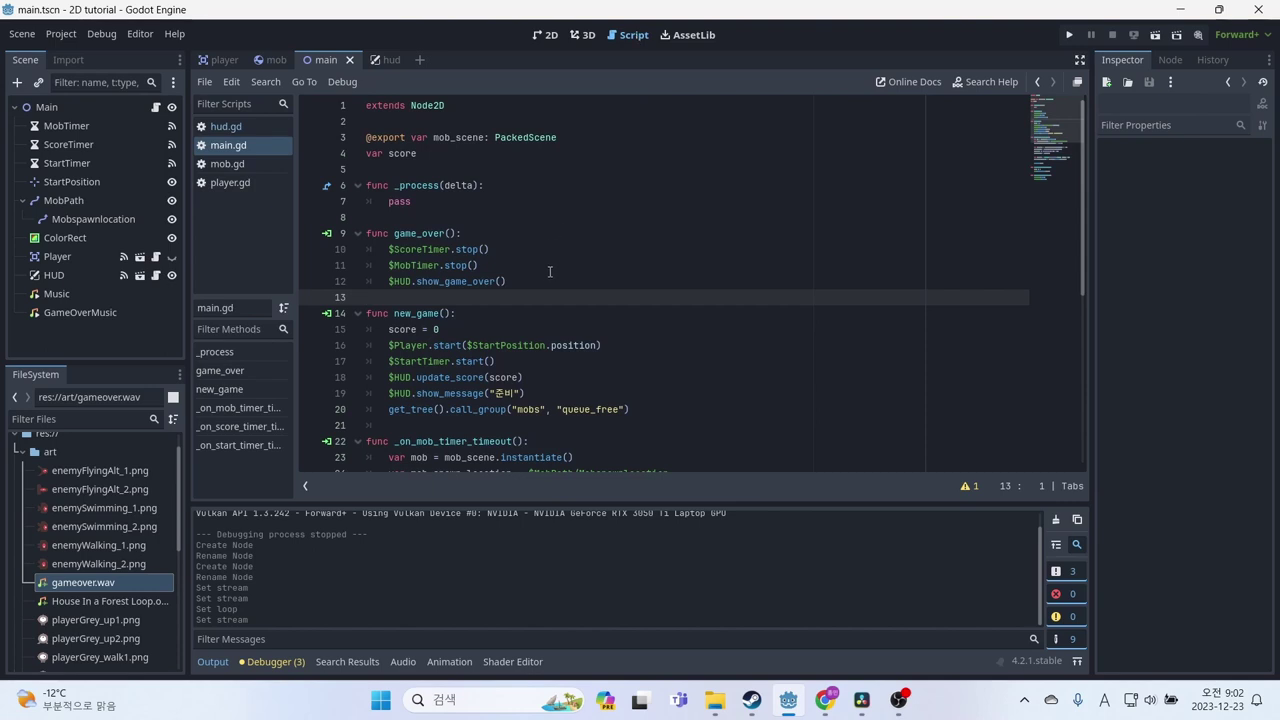
scroll(521, 324, "down", 2)
left_click(697, 300)
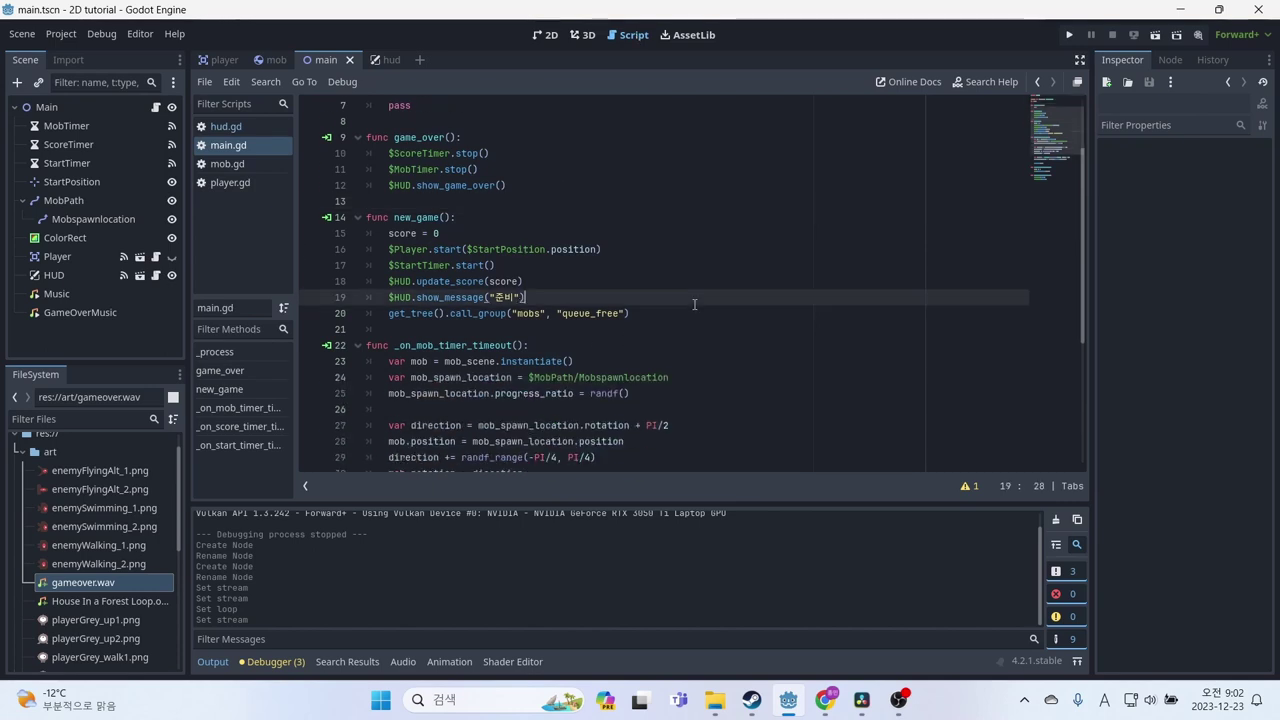
left_click(698, 315)
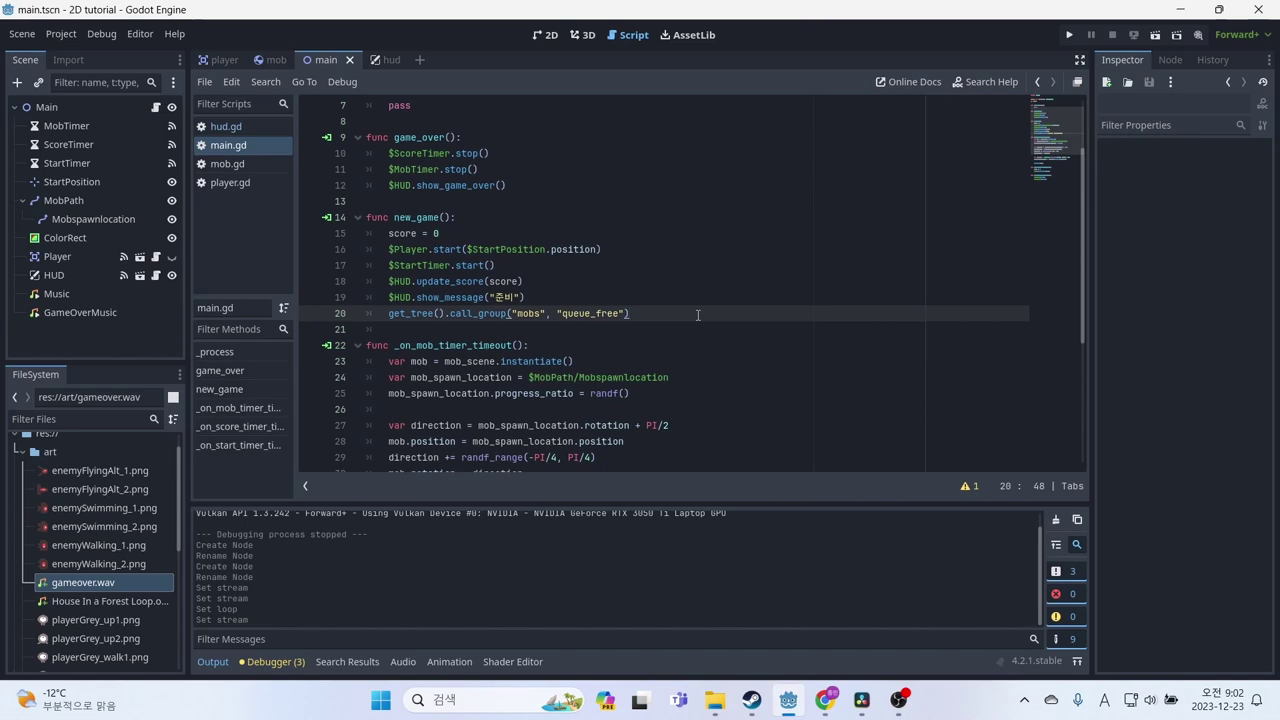
key("Return")
type("u")
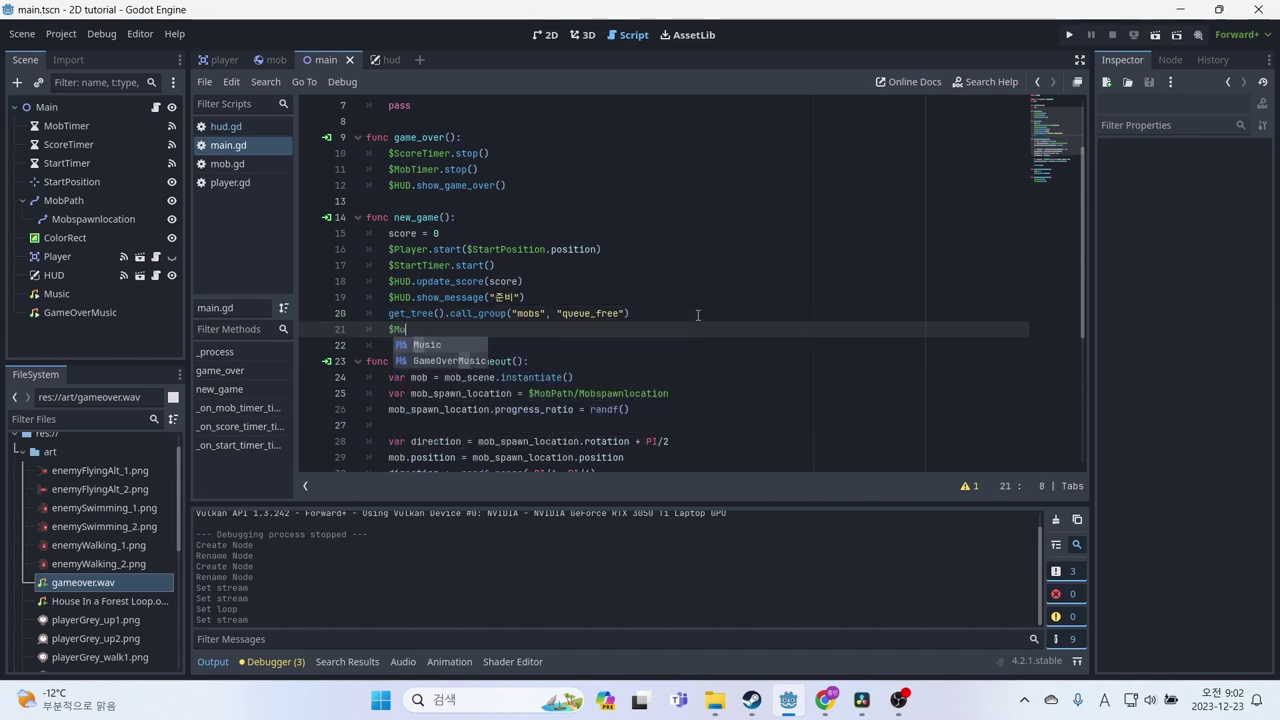
type("sic.")
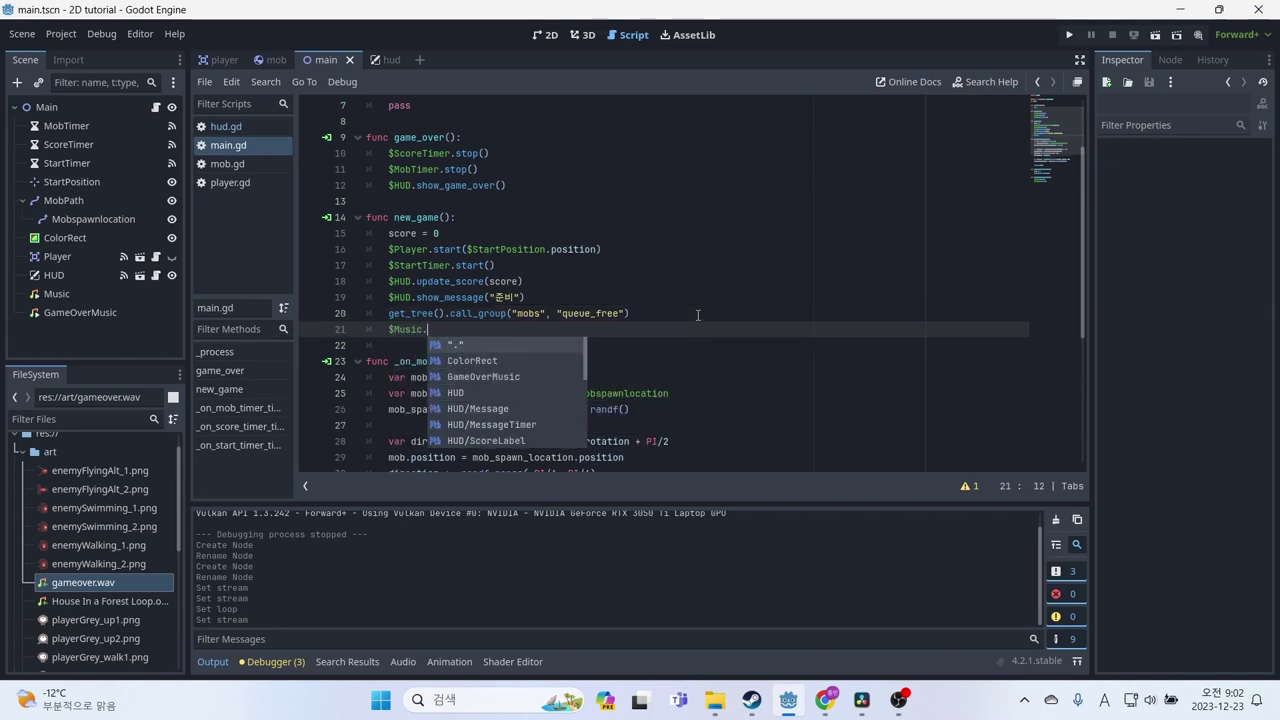
type("play()")
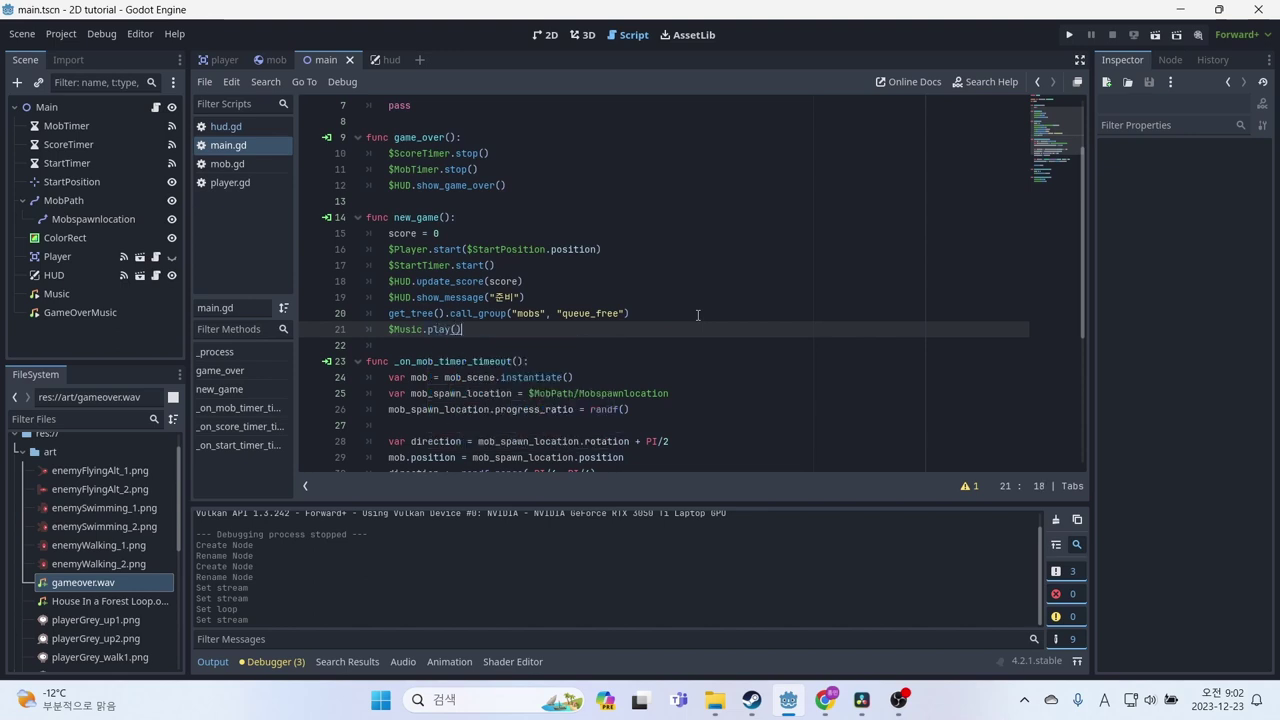
key("ctrl+s")
Add $Music.stop() and $GameOverMusic.play() to game_over and save the script
left_click(520, 181)
key("Return")
type("$")
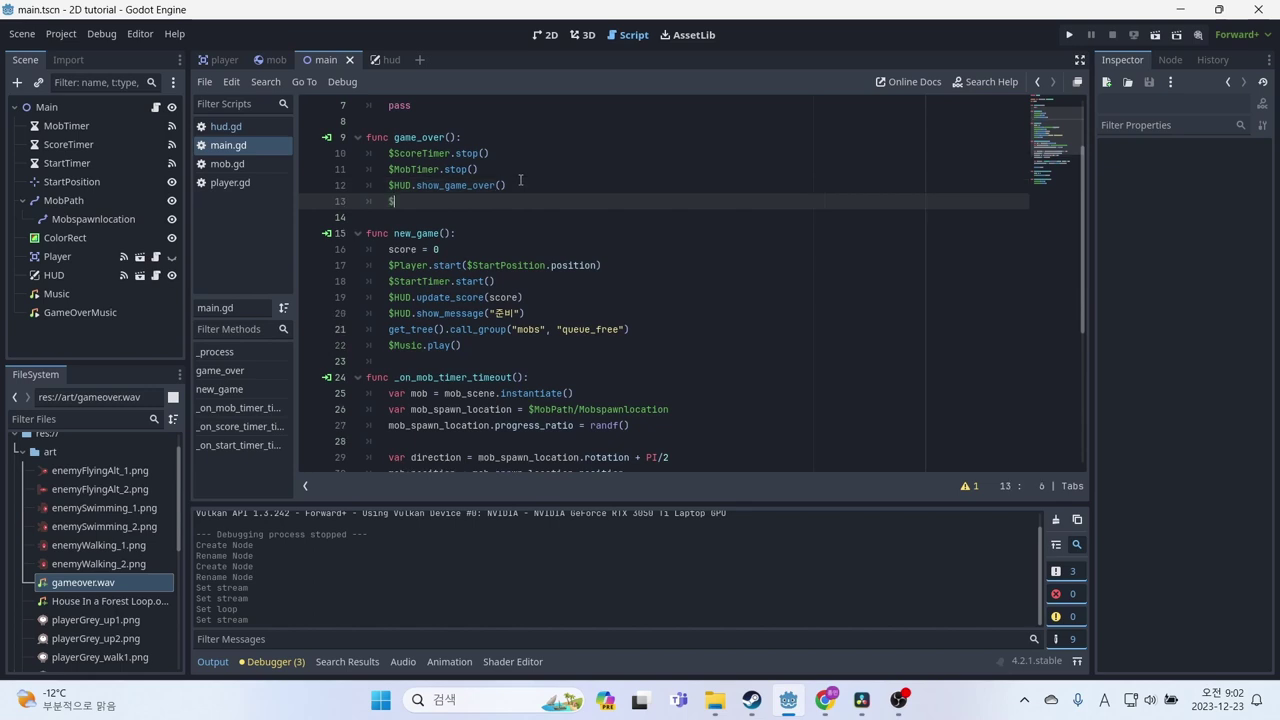
type("Mu")
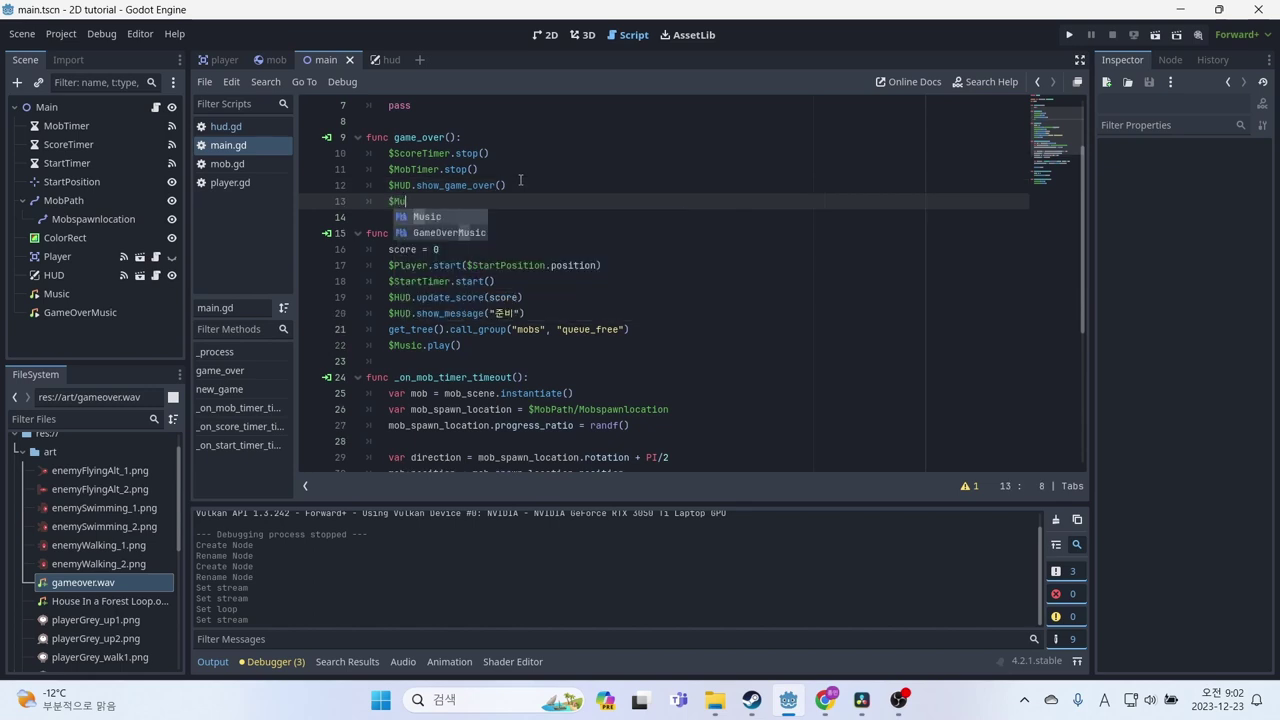
type("sic.stop")
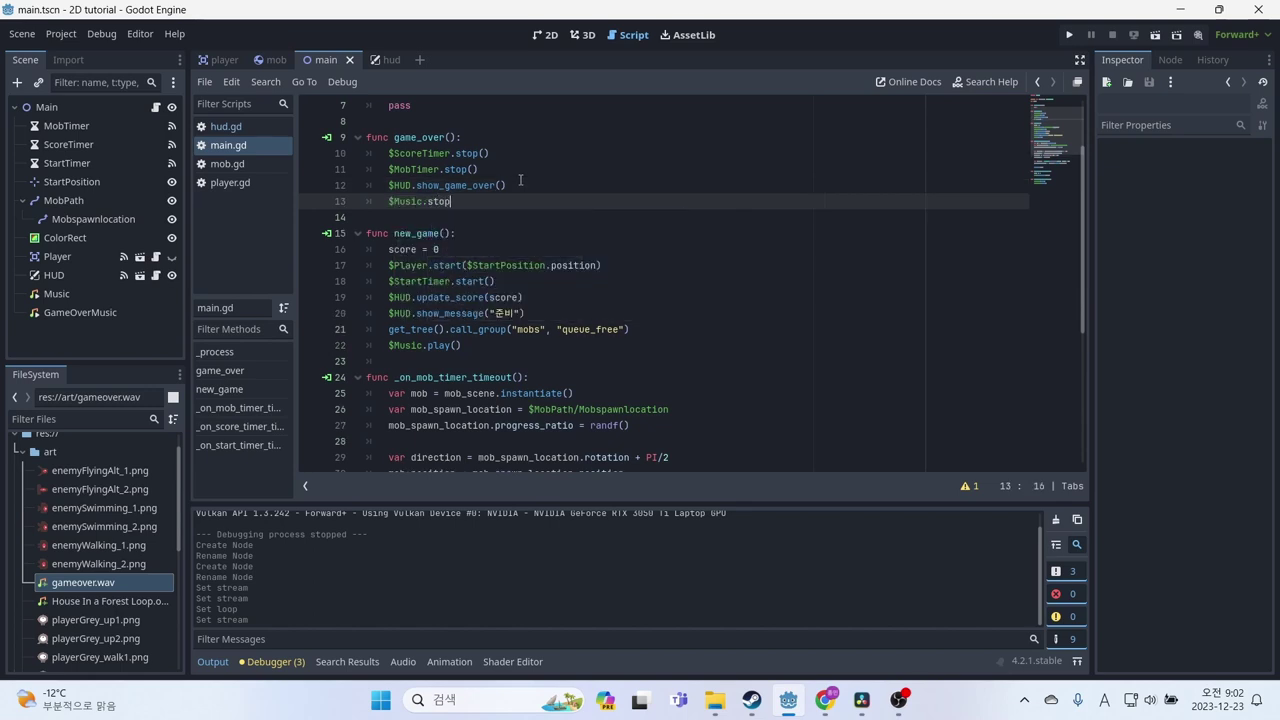
type("()")
key("Return")
type("$")
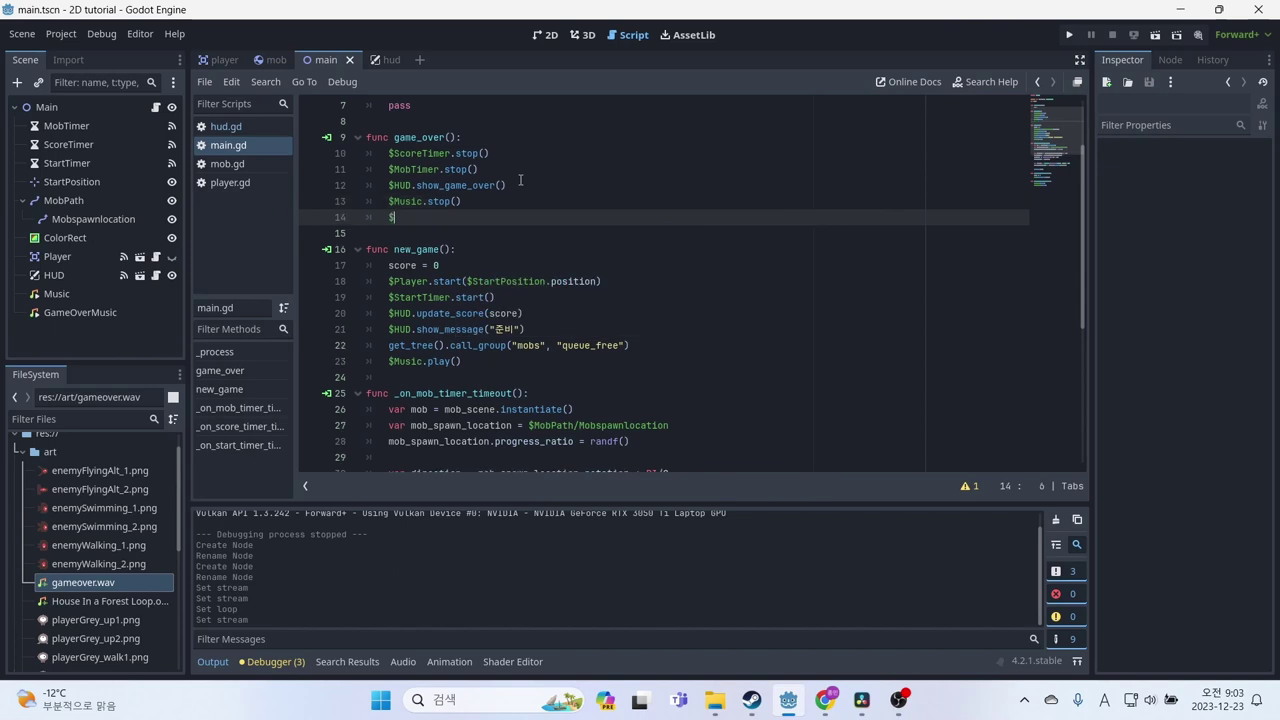
type("Mus")
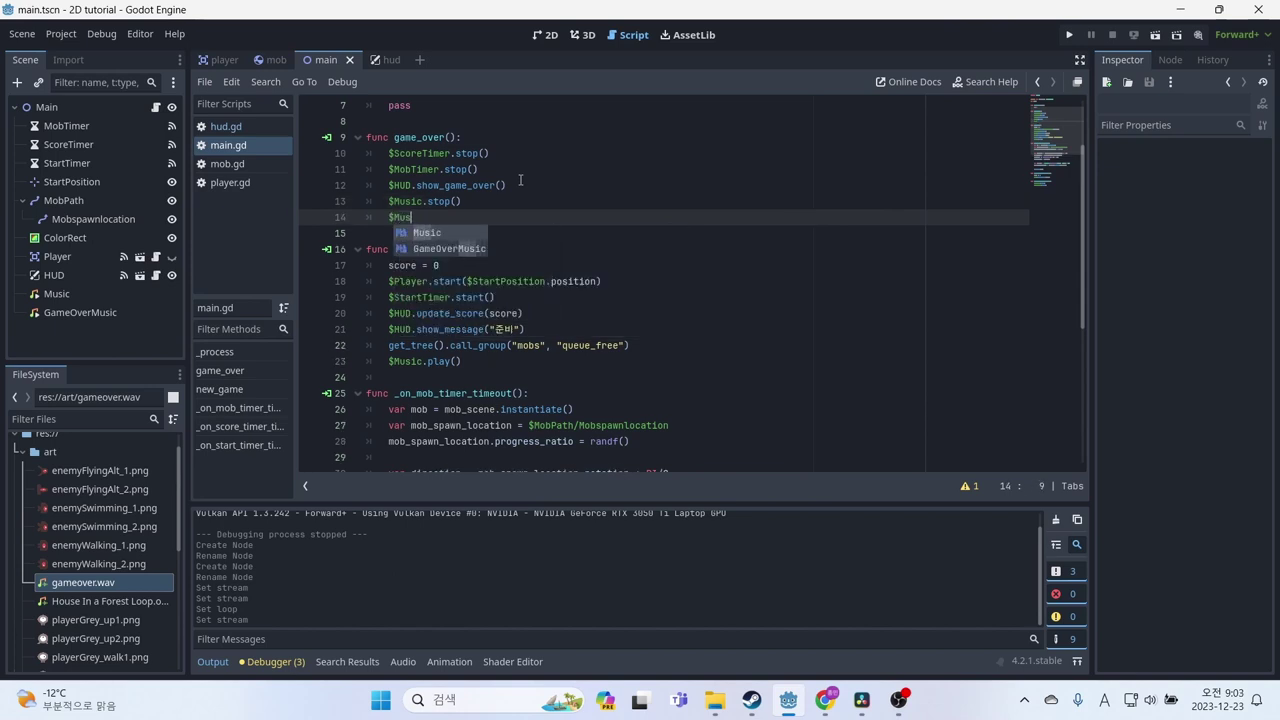
key("BackSpace")
key("BackSpace")
key("BackSpace")
type("Ga")
key("Return")
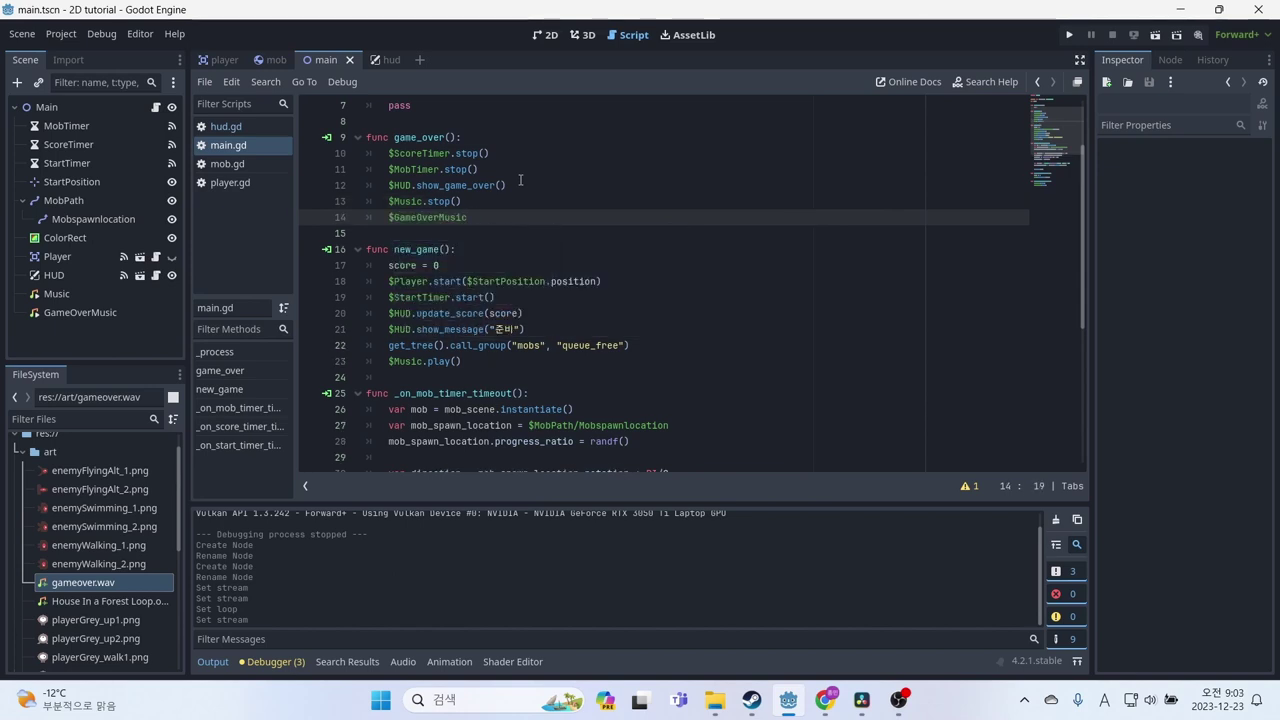
type(".play(")
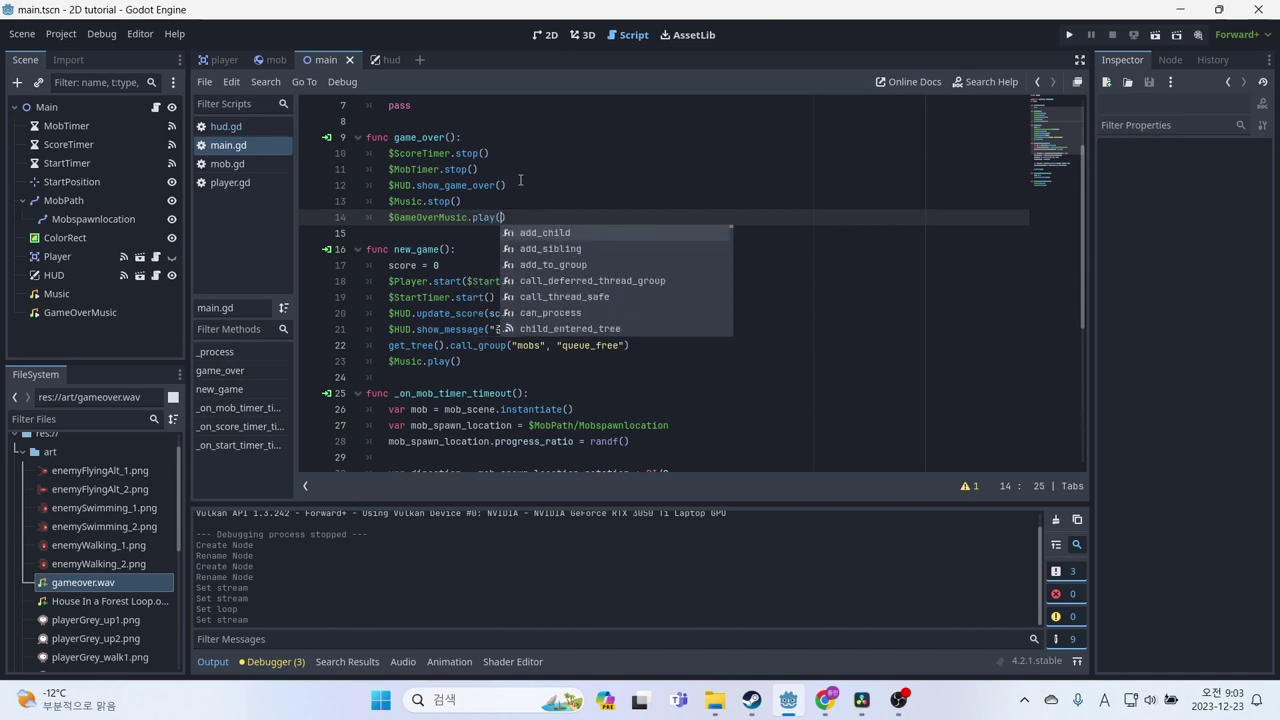
type(")")
key("ctrl+s")
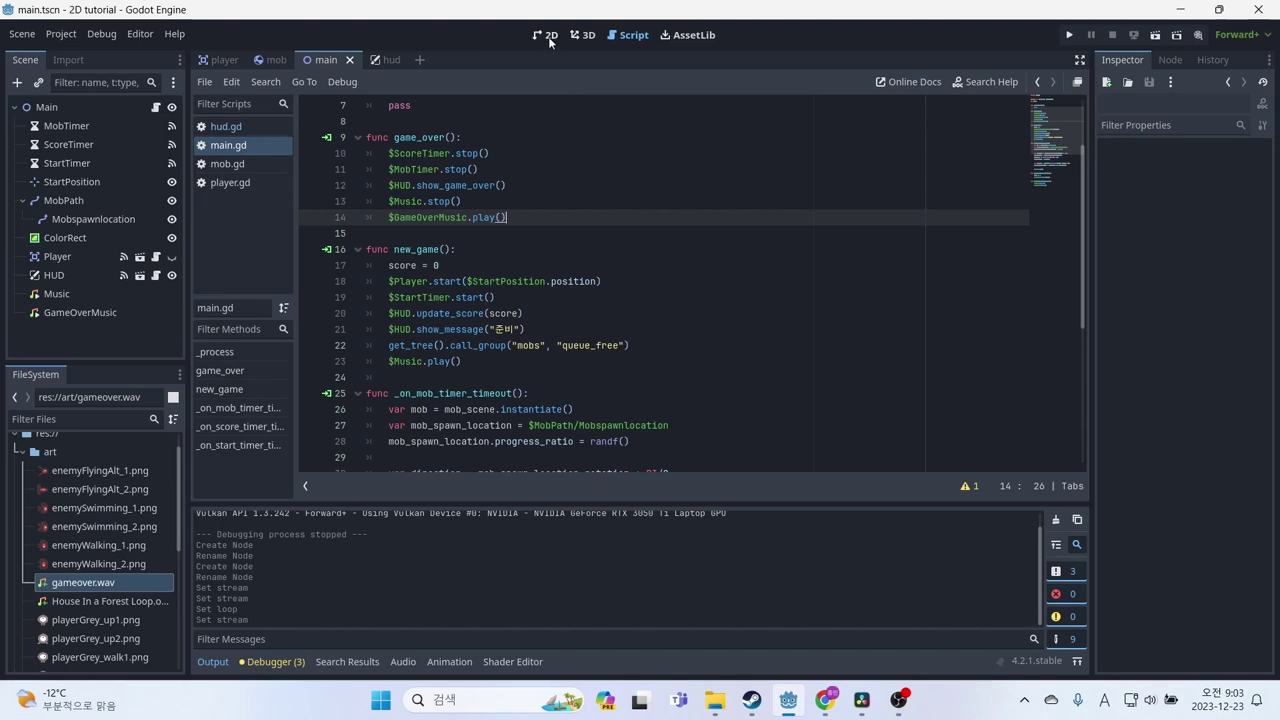
left_click(1069, 34)
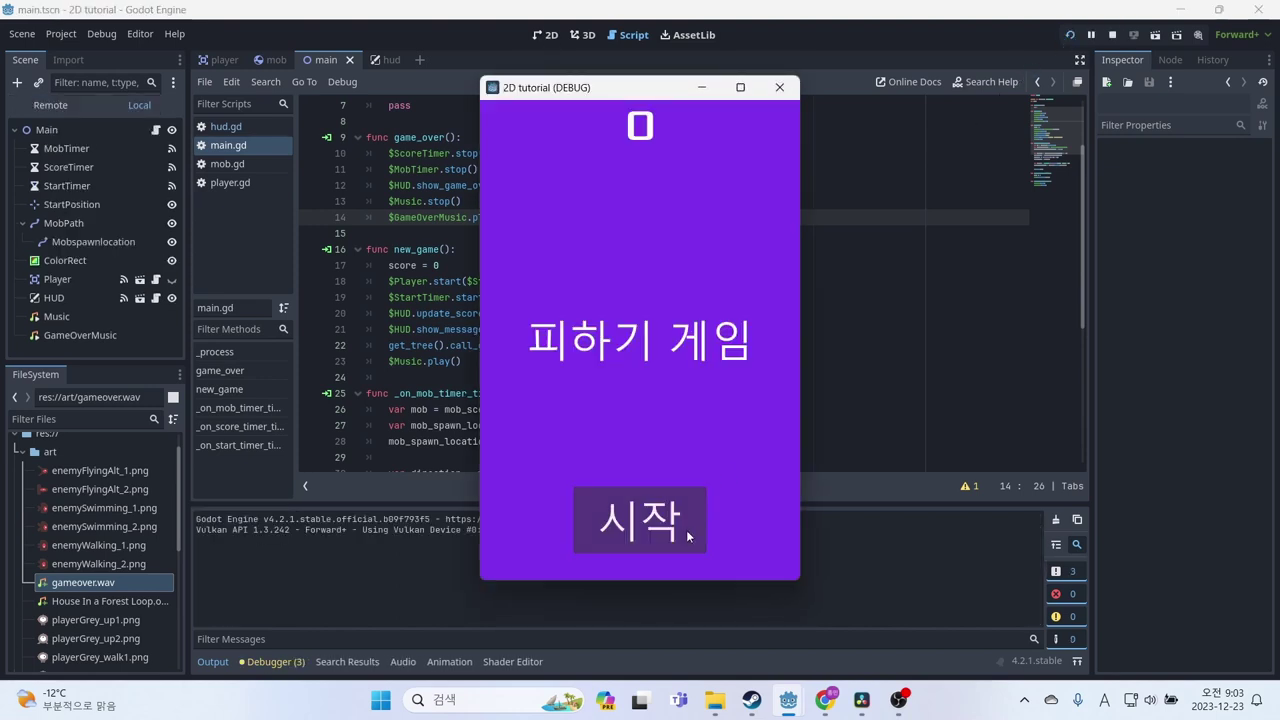
Start a round, dodge with the arrow keys until game over at score 2, then close the game
left_click(686, 530)
key("Up")
key("Down")
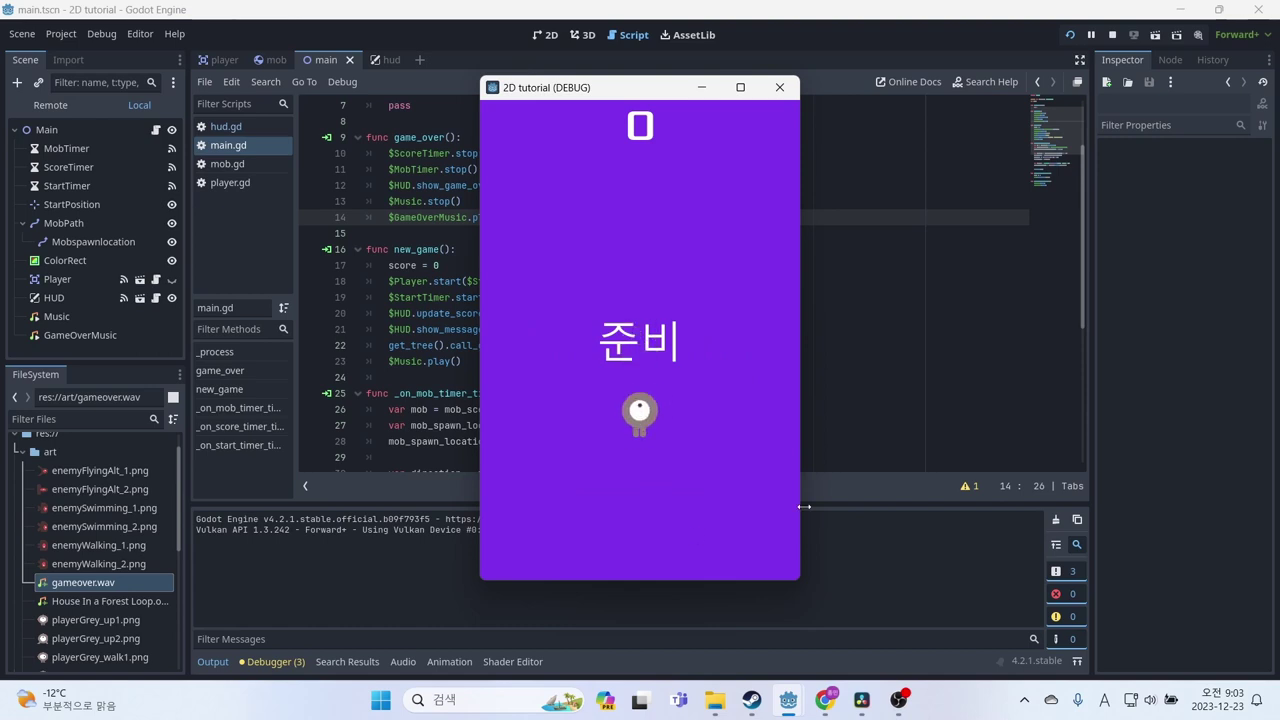
key("Up")
key("Down")
key("Up")
key("Down")
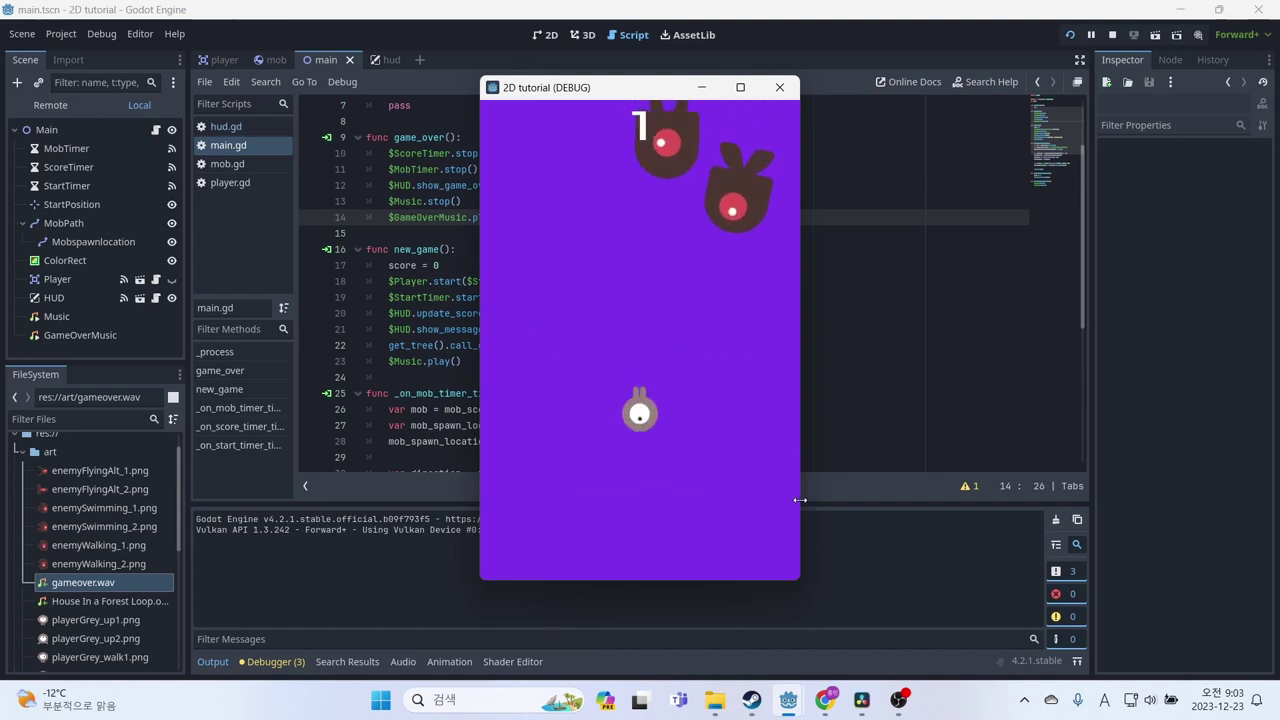
key("Left")
key("Up")
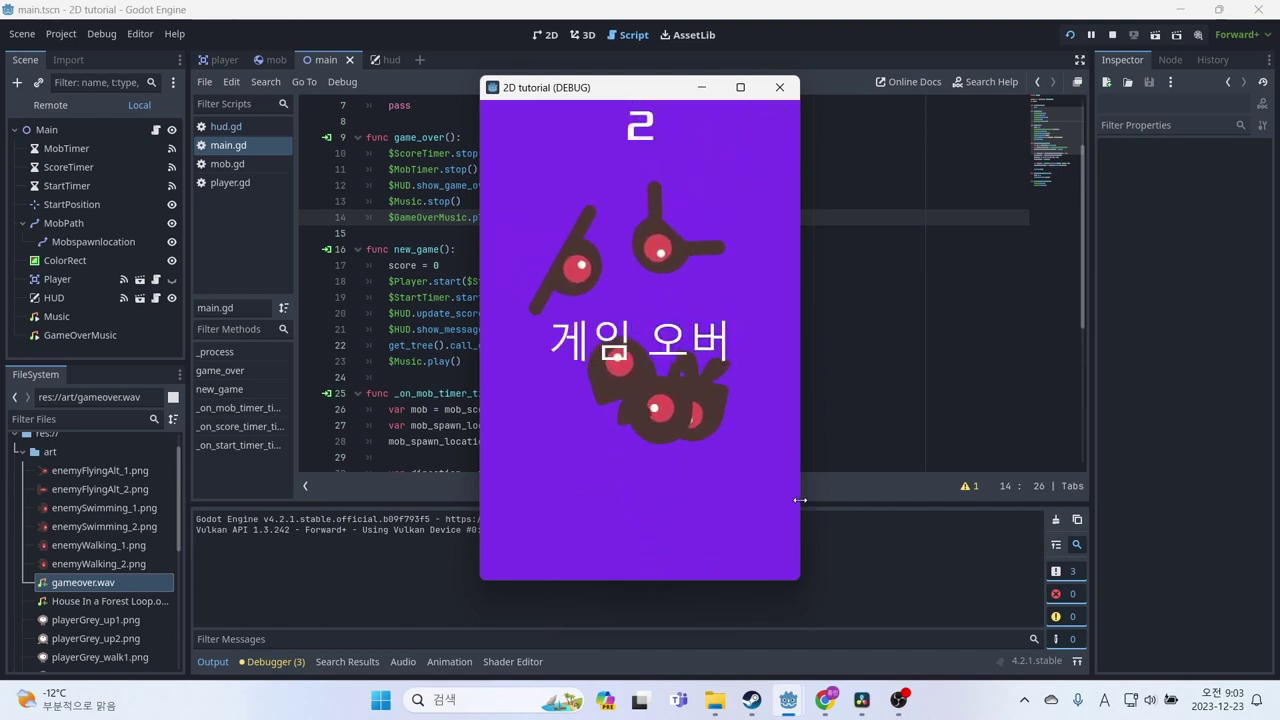
left_click(785, 88)
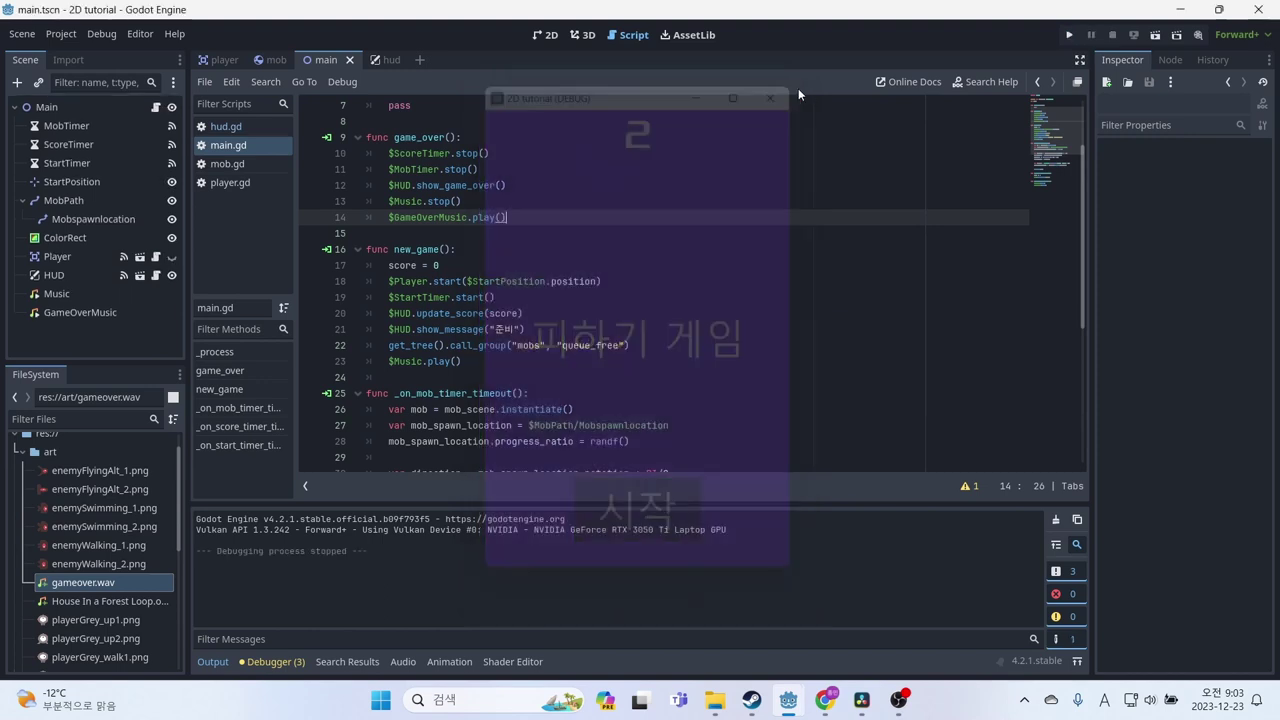
scroll(663, 201, "up", 2)
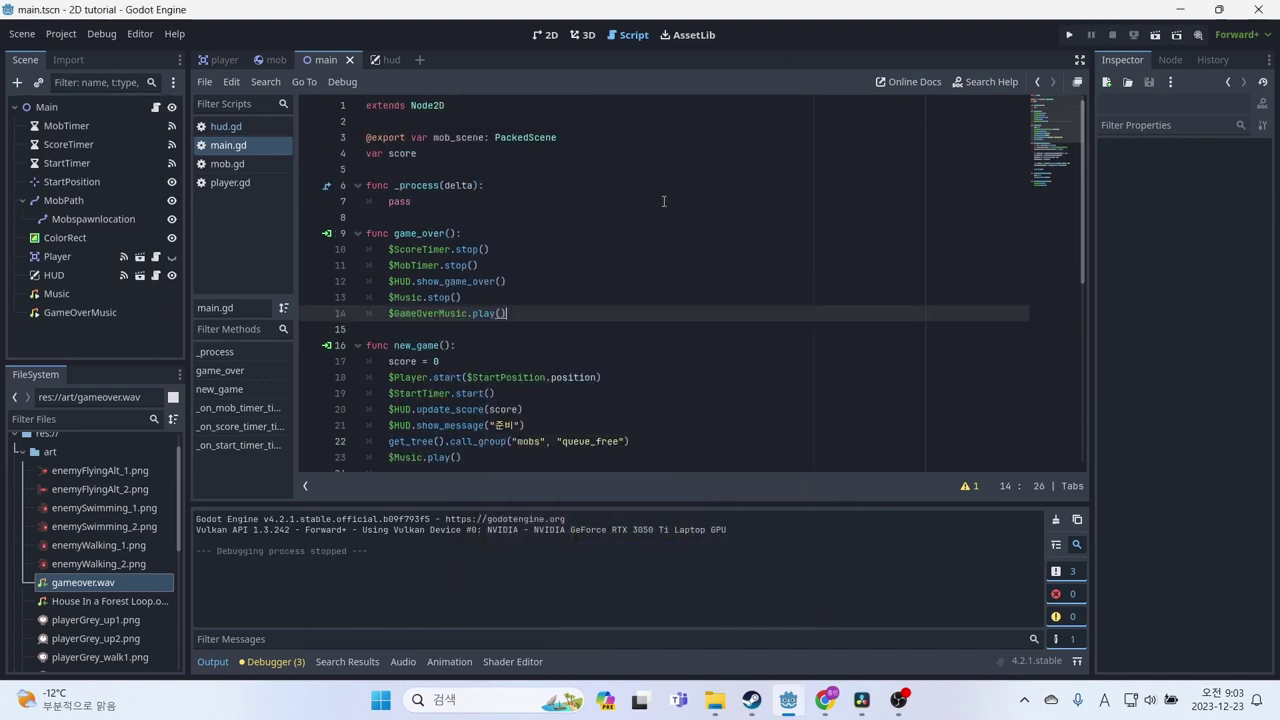
Switch the main scene to the 2D view and bring up the Project menu
left_click(542, 36)
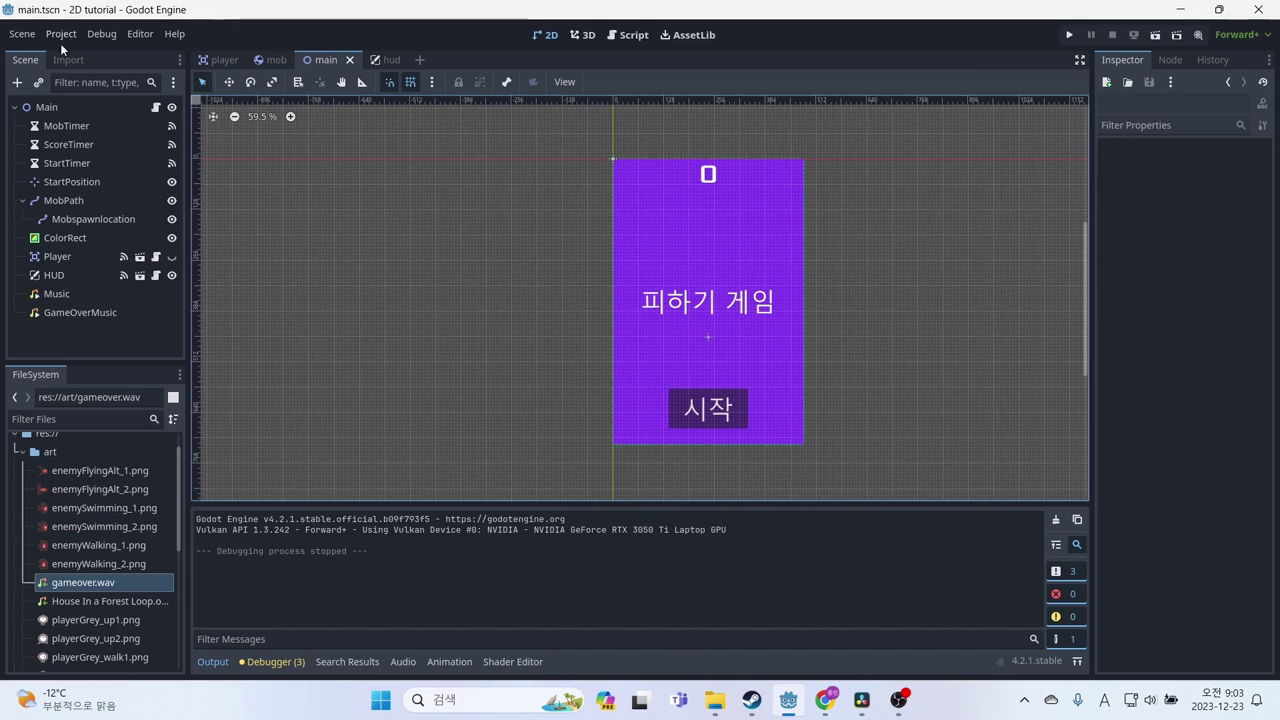
left_click(70, 38)
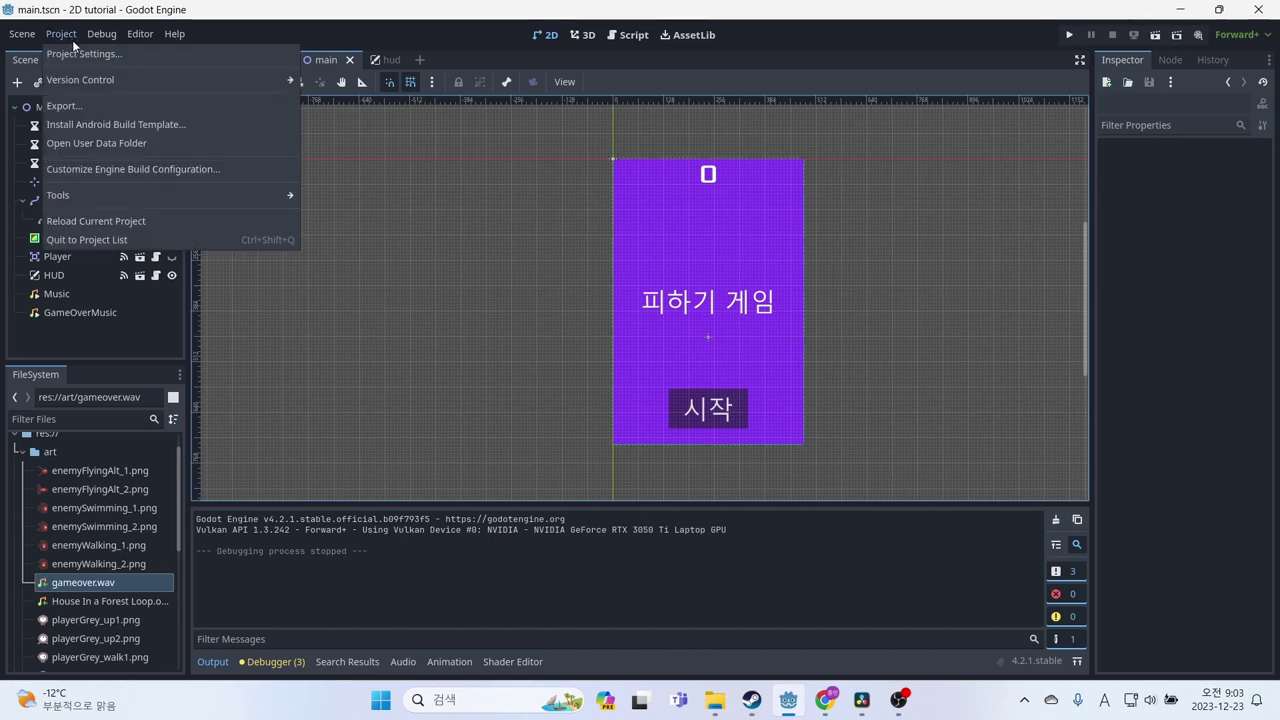
Add a Windows Desktop preset in the project's Export settings
left_click(91, 105)
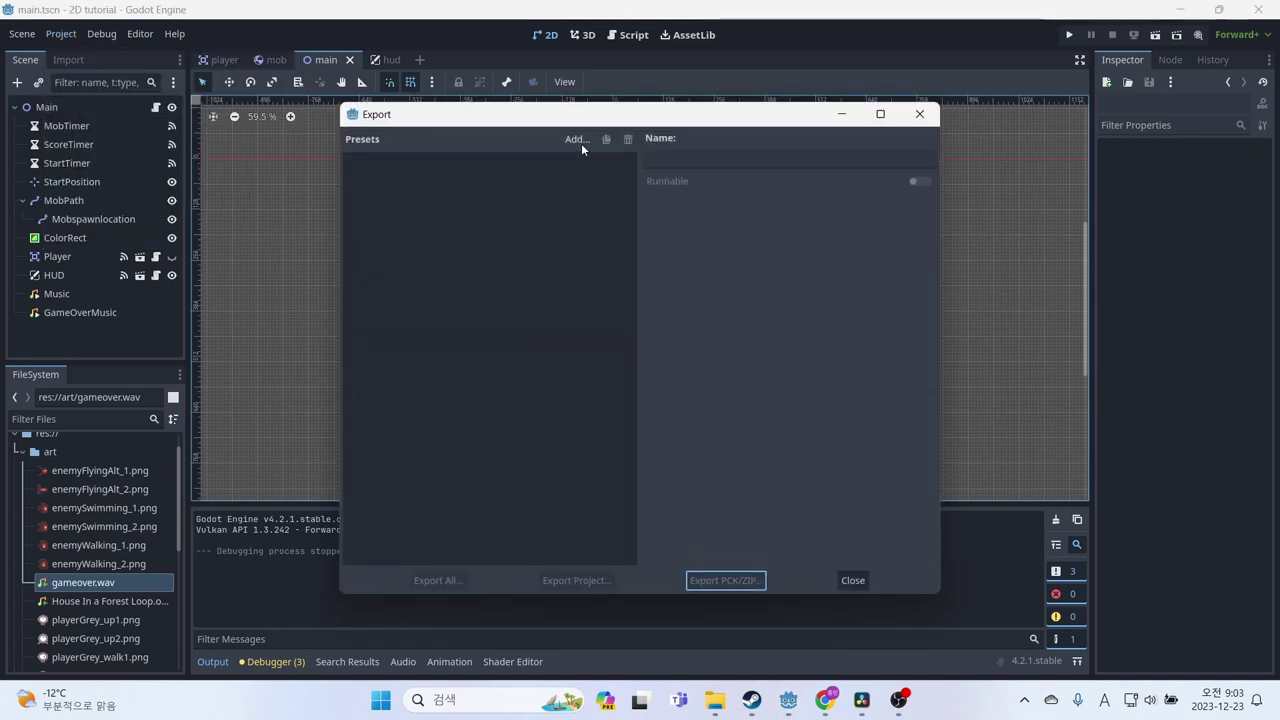
left_click(580, 142)
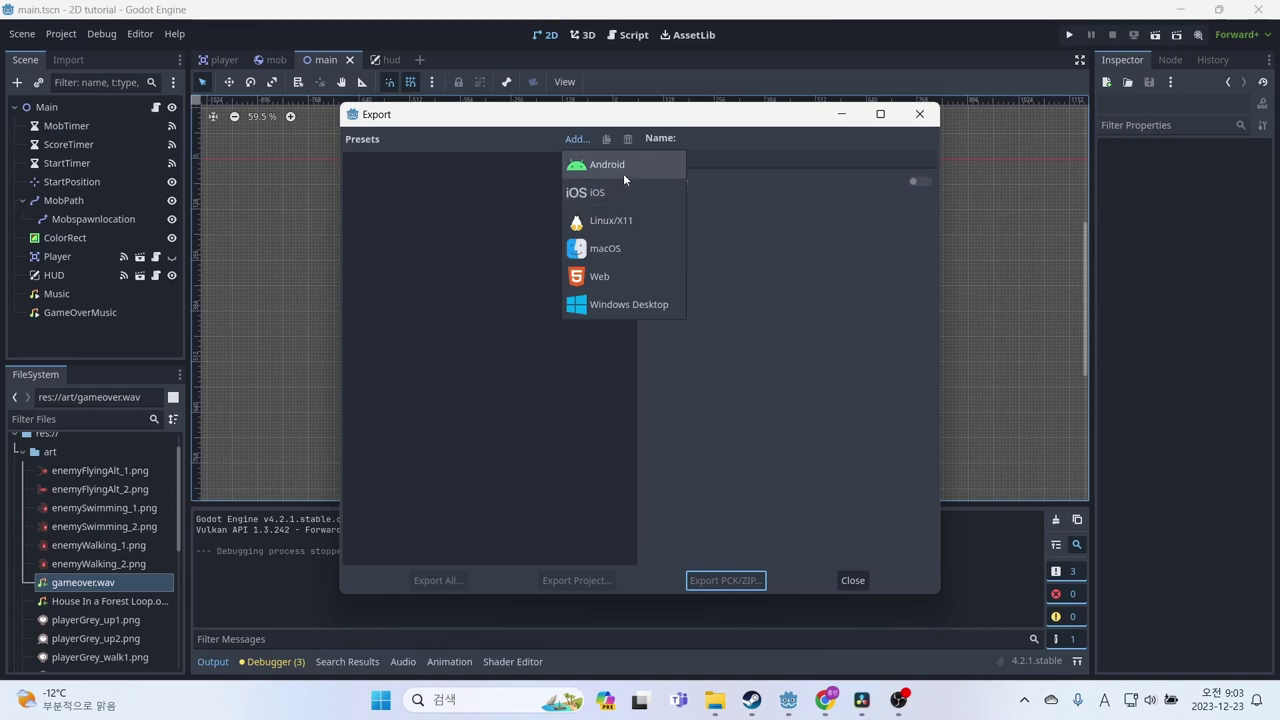
left_click(614, 307)
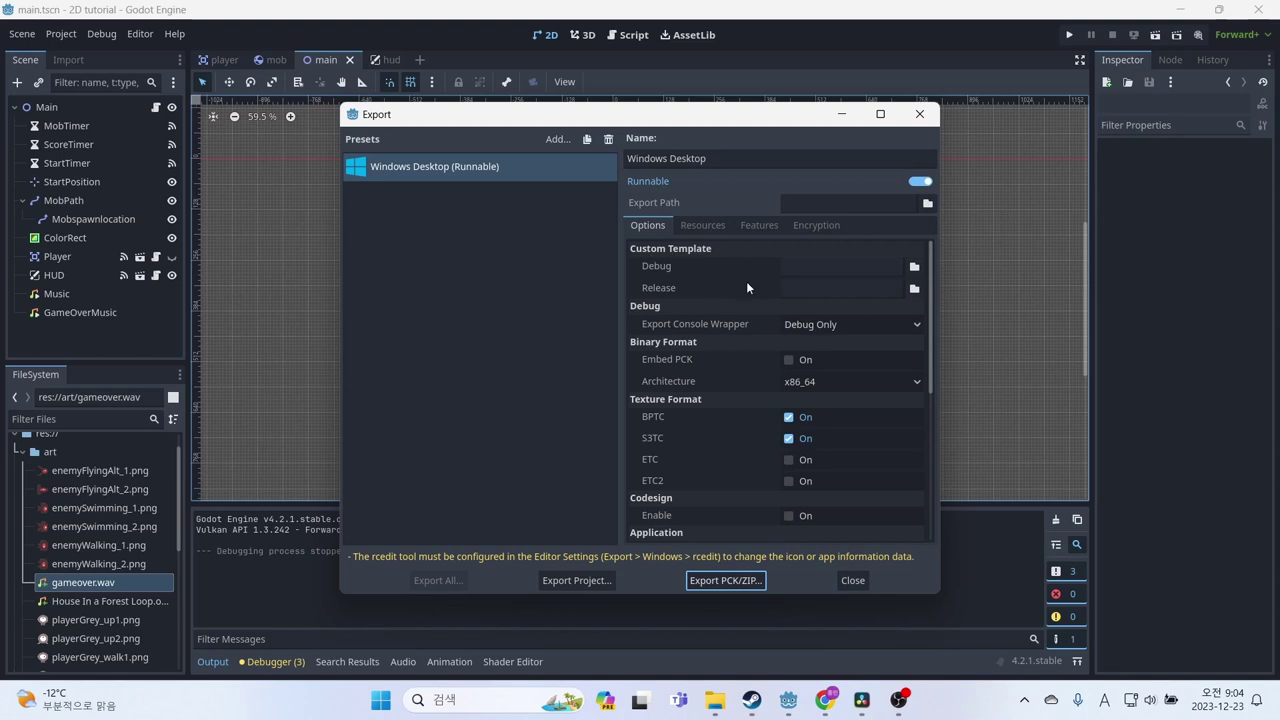
Start exporting the project with the Windows Desktop preset as an executable
scroll(746, 285, "down", 2)
scroll(746, 298, "down", 3)
scroll(754, 282, "down", 2)
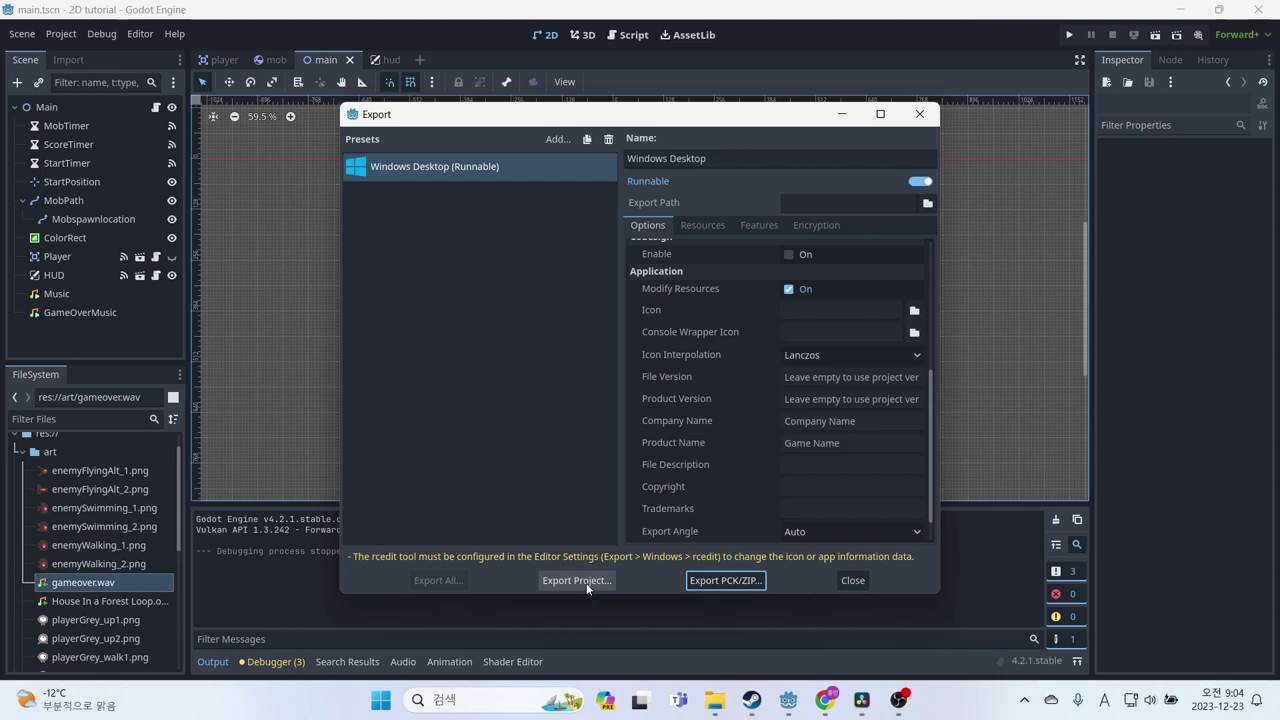
left_click(588, 582)
Save the export as 2D tutorial.exe on the Desktop and dismiss the warnings report
left_click(622, 137)
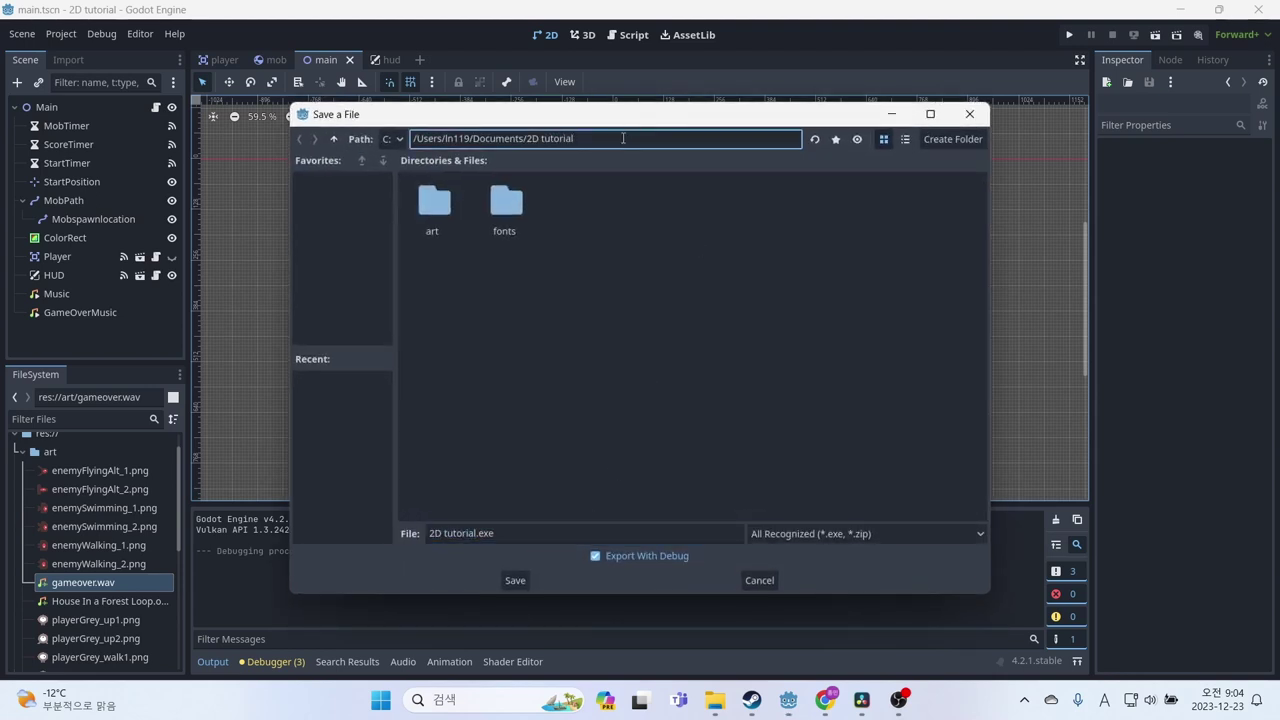
key("BackSpace")
key("BackSpace")
key("BackSpace")
key("Return")
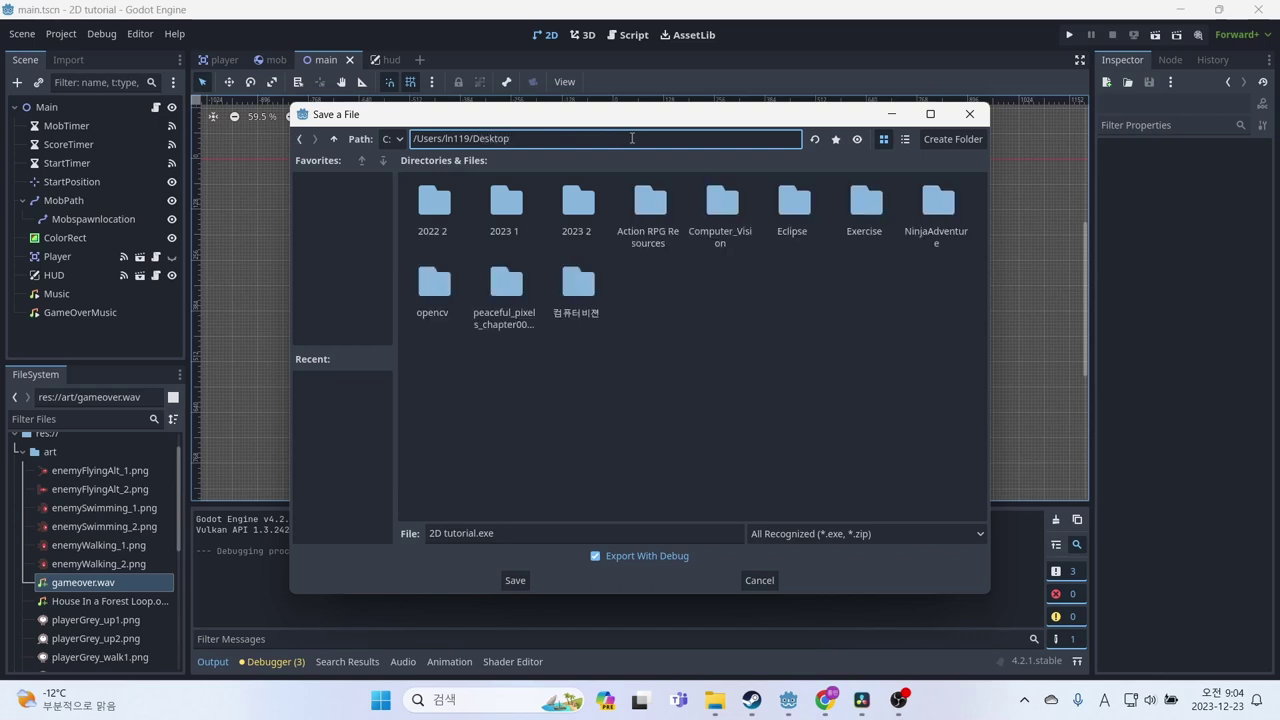
left_click(515, 580)
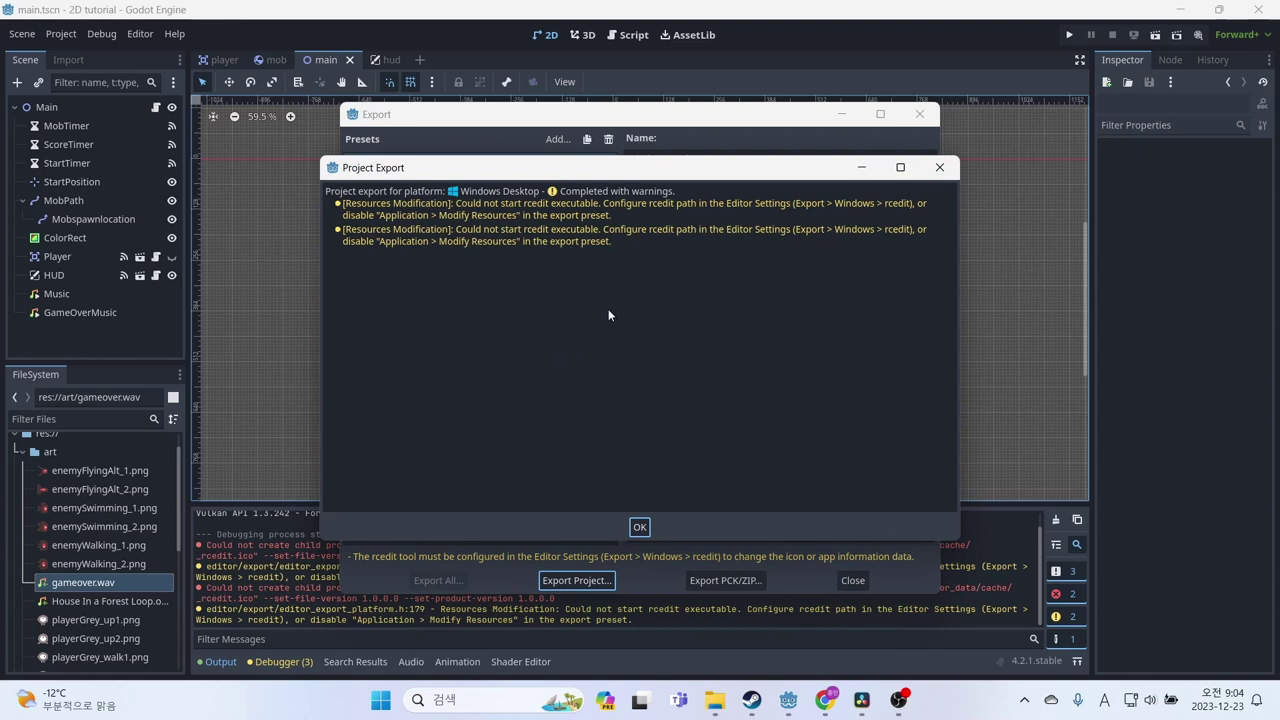
left_click(641, 526)
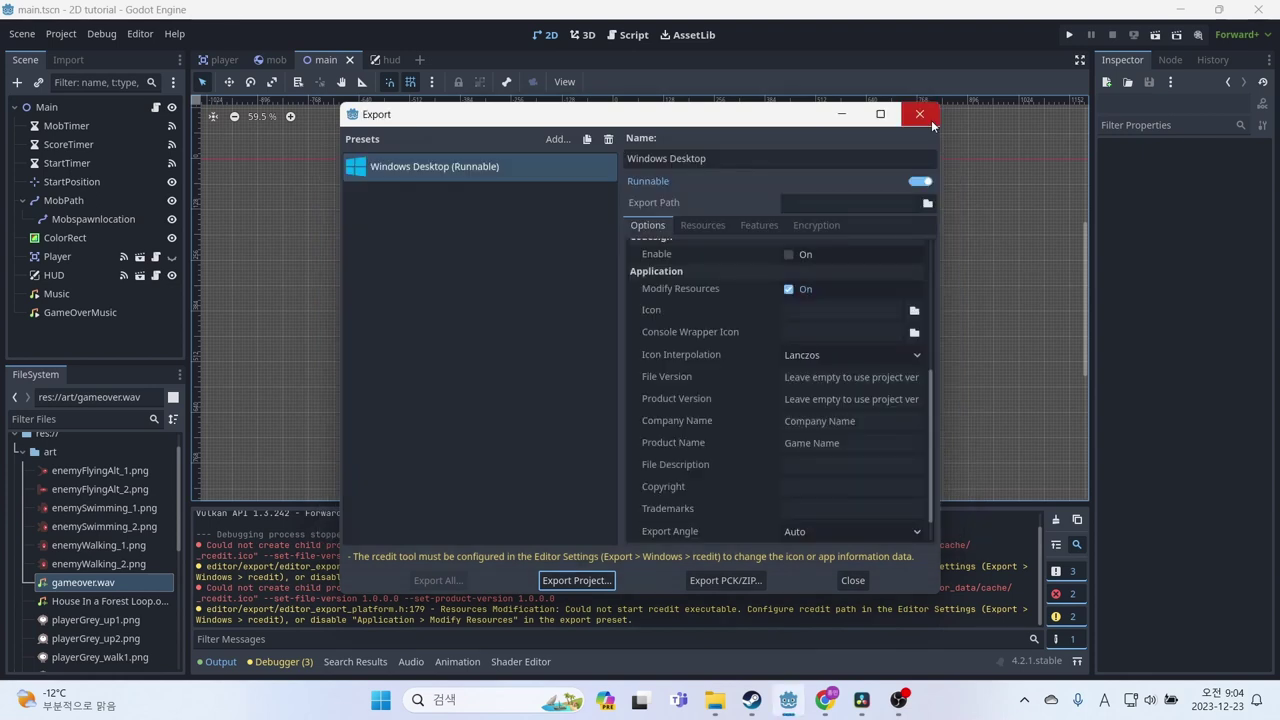
Show the desktop, move the three 2D tutorial files mid-desktop, and launch 2D tutorial.exe
key("super+d")
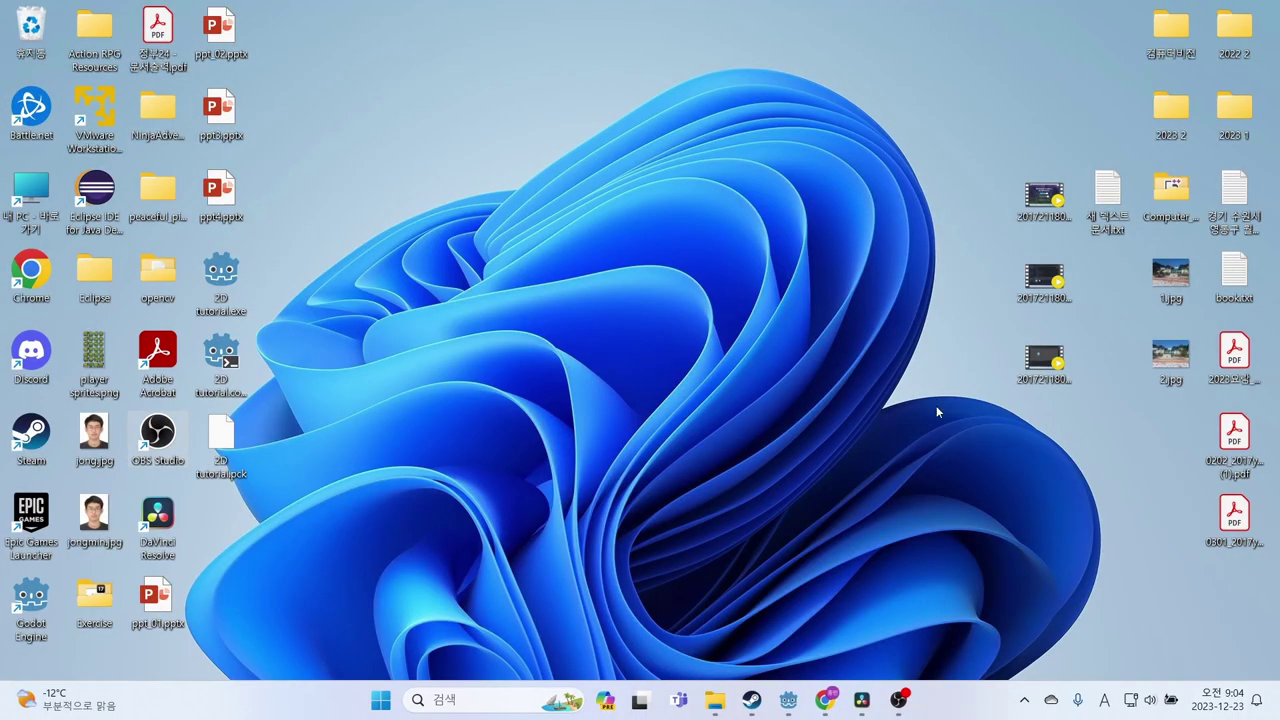
mouse_move(415, 470)
left_mouse_down()
mouse_move(221, 292)
mouse_move(601, 291)
left_mouse_up()
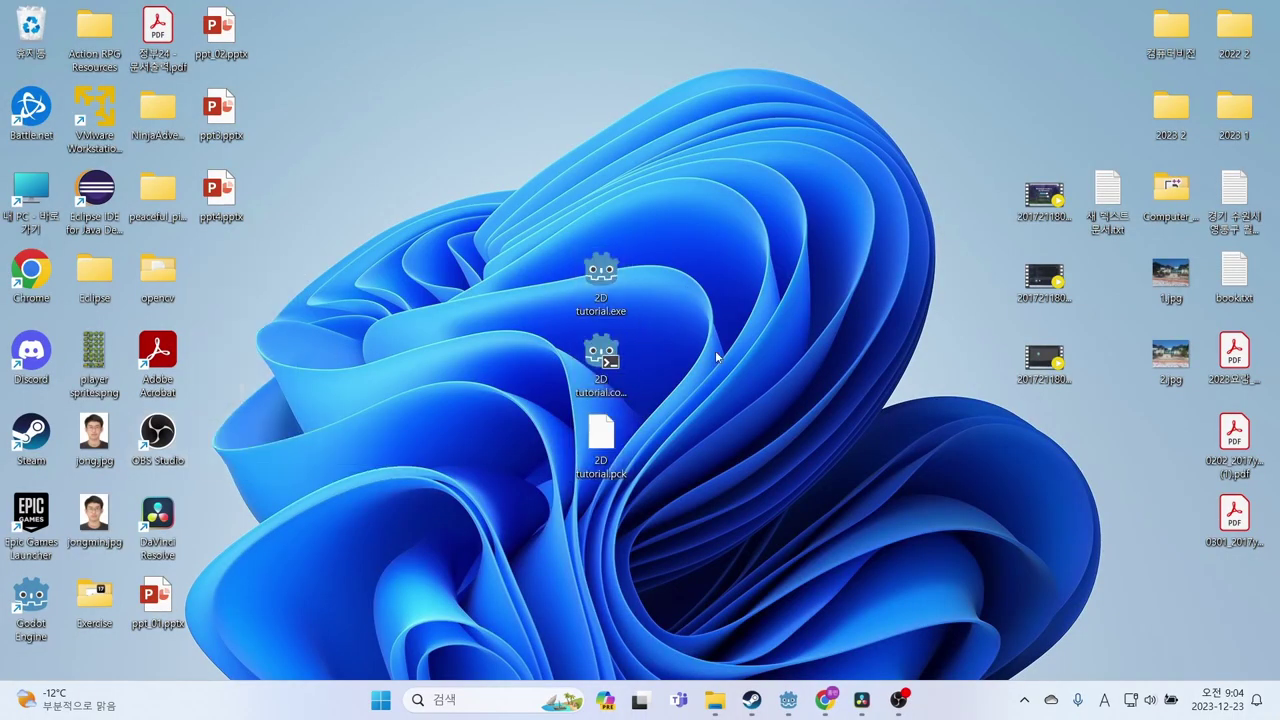
left_click(602, 280)
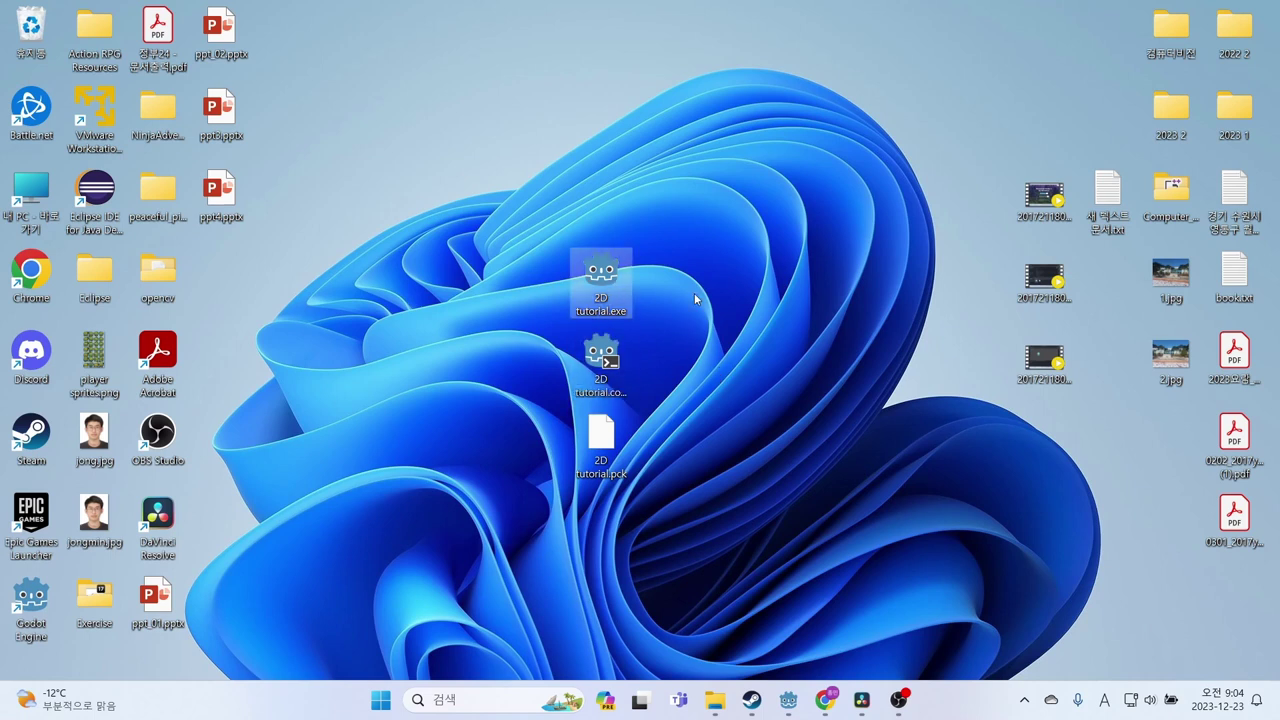
double_click(582, 278)
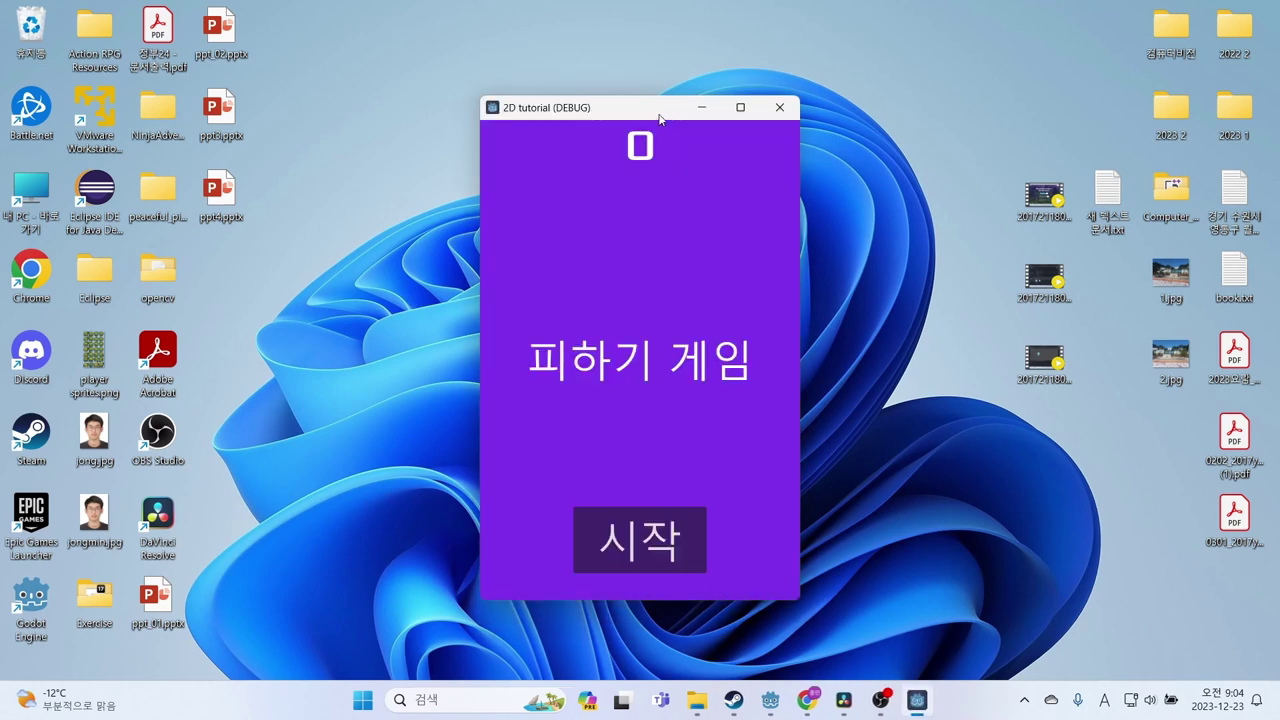
Start a round with 시작 and dodge enemies with the arrow keys until game over at score 3
left_click(640, 540)
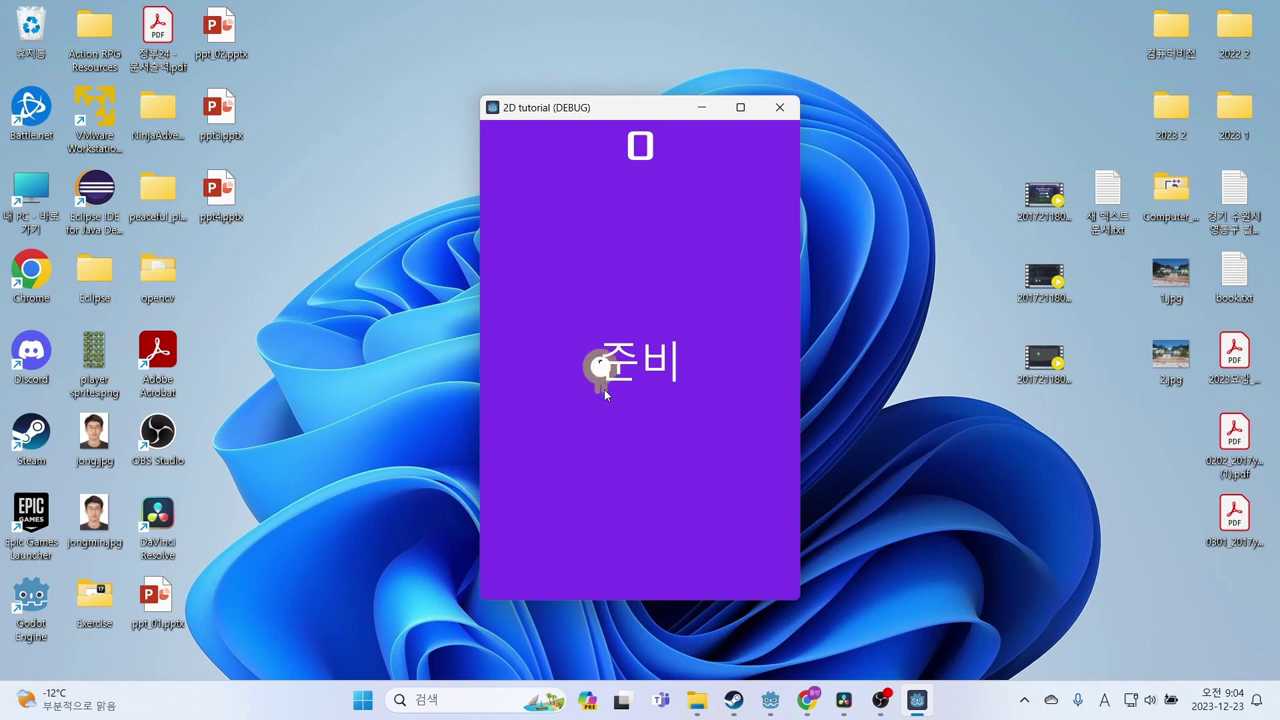
key("Up")
key("Right")
key("Down")
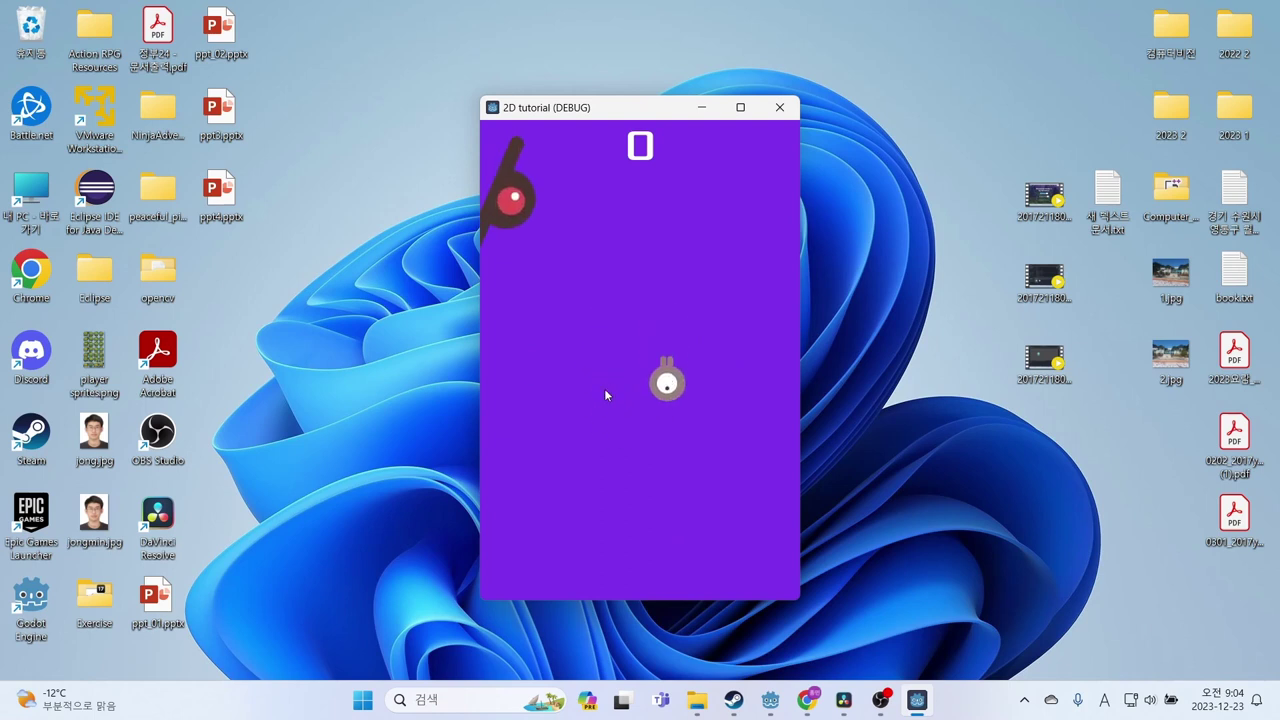
key("Left")
key("Up")
key("Left")
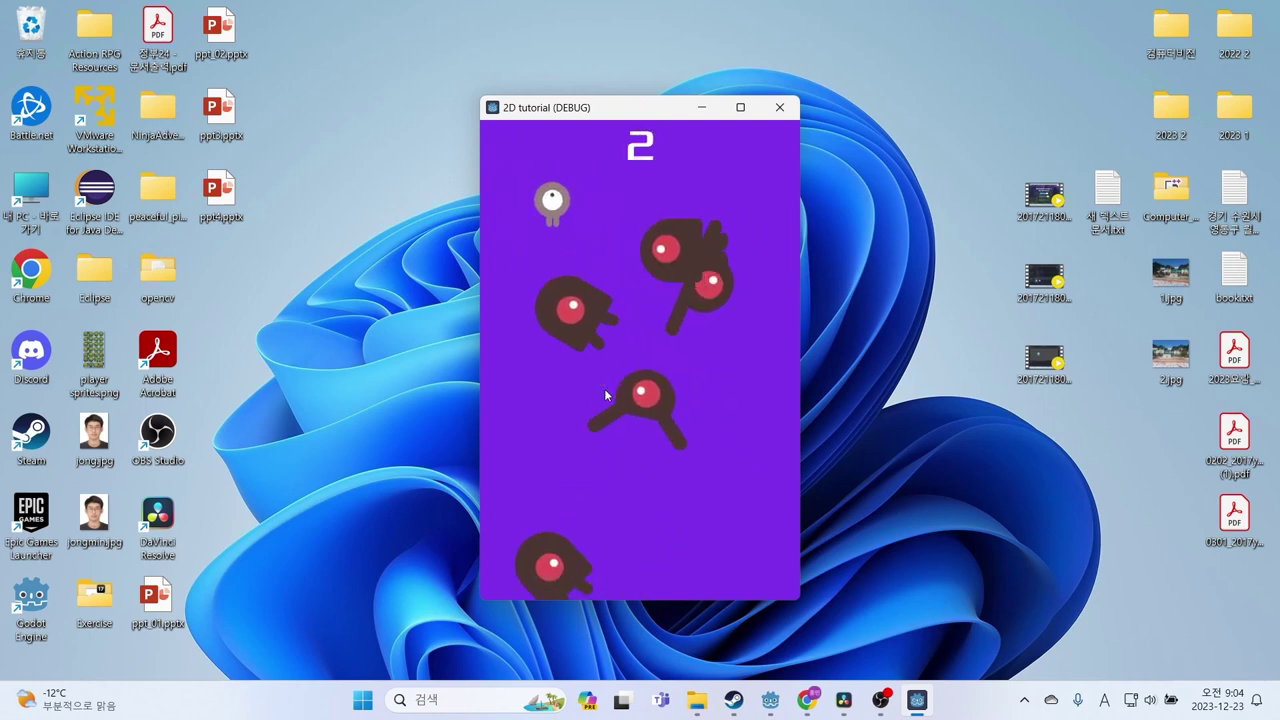
key("Right")
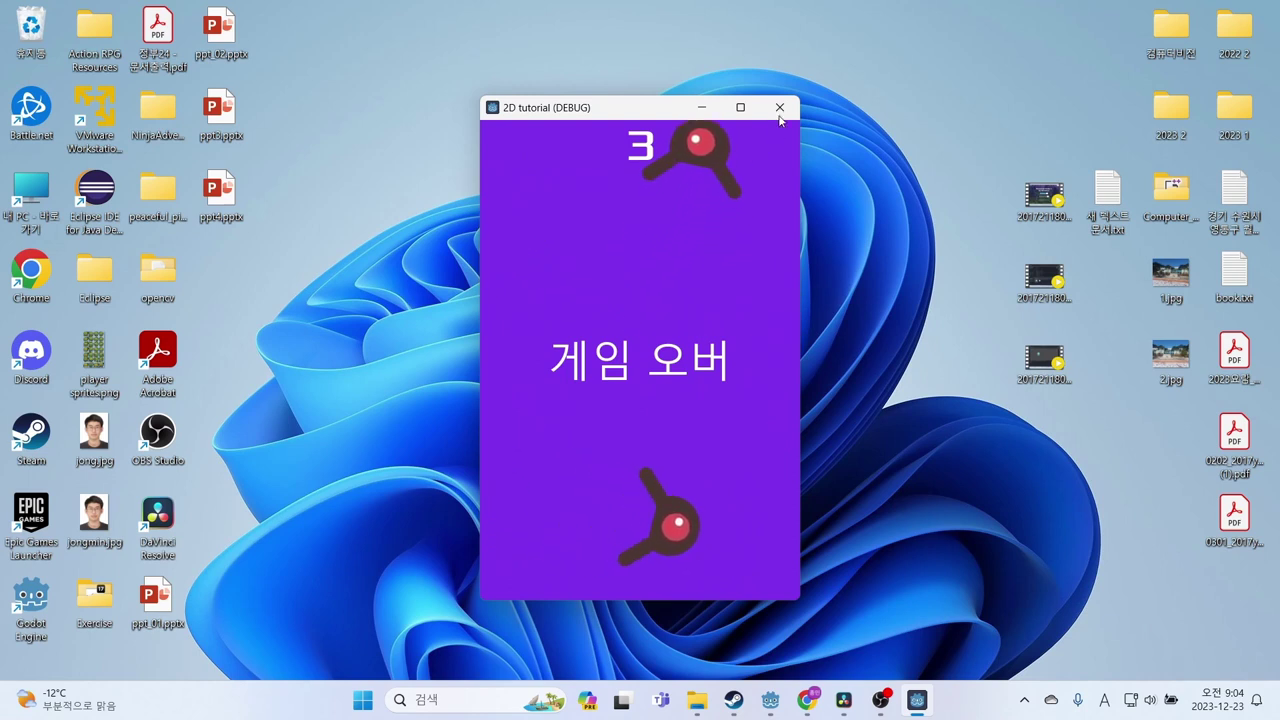
Close the exported game window and bring the Godot Docs page in Chrome to the front
left_click(781, 106)
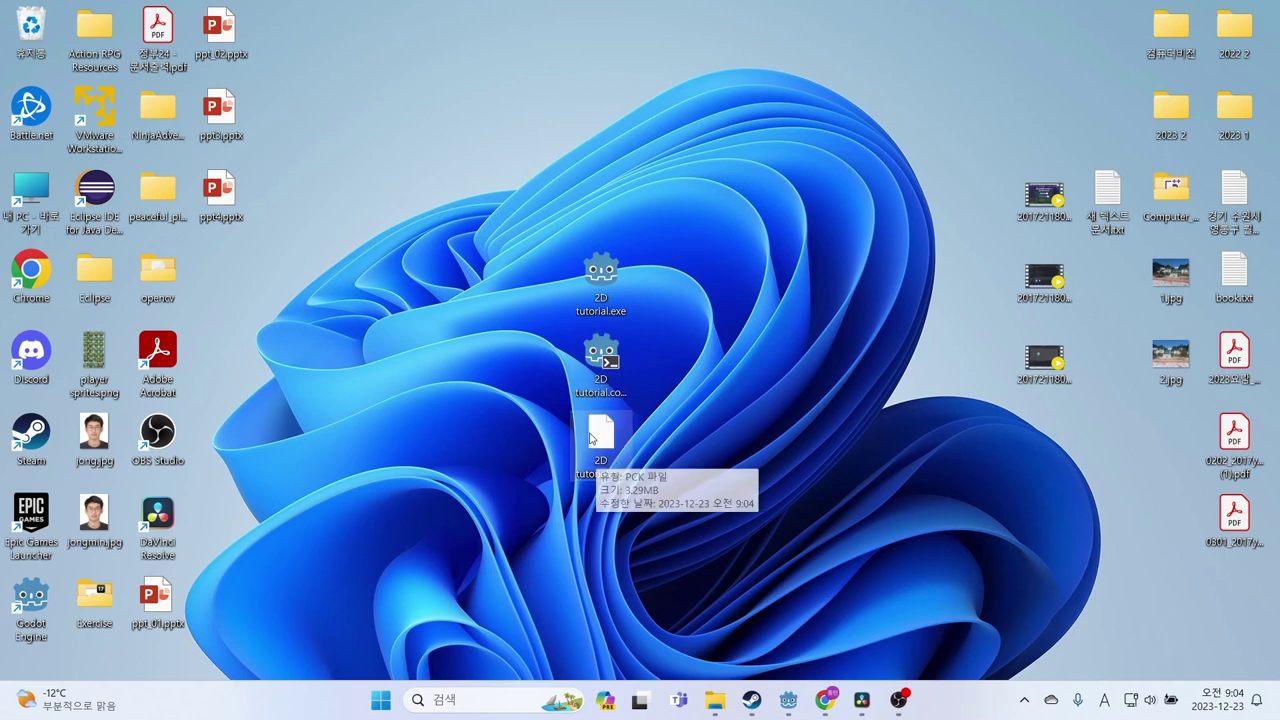
left_click_drag(600, 440, 608, 447)
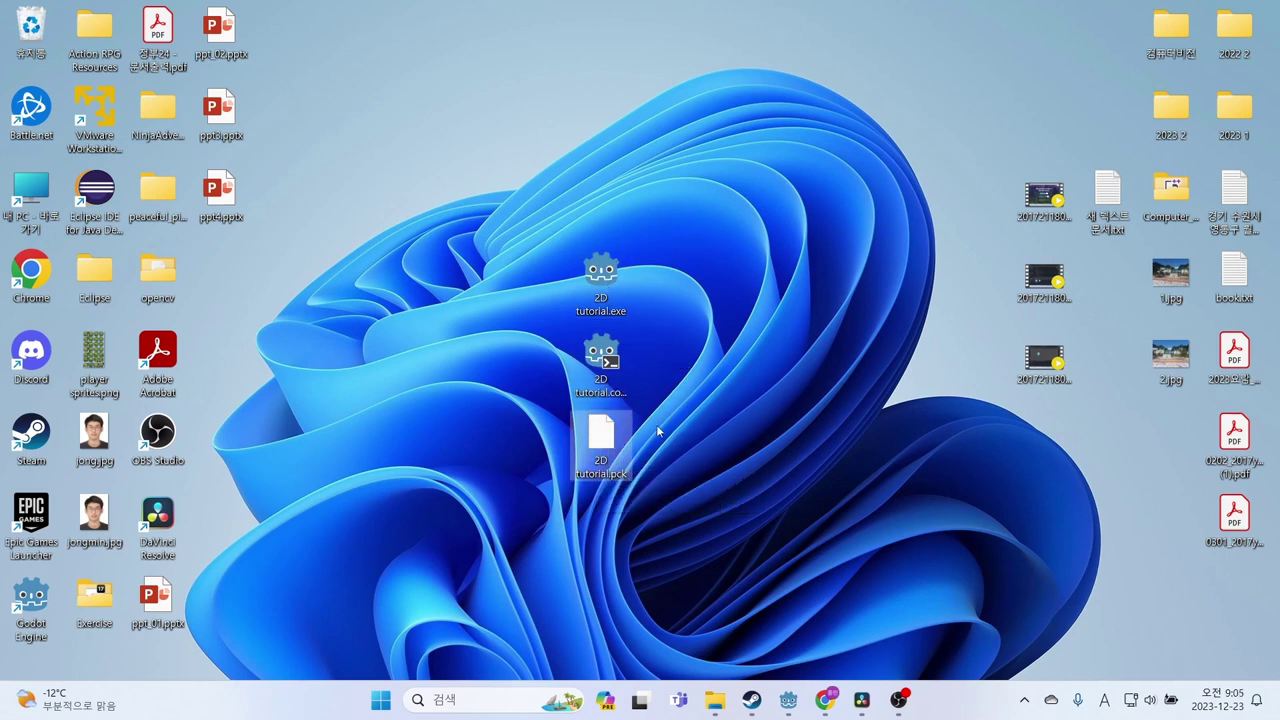
left_click(699, 396)
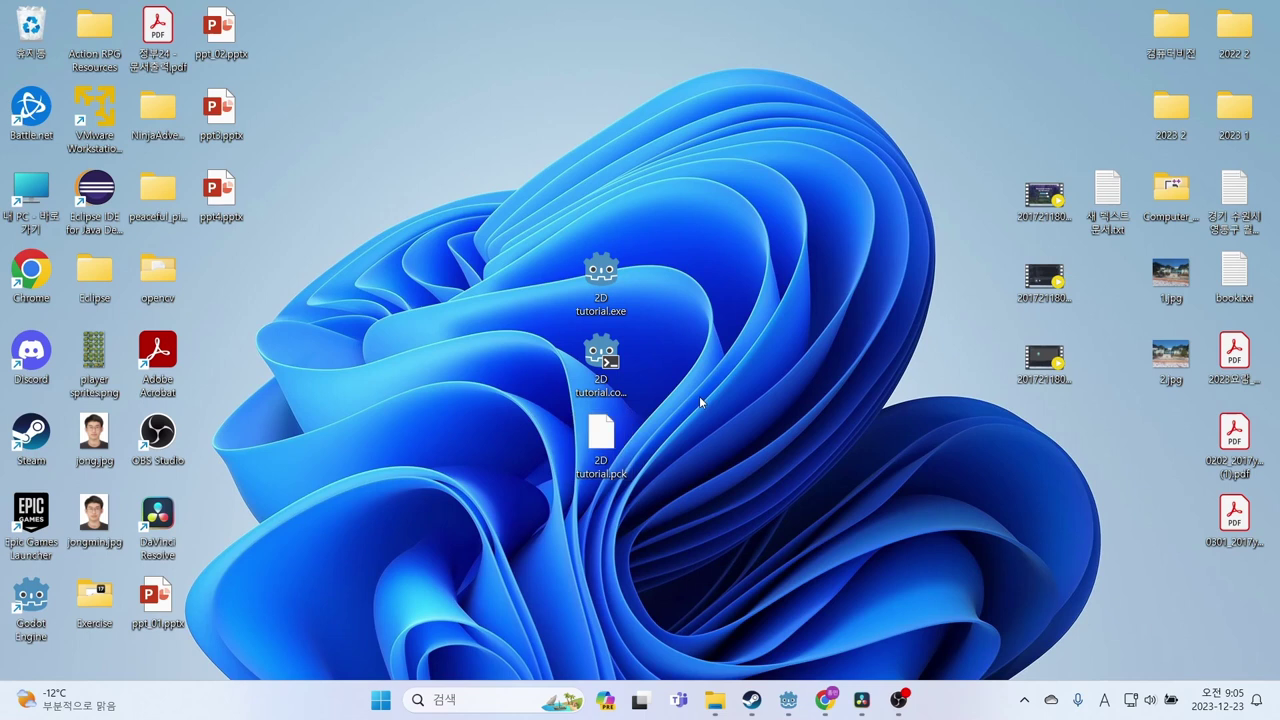
left_click(838, 694)
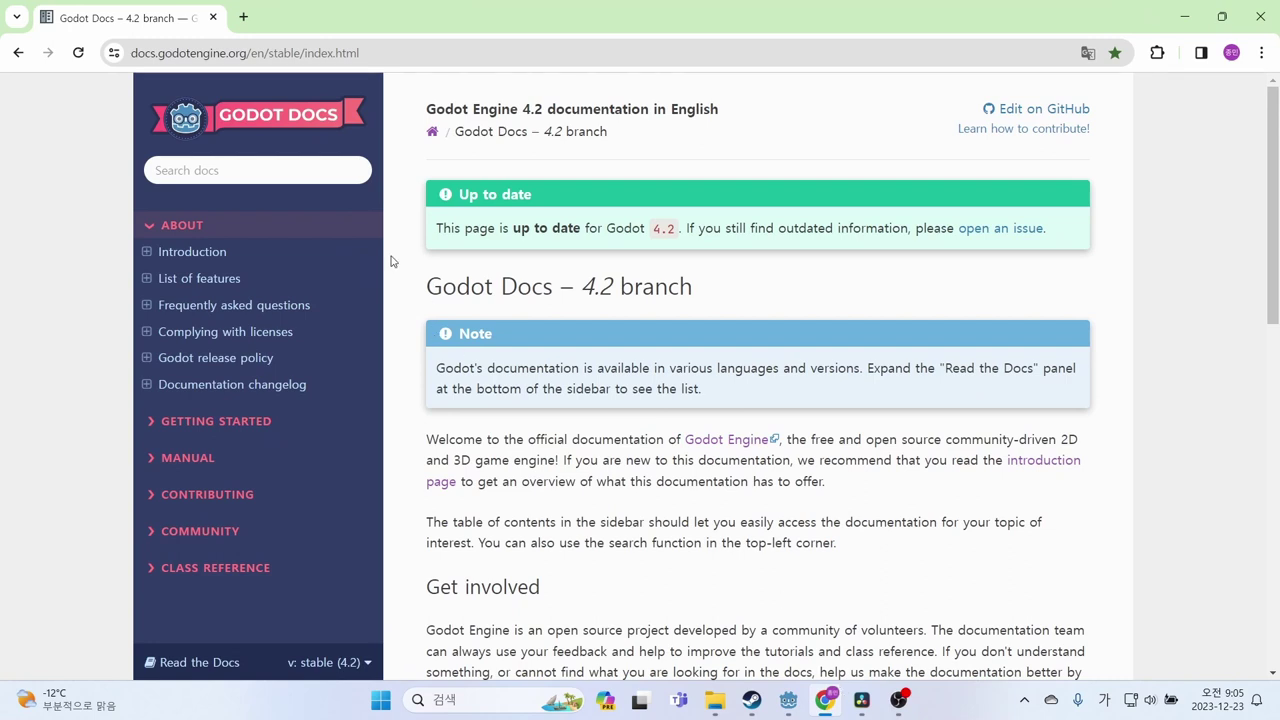
Search the Godot docs for 'license' and open the Complying with licenses page
left_click(280, 167)
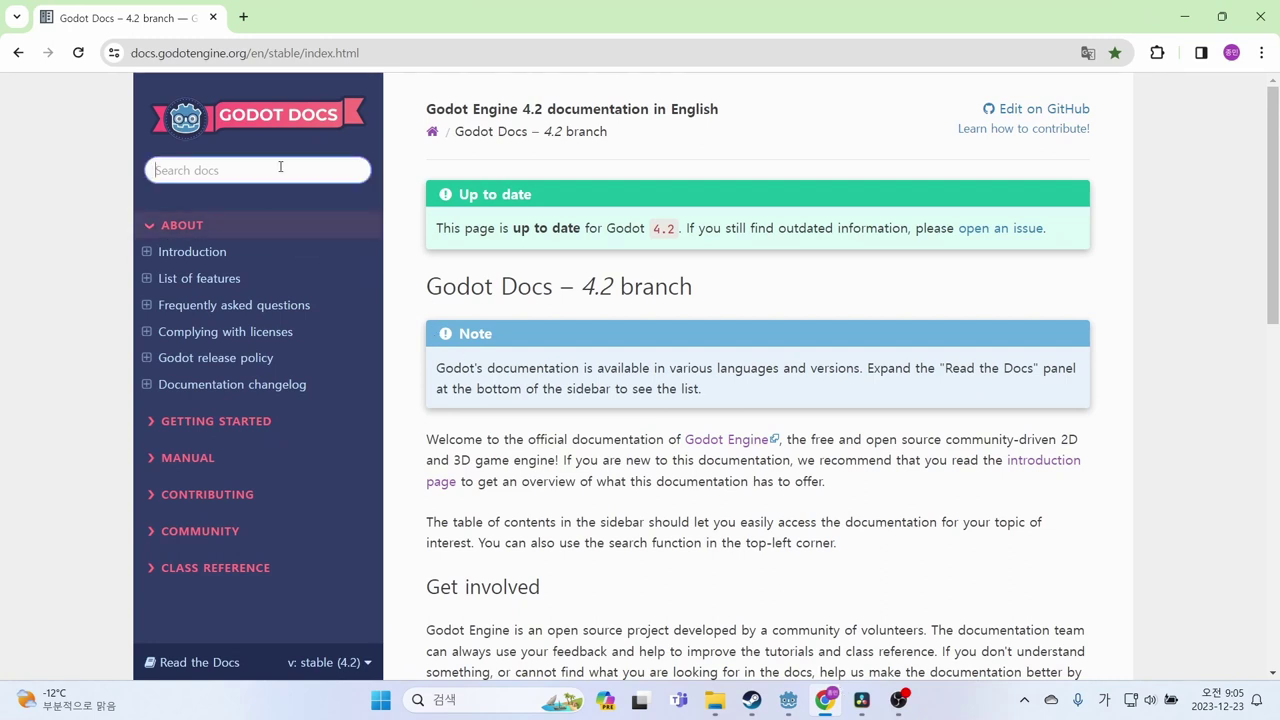
key("Hangul")
type("license")
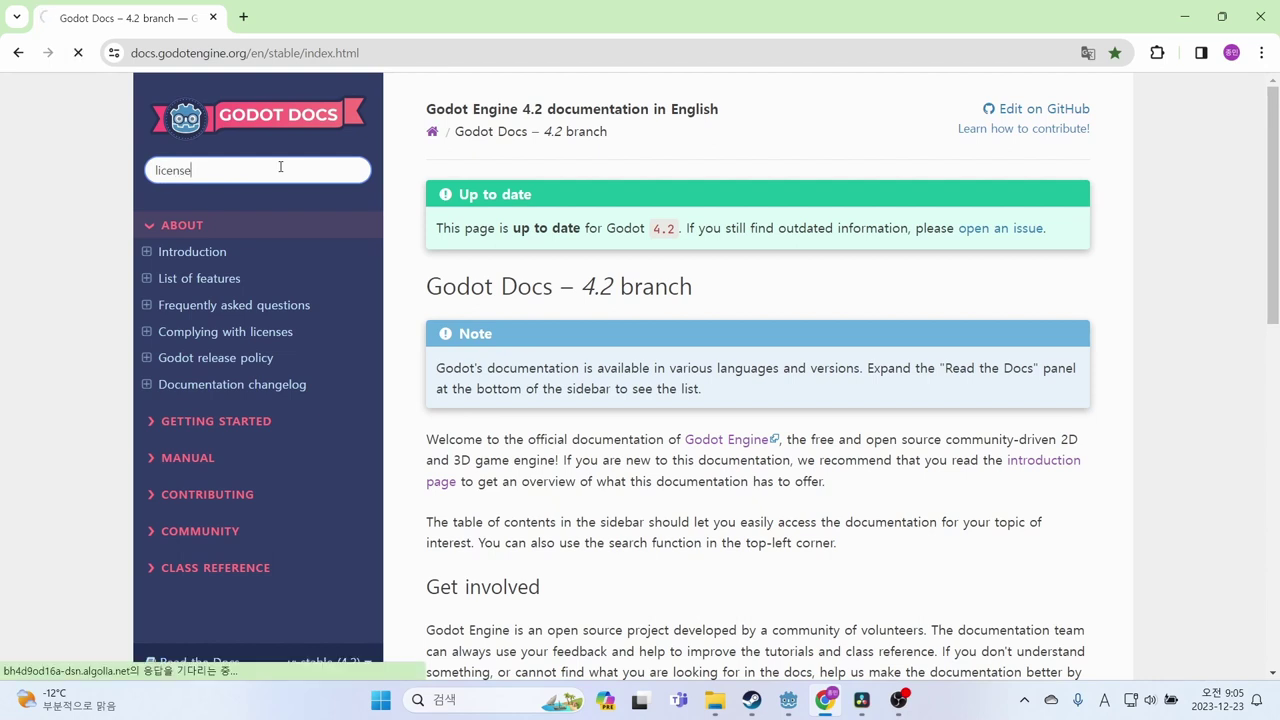
key("Return")
scroll(846, 314, "down", 1)
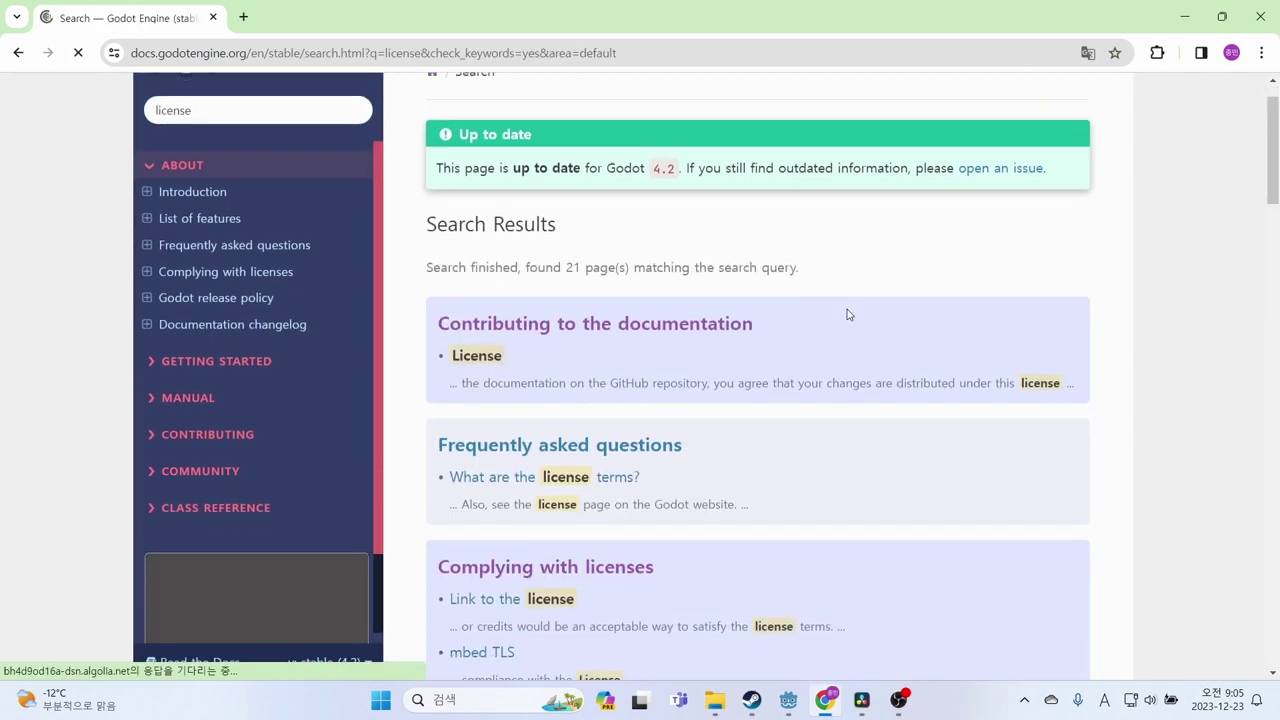
scroll(846, 314, "down", 1)
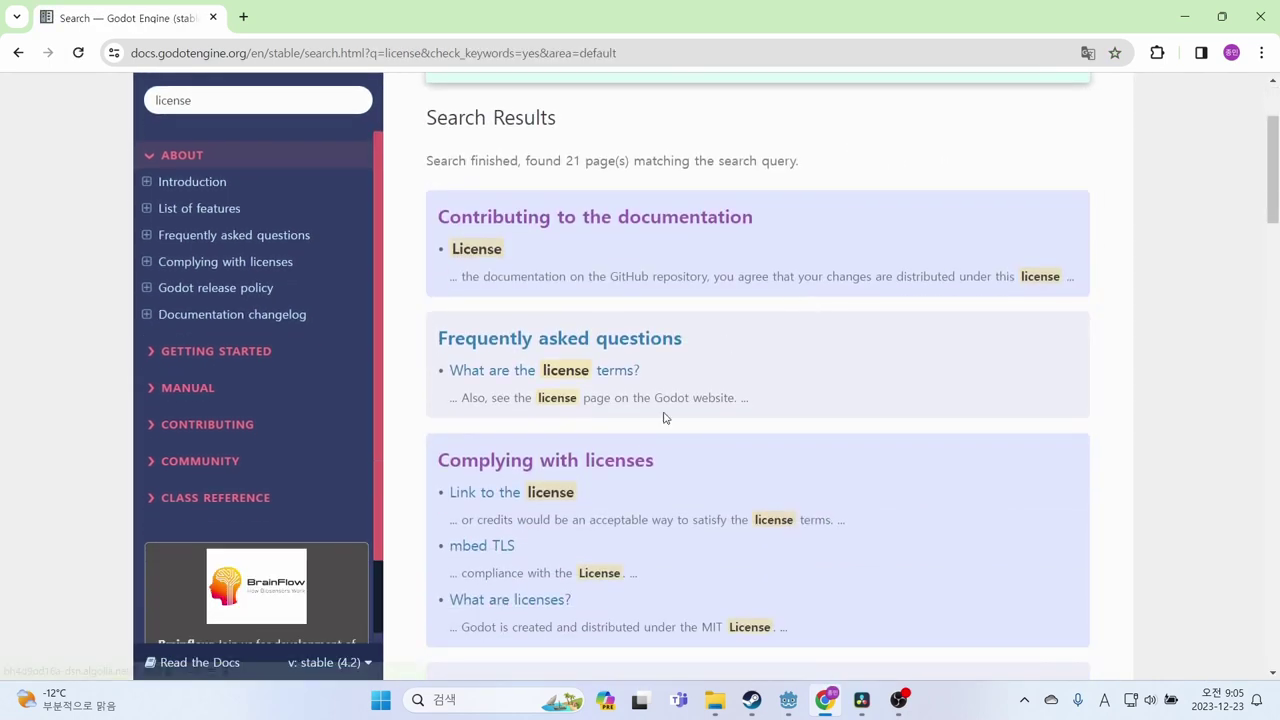
left_click(620, 461)
Scroll to the license text under Requirements and try partial selections of it
scroll(621, 440, "down", 4)
scroll(622, 415, "down", 3)
scroll(622, 392, "down", 3)
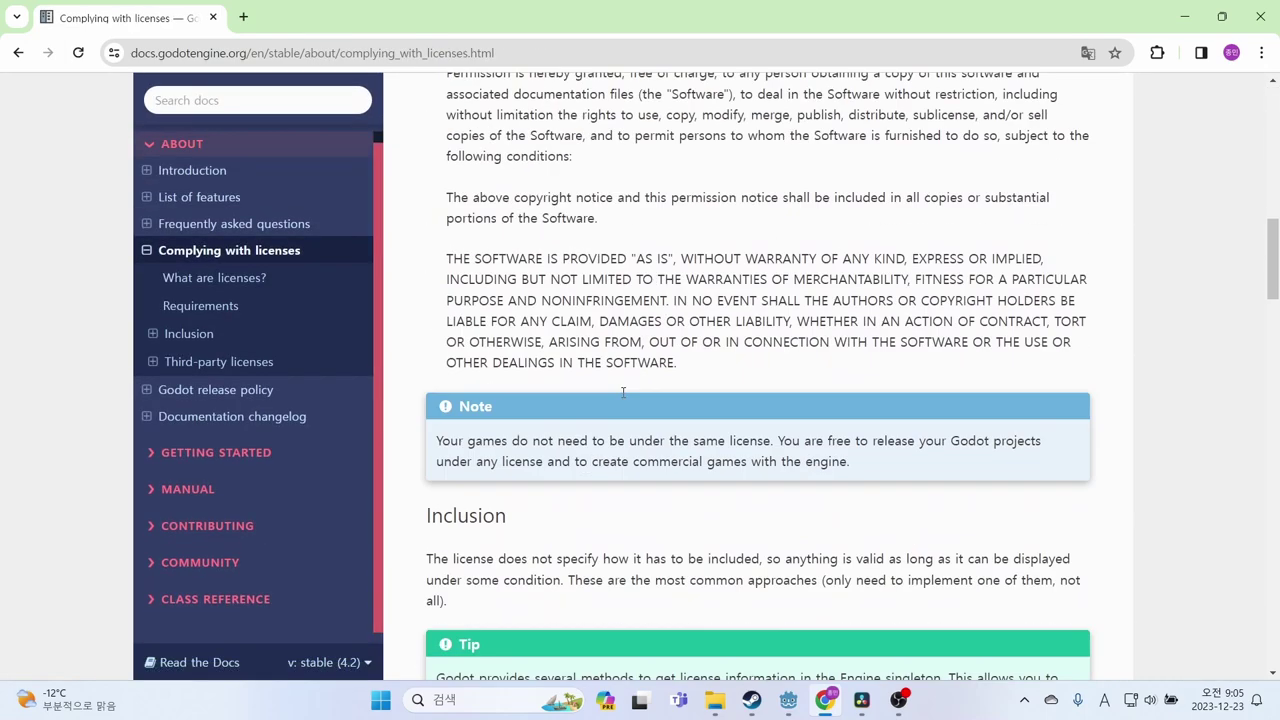
scroll(622, 392, "down", 3)
scroll(622, 398, "up", 5)
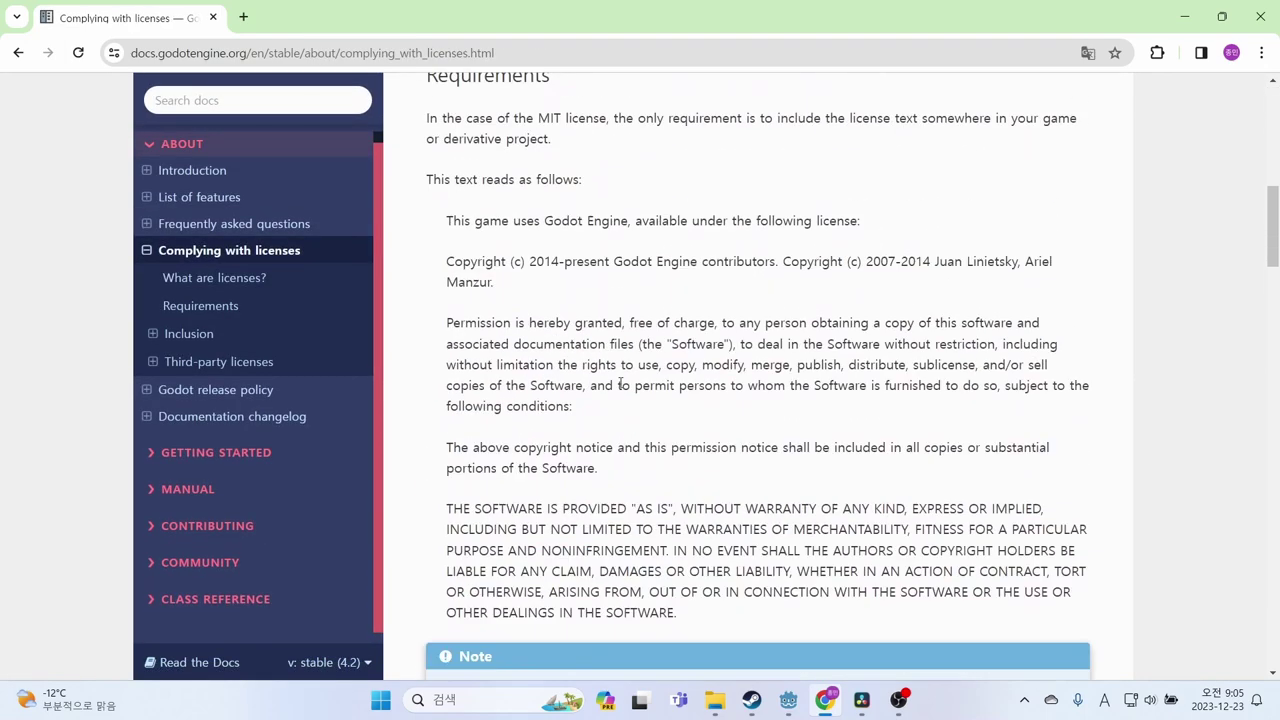
scroll(613, 370, "up", 1)
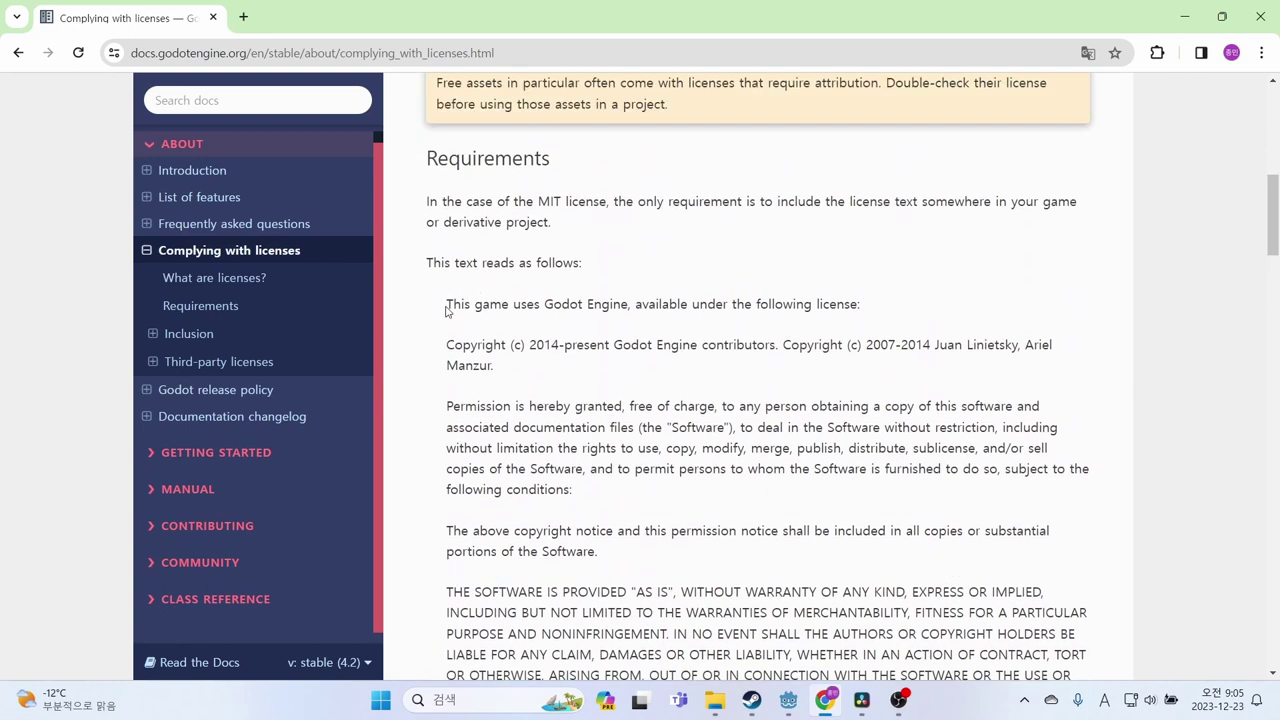
left_click_drag(447, 304, 815, 531)
left_click(786, 369)
scroll(620, 335, "down", 2)
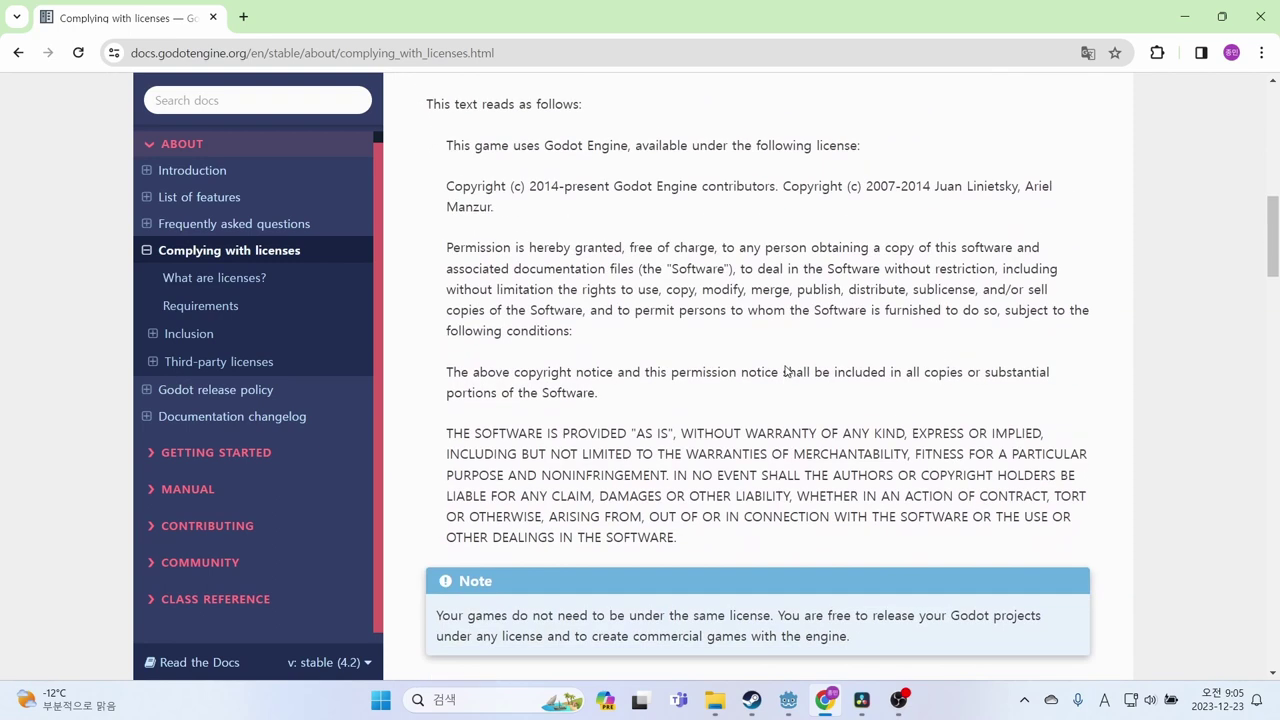
scroll(500, 300, "up", 2)
left_click_drag(450, 304, 630, 345)
left_click(629, 345)
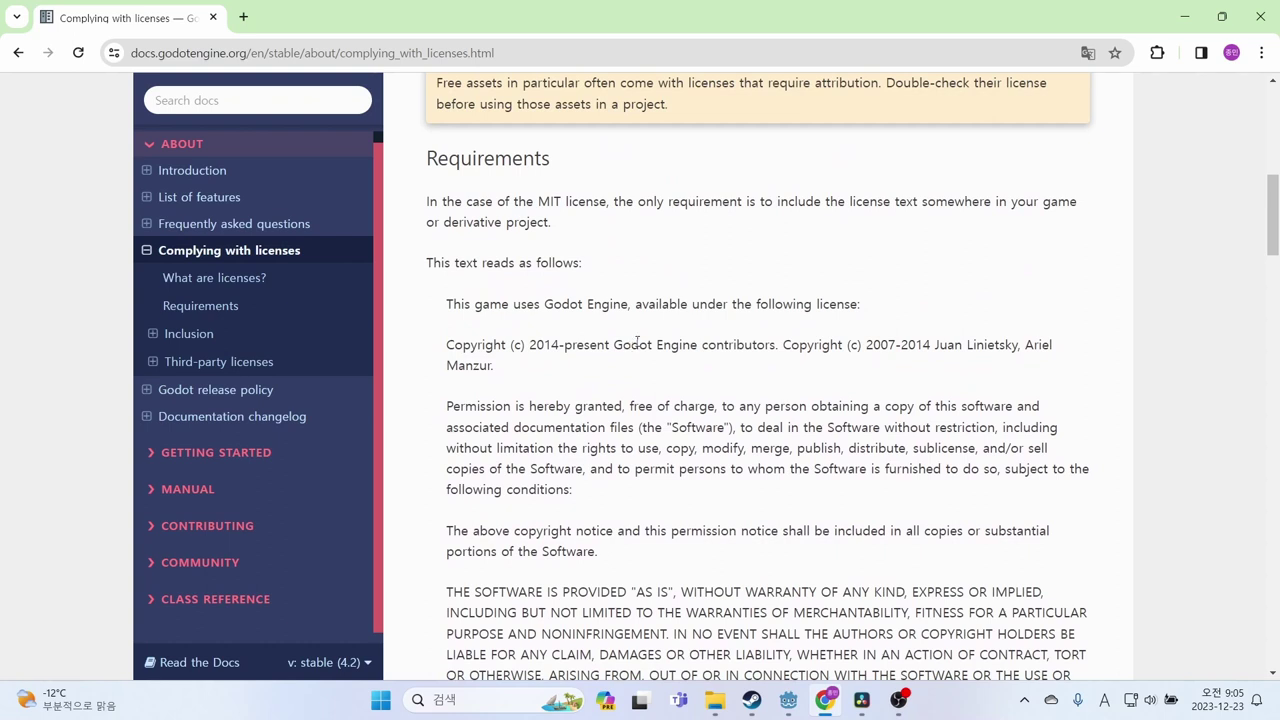
Select the full Godot MIT license text to copy, then return to the desktop
scroll(630, 345, "up", 5)
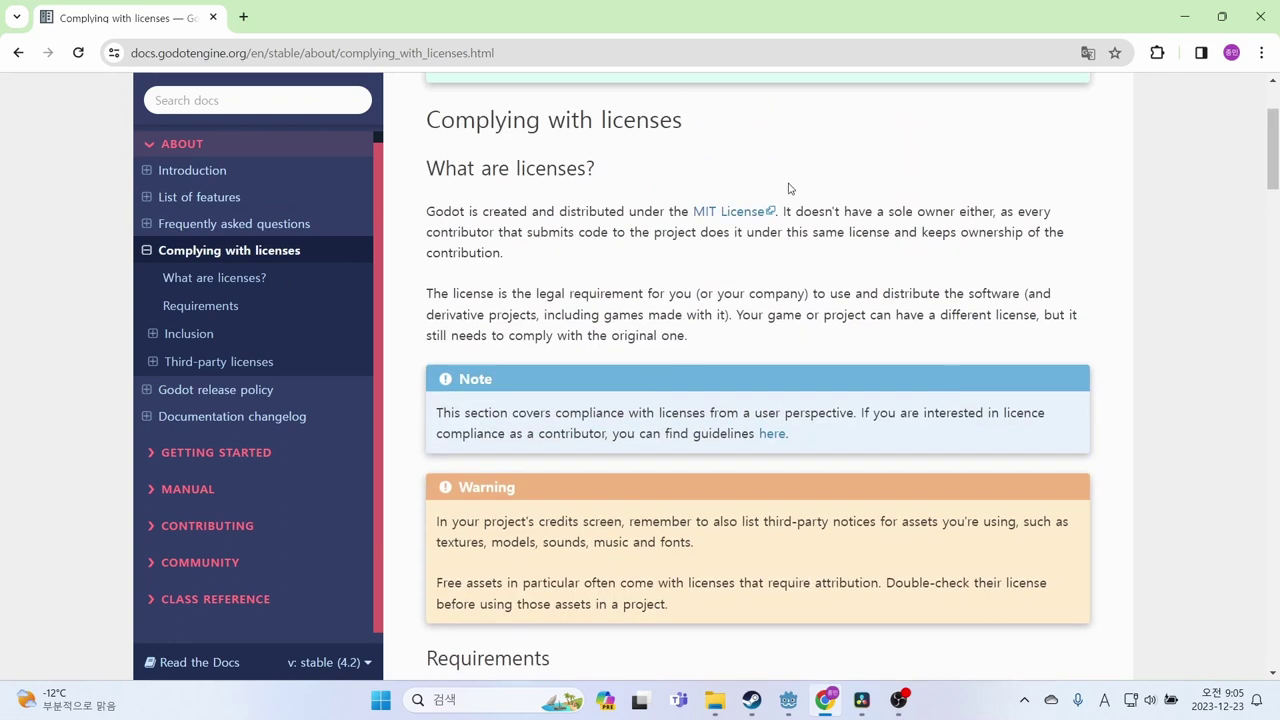
scroll(800, 369, "down", 4)
scroll(800, 369, "down", 2)
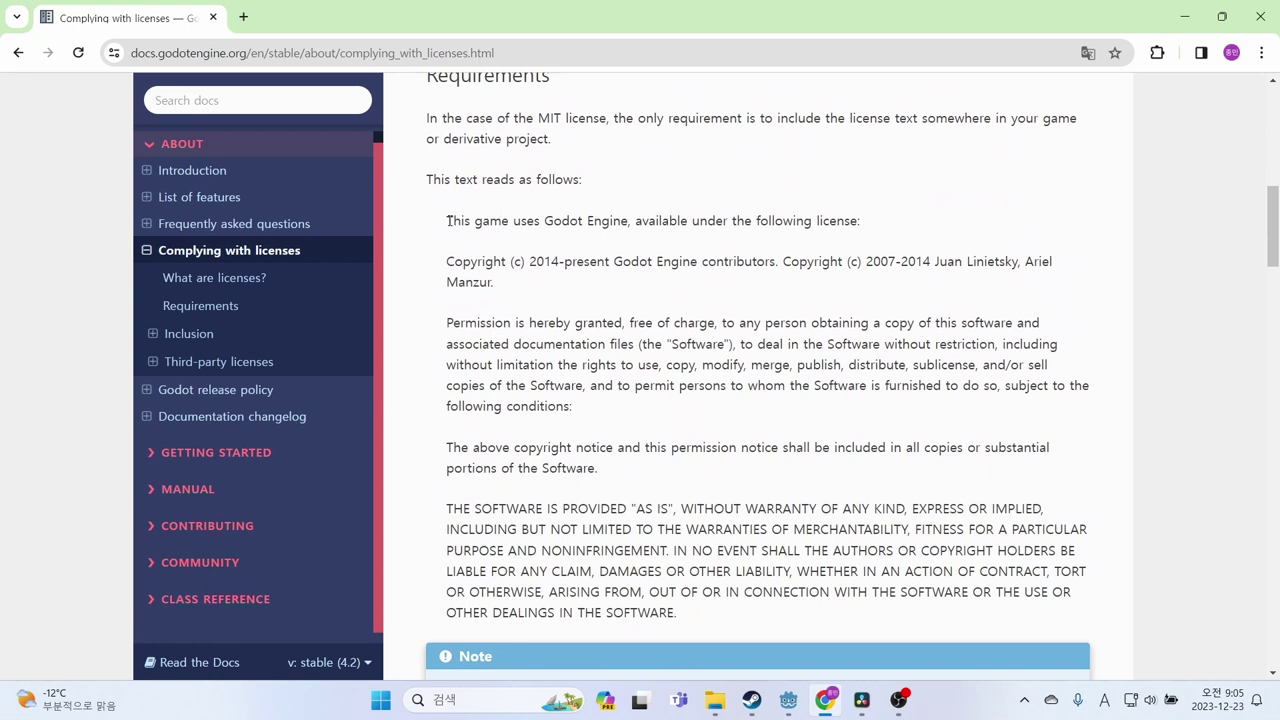
mouse_move(447, 220)
left_mouse_down()
mouse_move(993, 510)
mouse_move(1110, 605)
left_mouse_up()
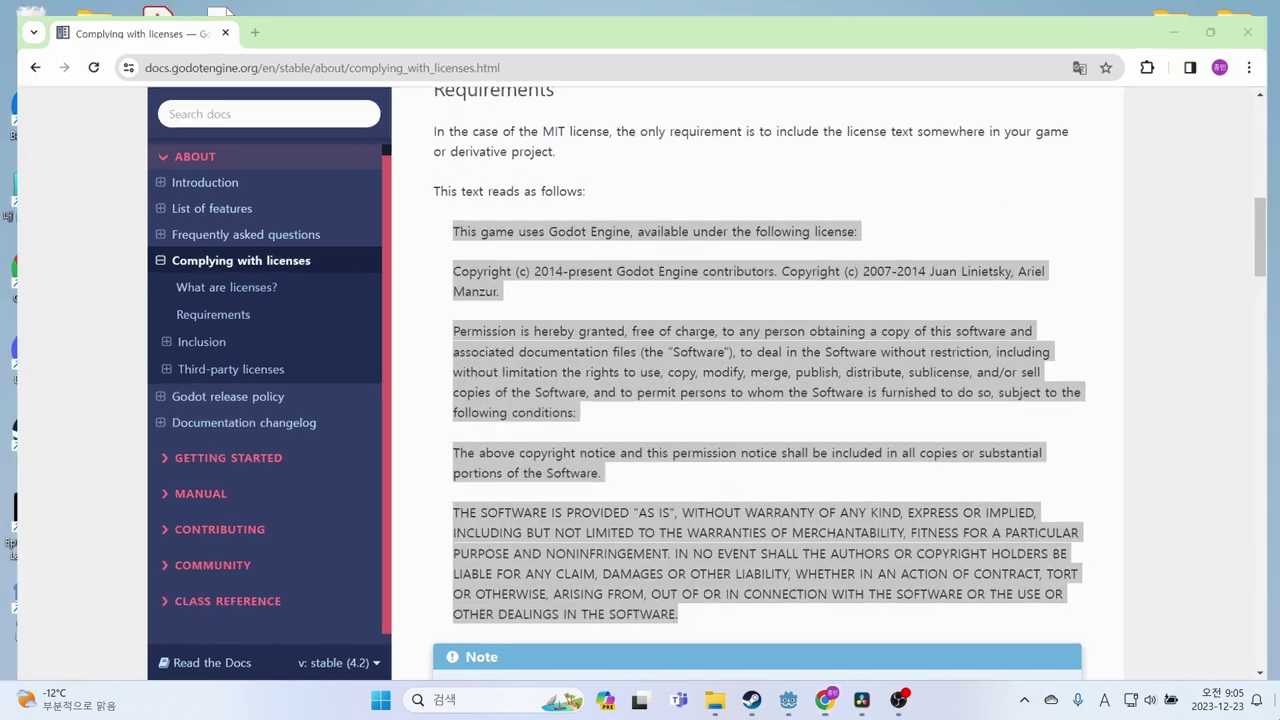
key("super+d")
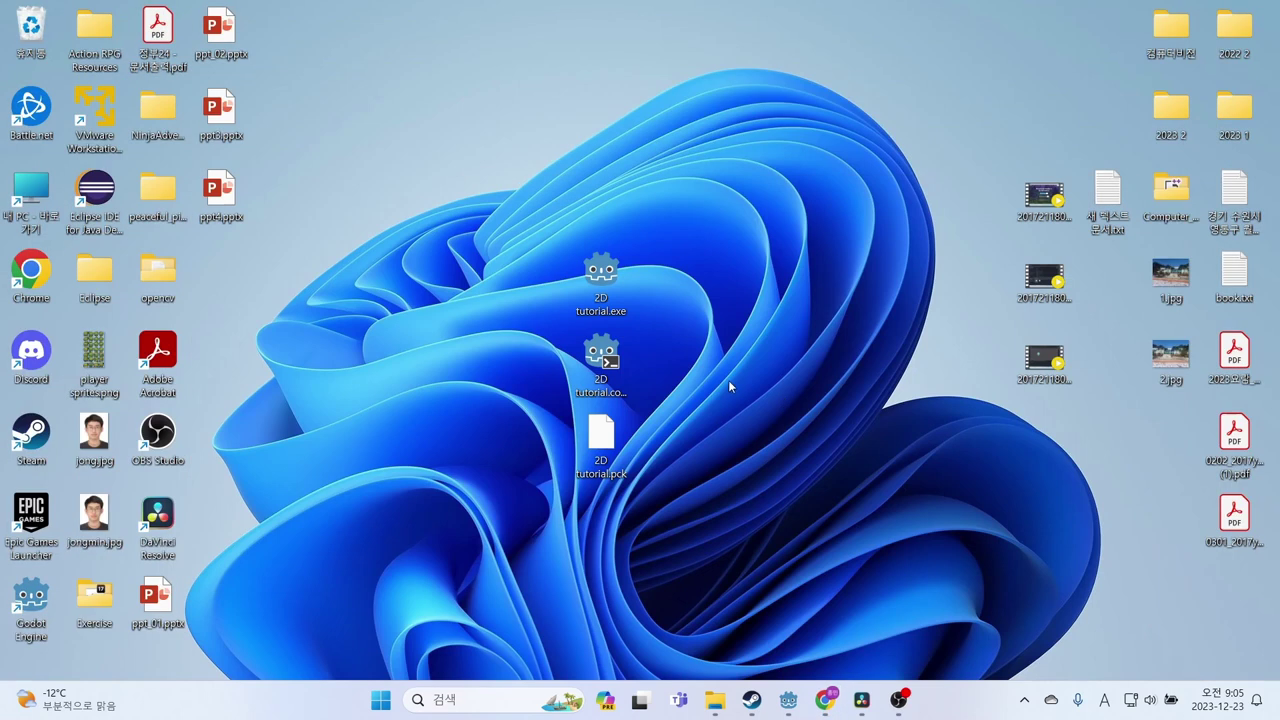
Create LICENSE.txt on the desktop below the export files and check its license text
right_click(690, 328)
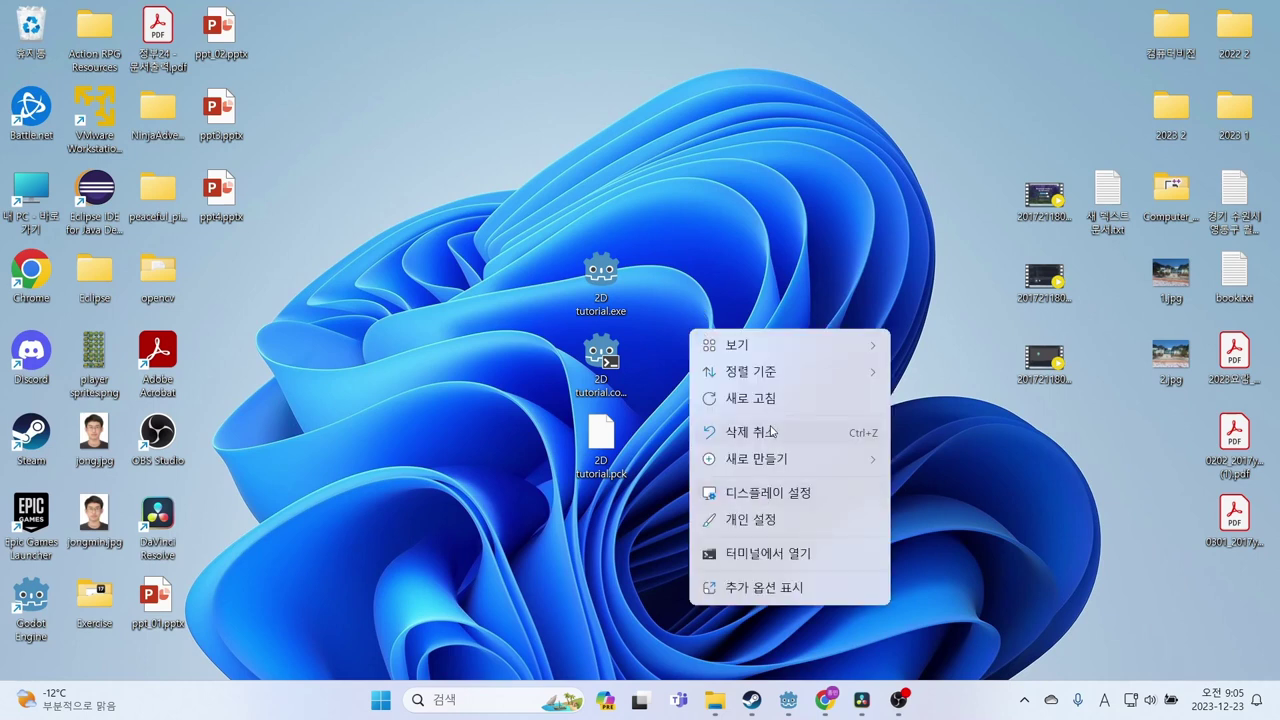
mouse_move(770, 462)
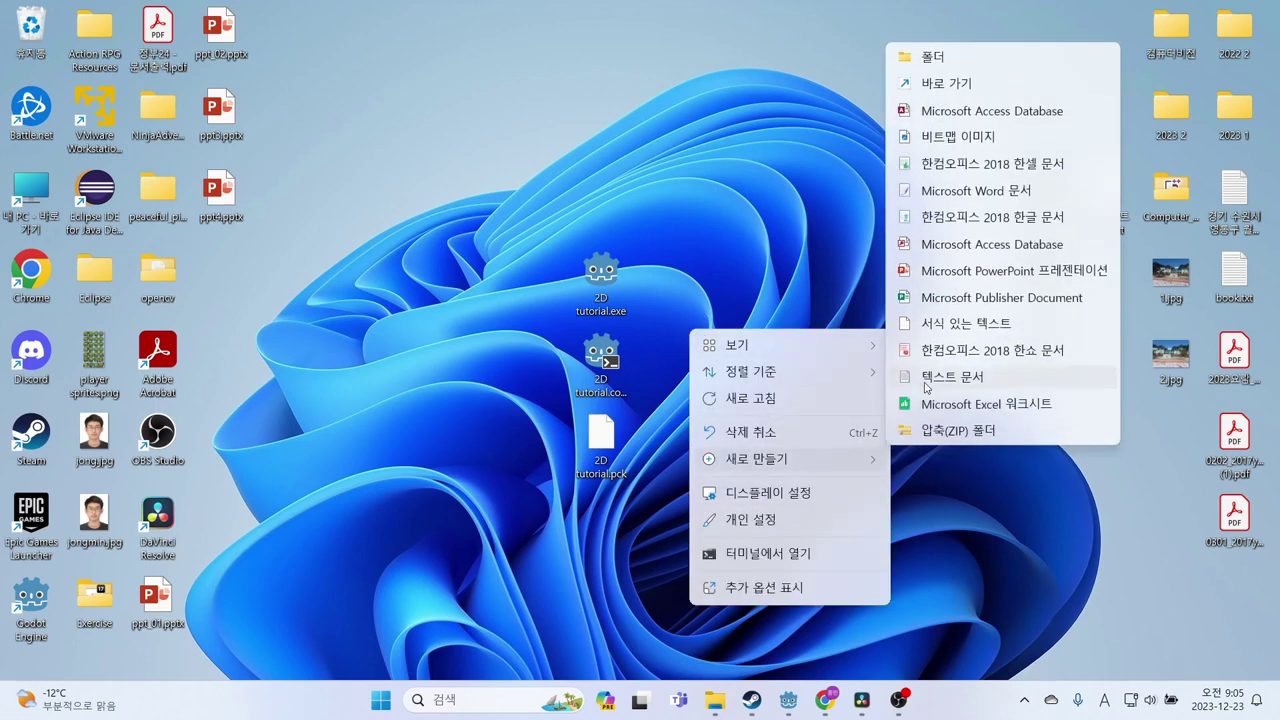
left_click(1000, 376)
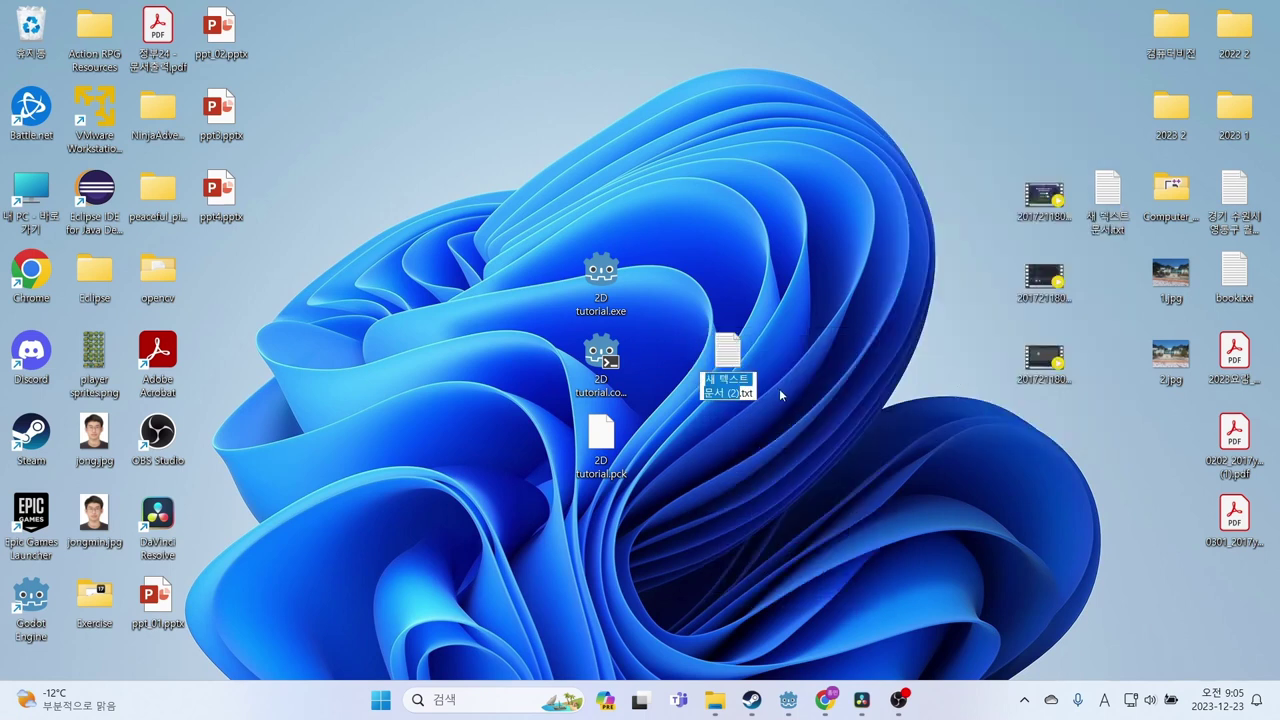
type("LIC")
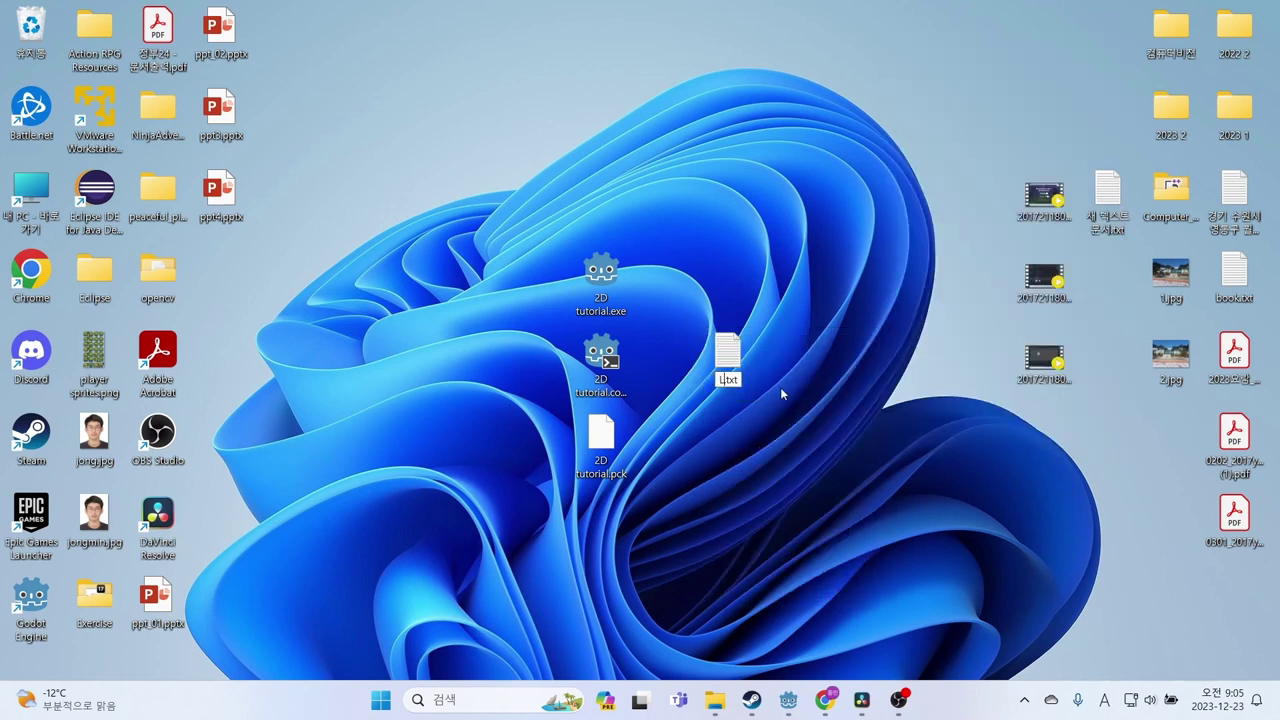
type("ENSE")
key("Return")
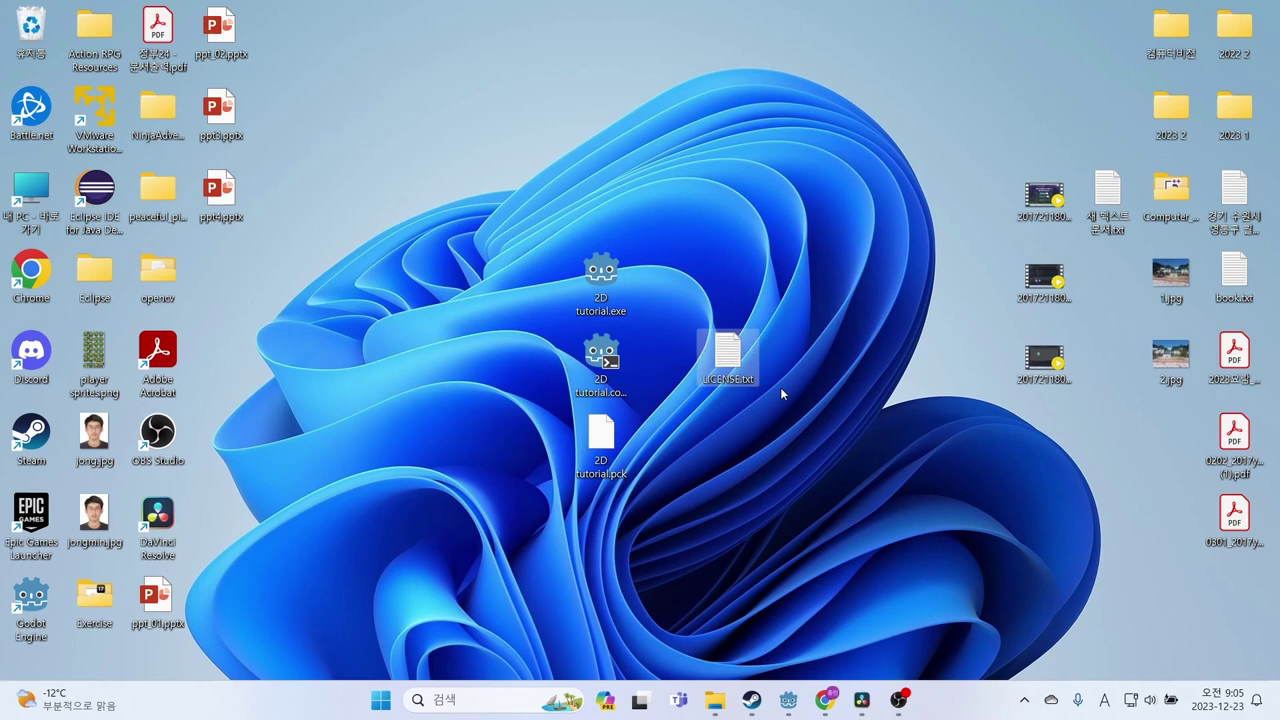
left_click_drag(758, 341, 593, 510)
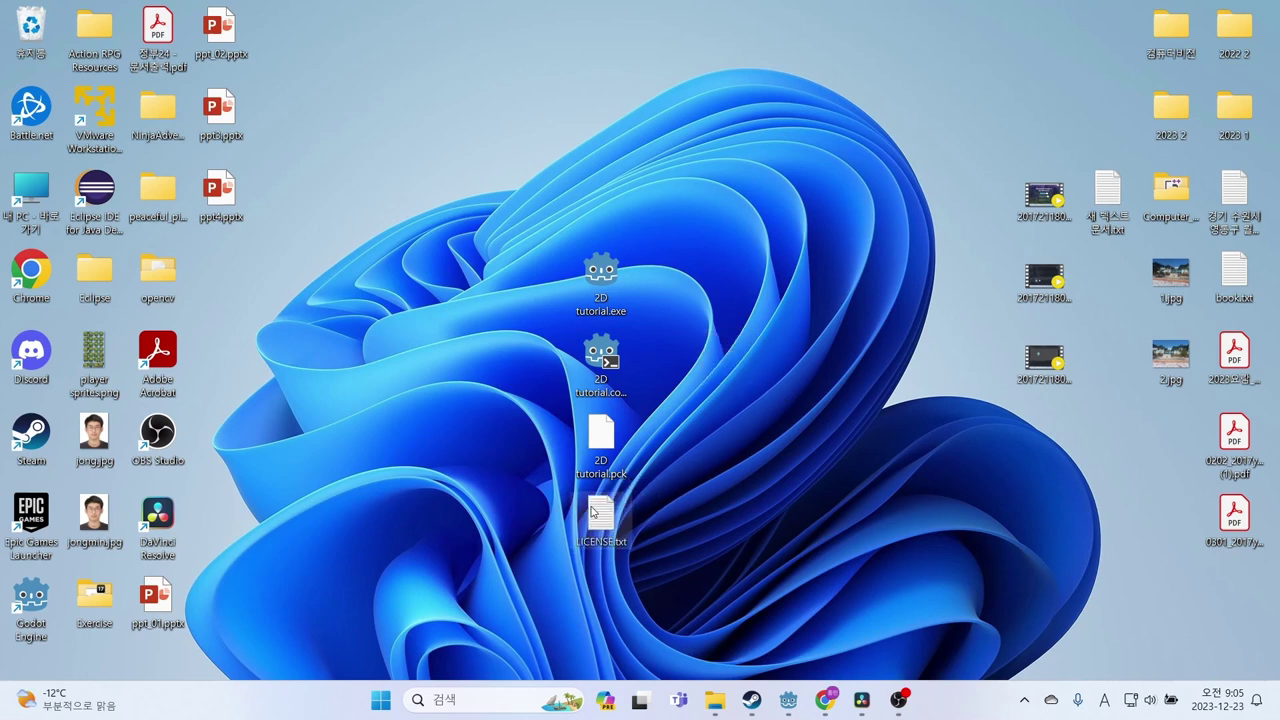
double_click(595, 515)
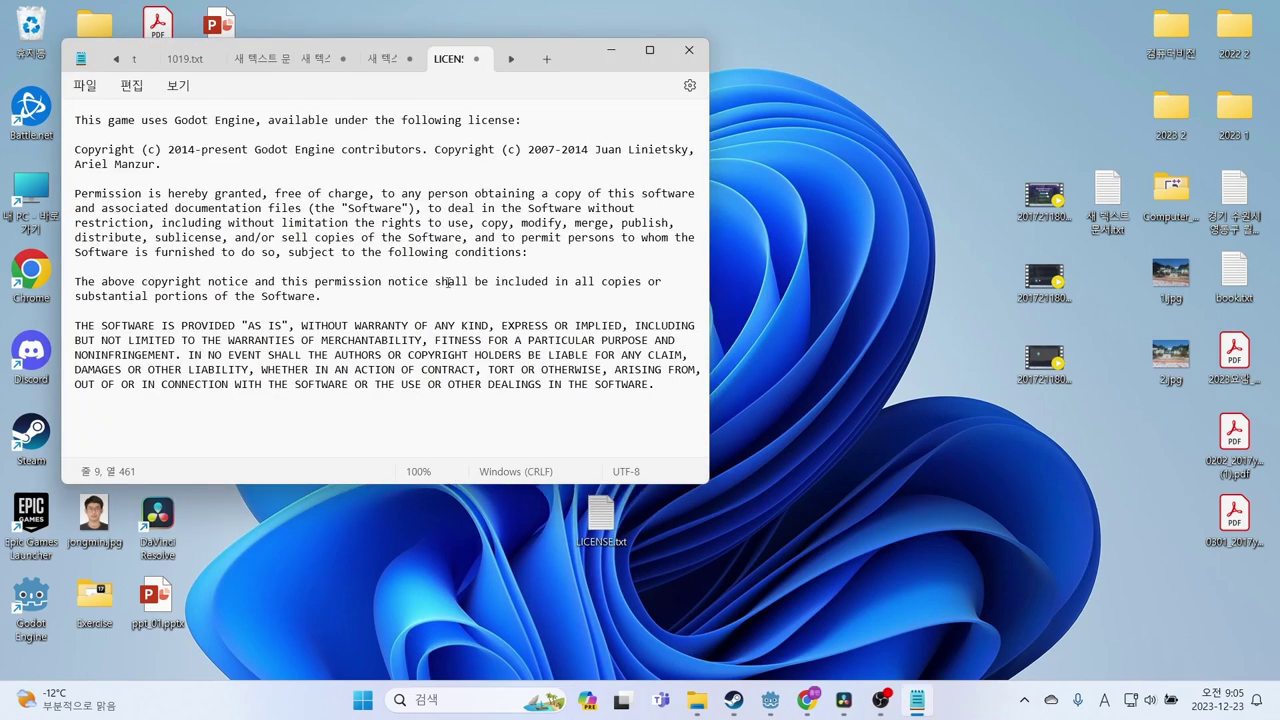
left_click(688, 45)
Create a new desktop folder named '2D tutorial'
right_click(728, 341)
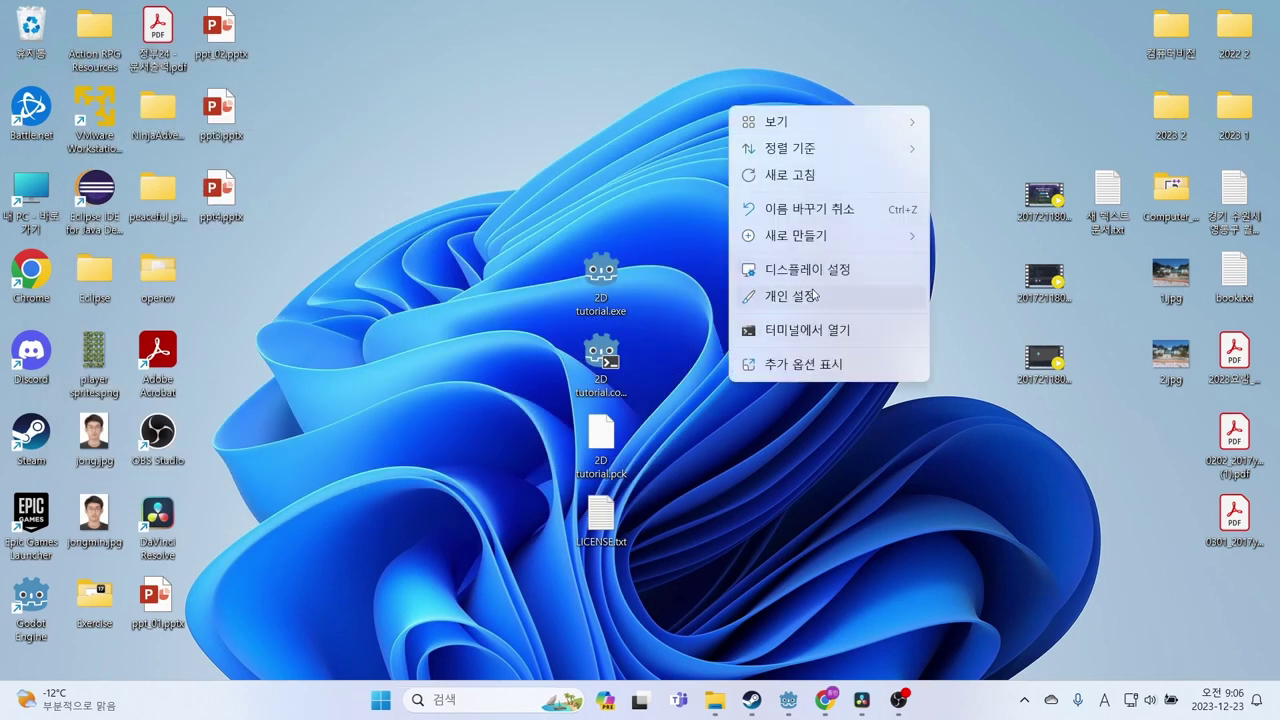
mouse_move(810, 238)
left_click(1006, 240)
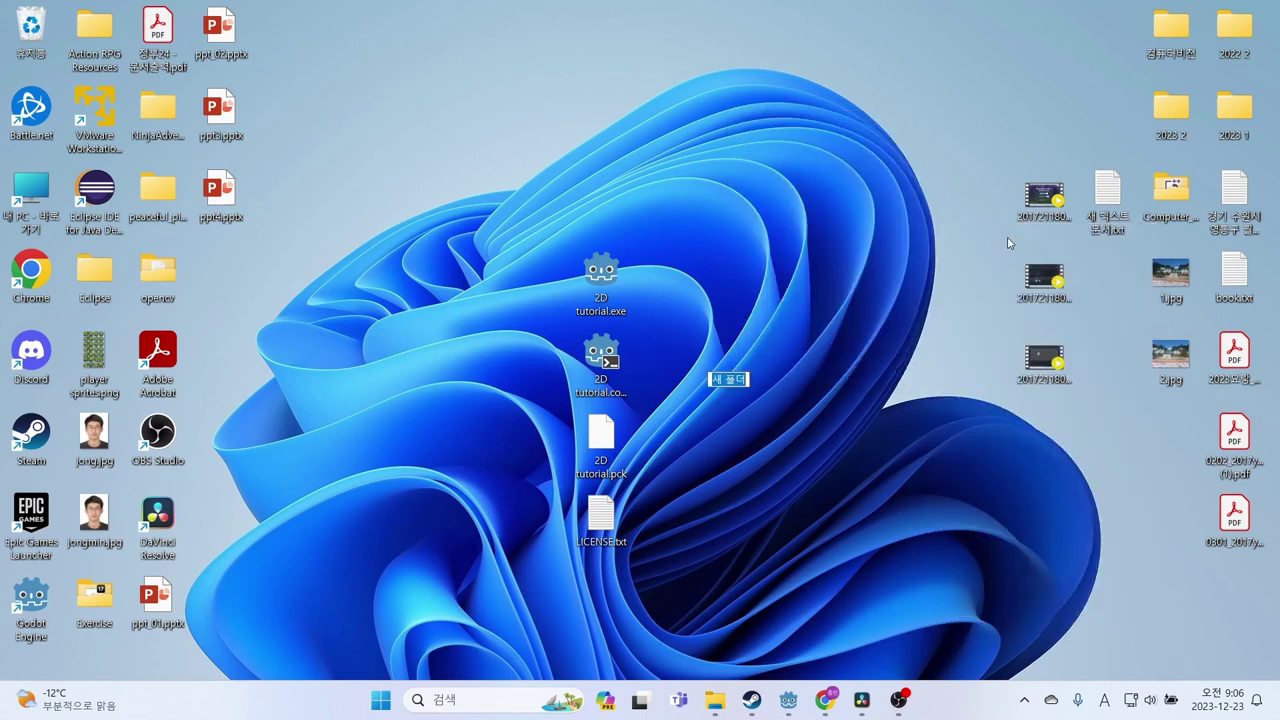
type("2")
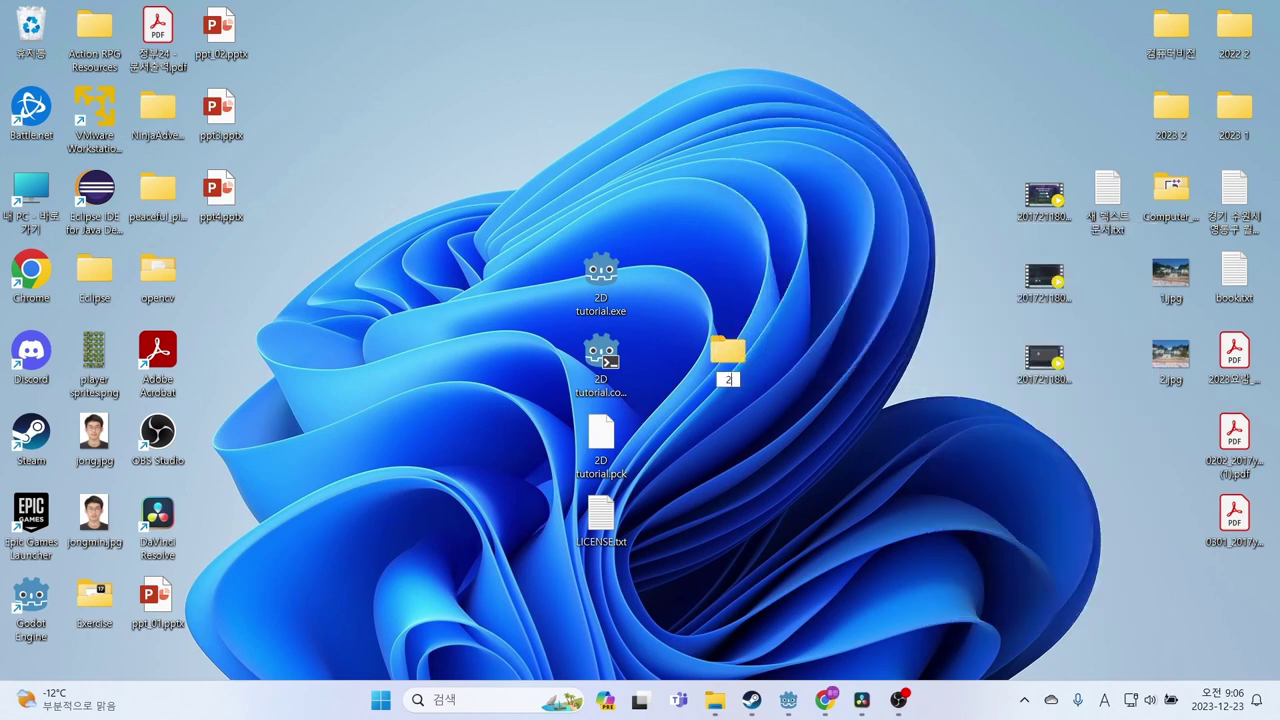
type("D tuto")
type("rial")
key("Return")
Move the three export files and LICENSE.txt into the 2D tutorial folder
left_click_drag(552, 160, 640, 560)
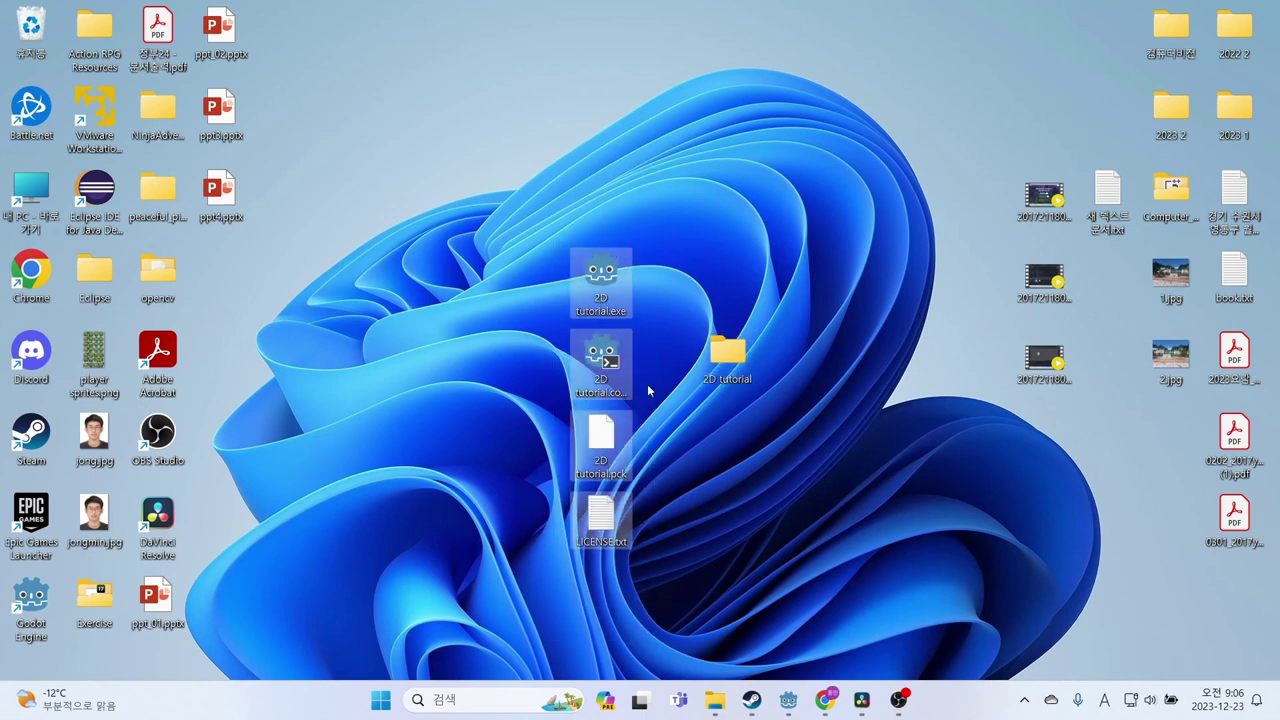
mouse_move(647, 384)
left_mouse_down()
mouse_move(725, 352)
mouse_move(662, 195)
left_mouse_up()
left_click_drag(565, 150, 770, 289)
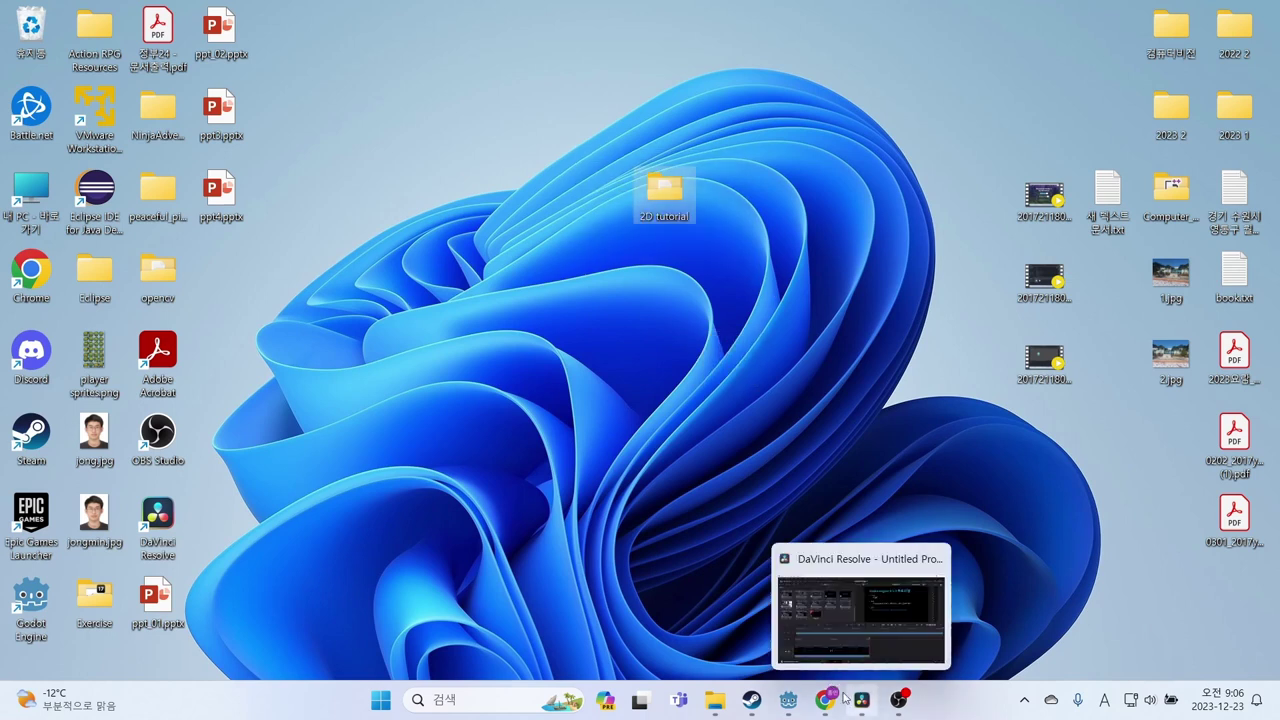
Close Godot's Export window and show the player scene's script
left_click(805, 702)
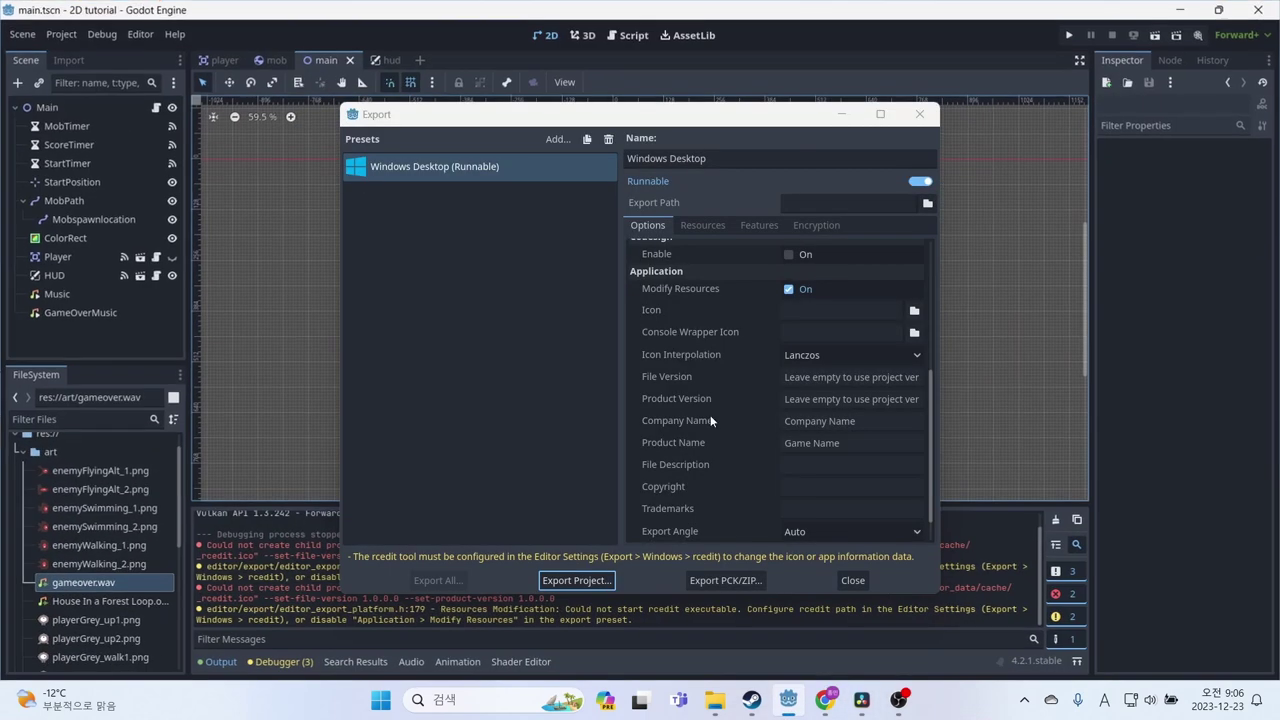
left_click(910, 120)
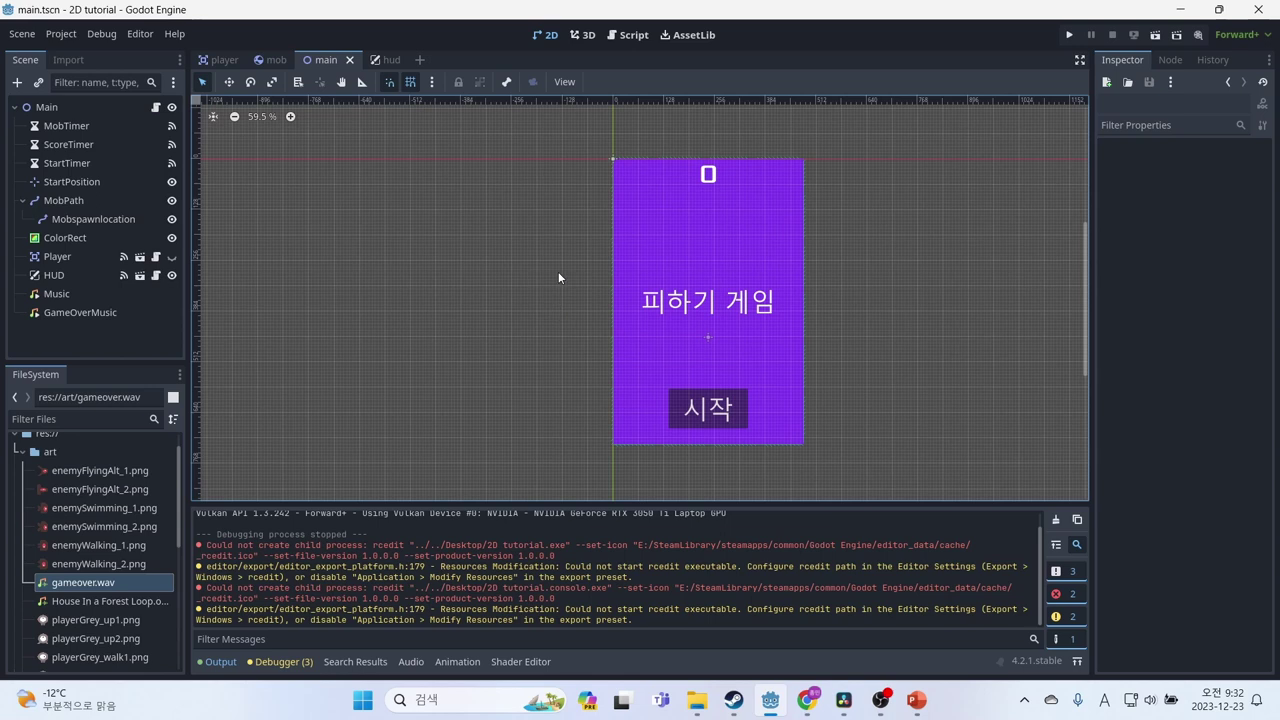
left_click(220, 59)
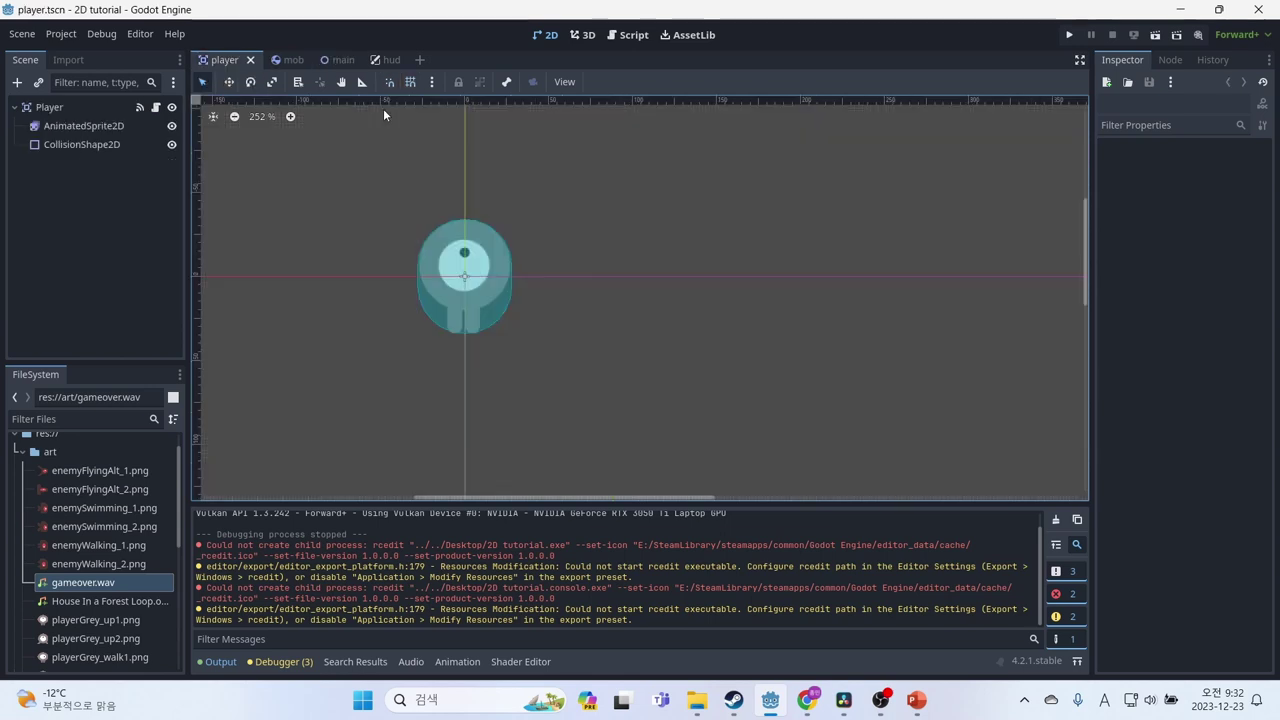
left_click(633, 35)
Point out the velocity declaration on line 12 and highlight the position += velocity * delta line
scroll(629, 180, "up", 1)
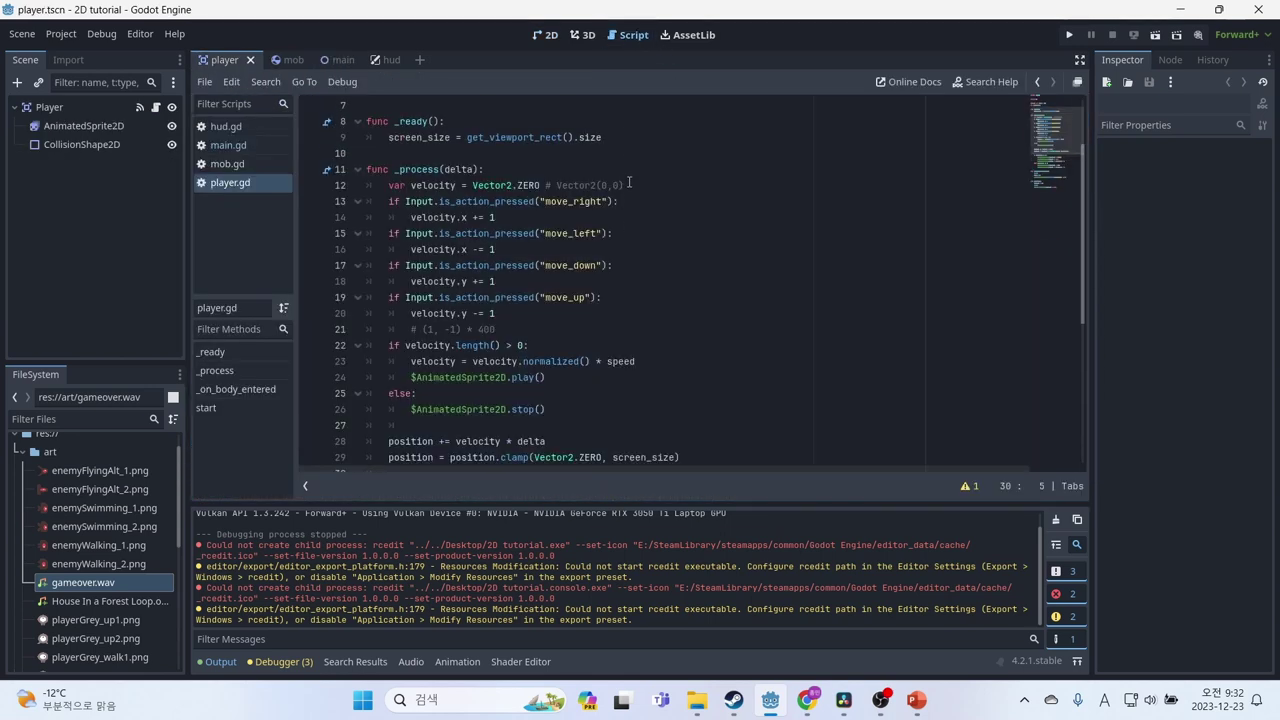
left_click(512, 183)
left_click(535, 169)
left_click(518, 185)
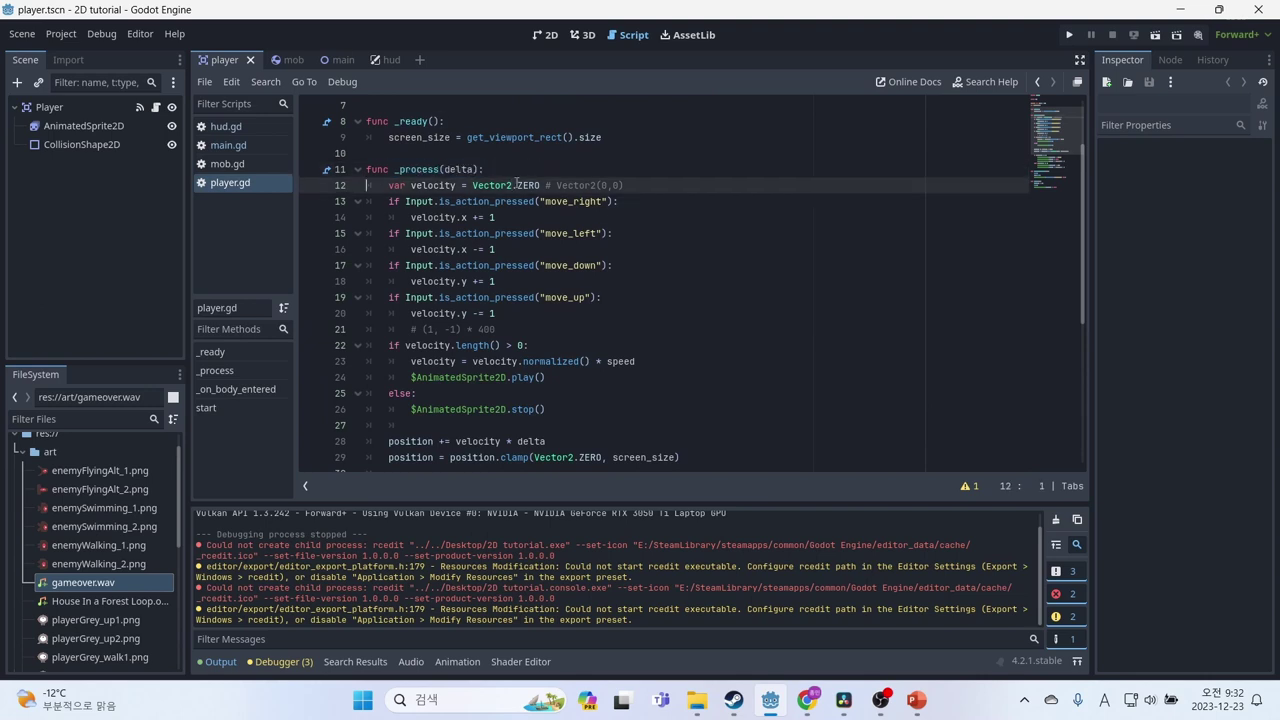
scroll(522, 279, "down", 2)
triple_click(560, 345)
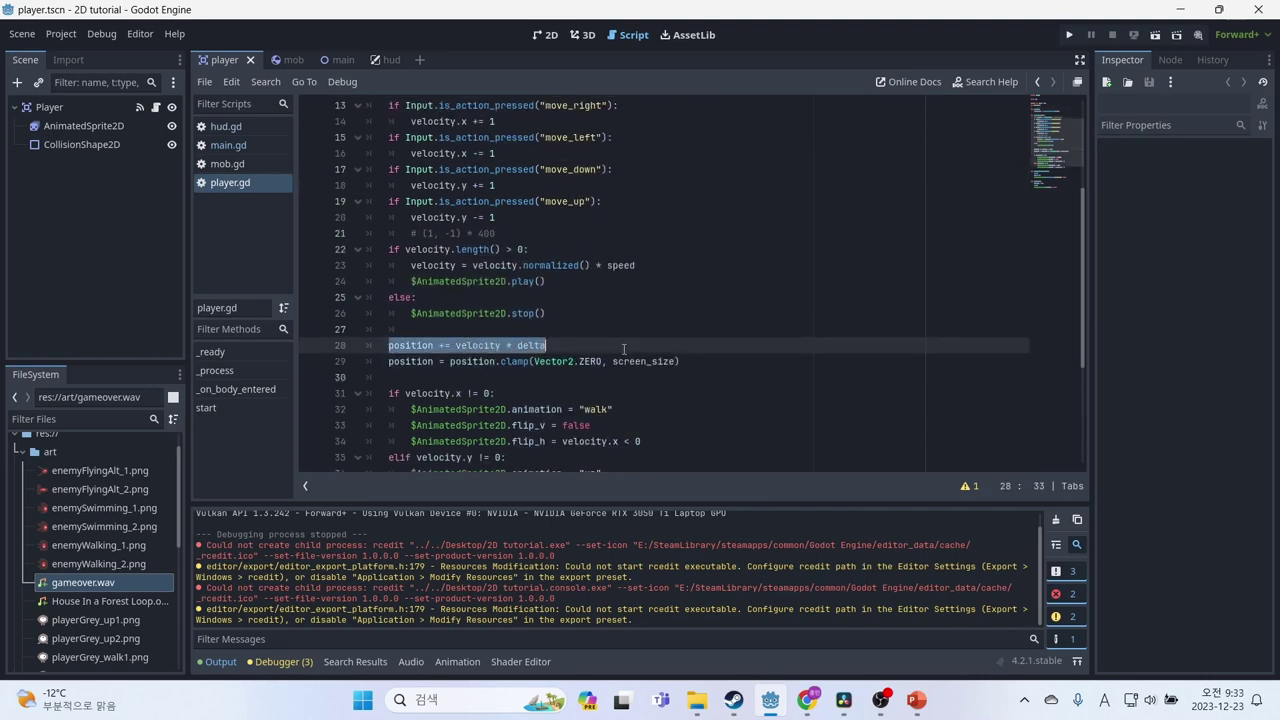
left_click(577, 343)
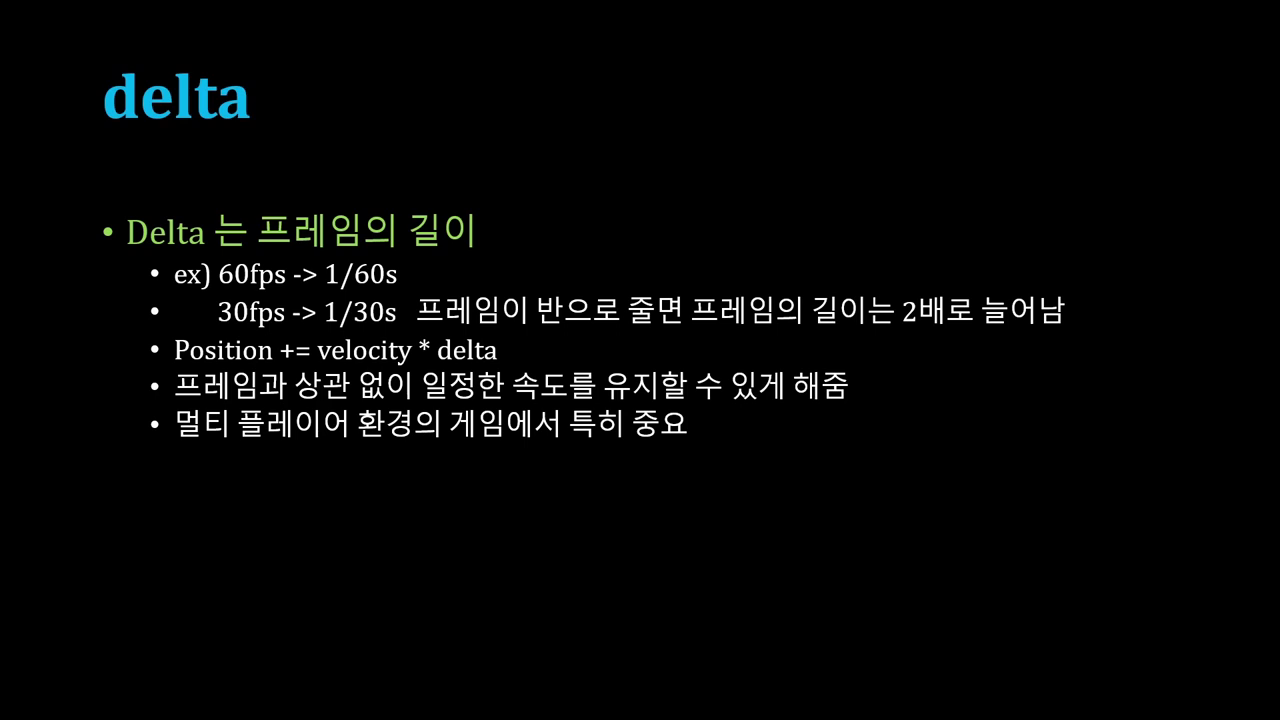
Advance the slideshow to the Godot engine 4.1.3 tutorial summary slide
key("Right")
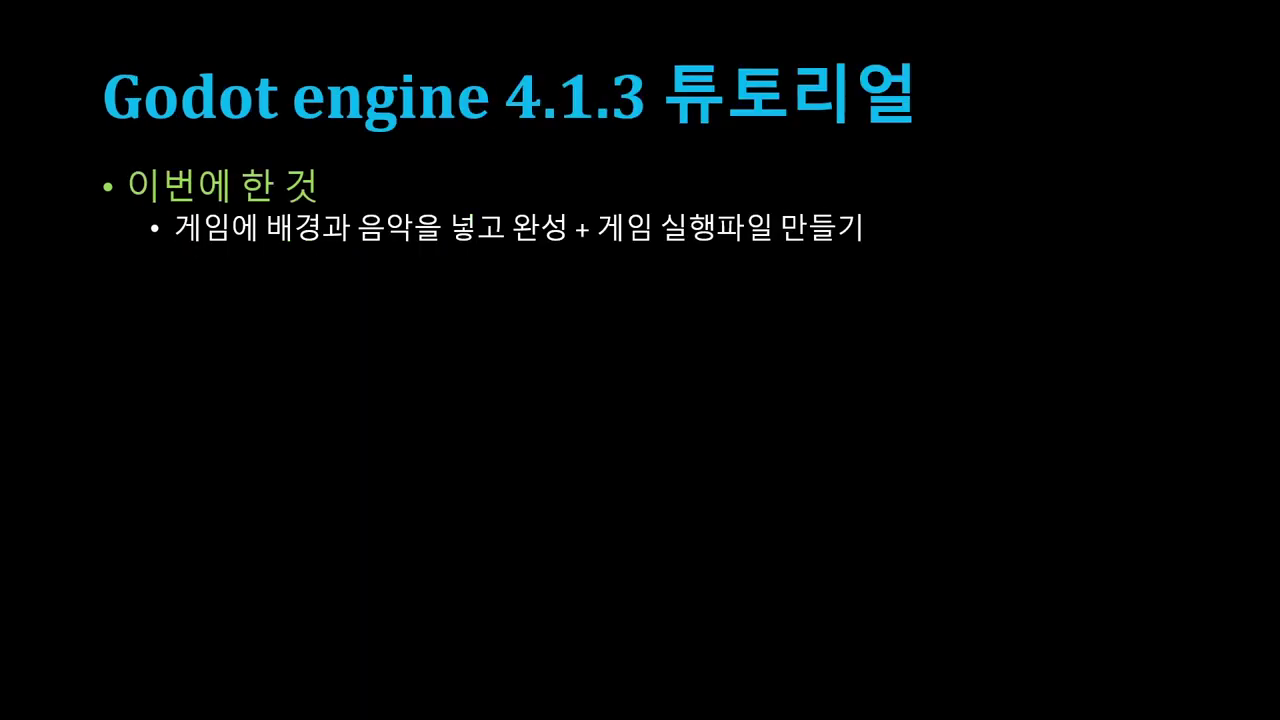